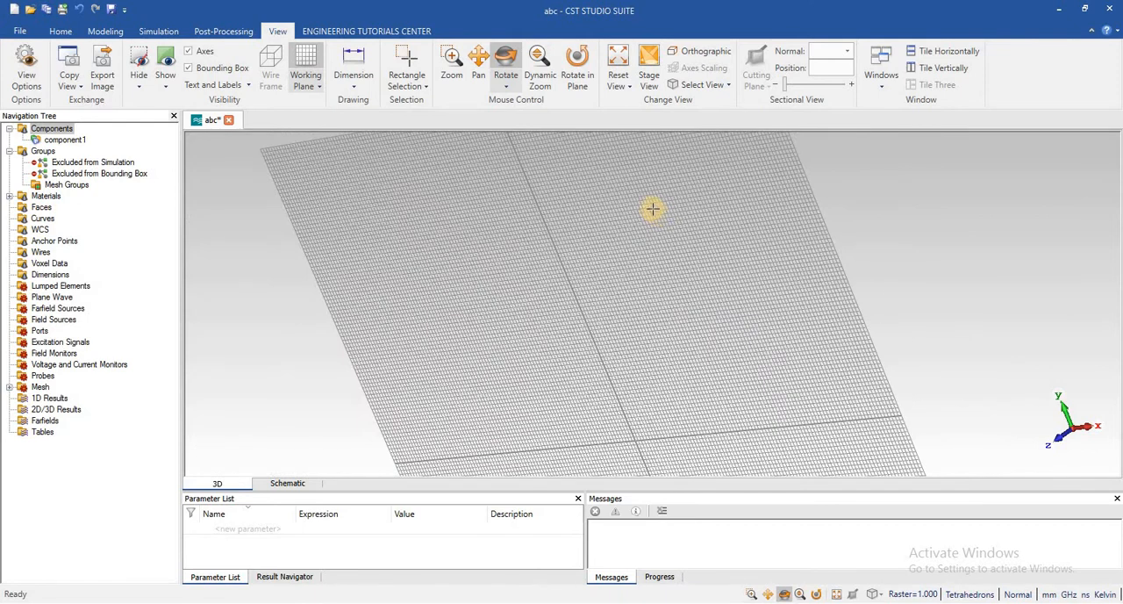
Create a vacuum brick about 23.6 by 18 by 13.6 mm, spanning X 24 to 47.6 and Y 38.6 to 56.6
{"action": "scroll", "coordinate": [650, 208], "scroll_direction": "up", "scroll_amount": 3}
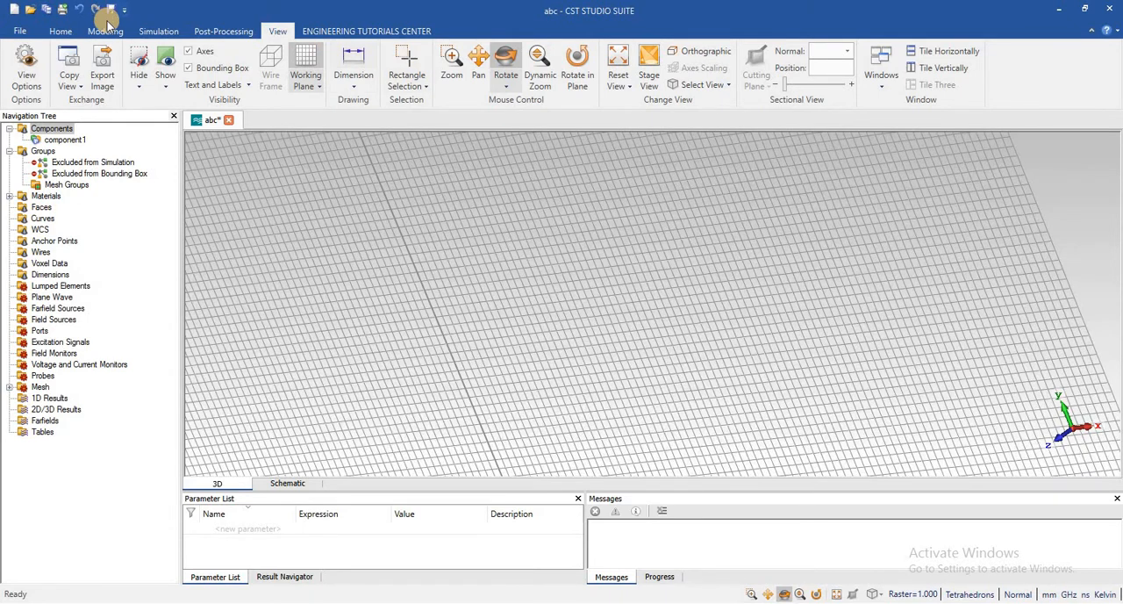
{"action": "left_click", "coordinate": [105, 31]}
{"action": "left_click", "coordinate": [173, 57]}
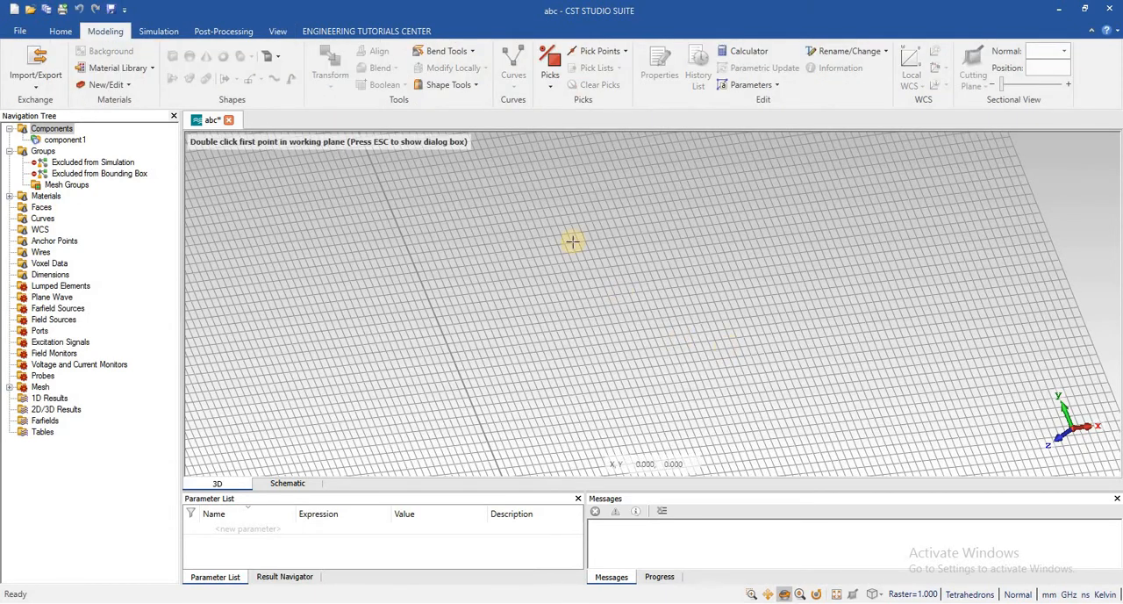
{"action": "double_click", "coordinate": [575, 227]}
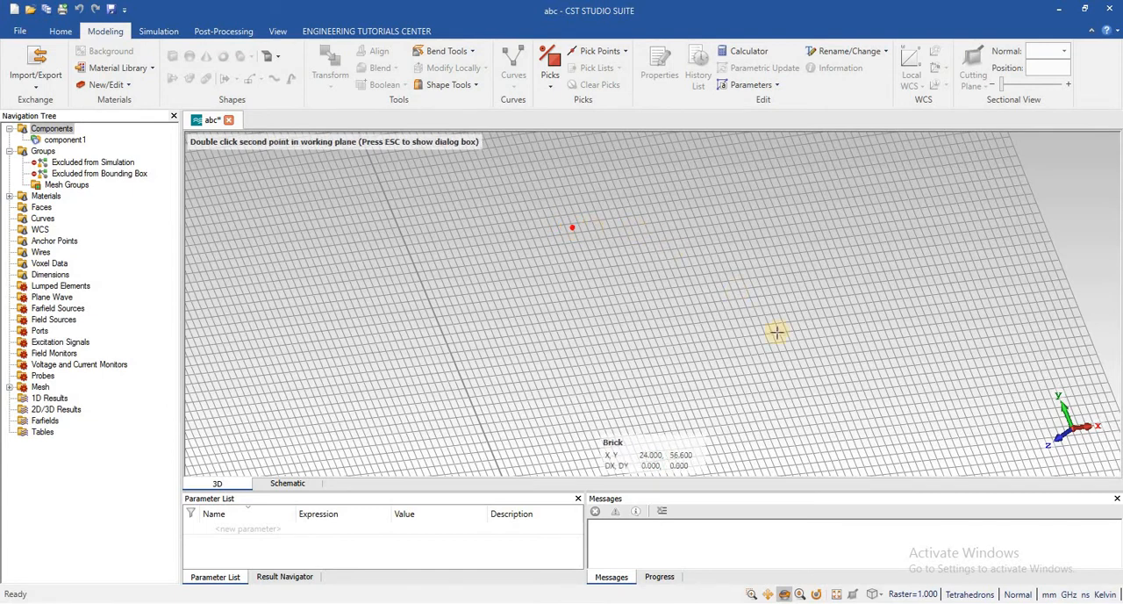
{"action": "double_click", "coordinate": [807, 371]}
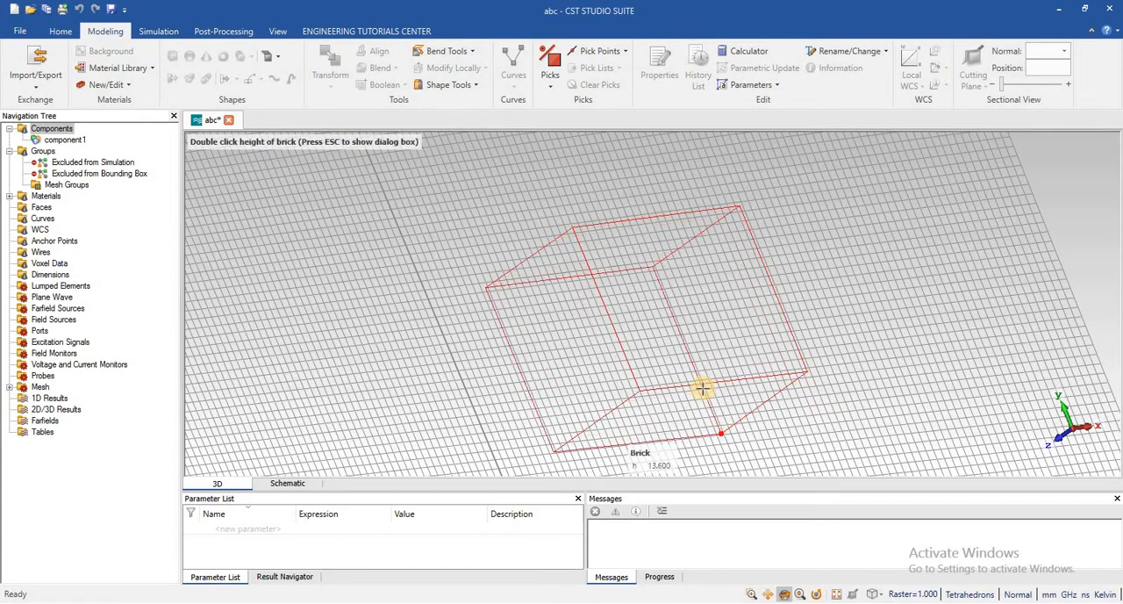
{"action": "double_click", "coordinate": [701, 388]}
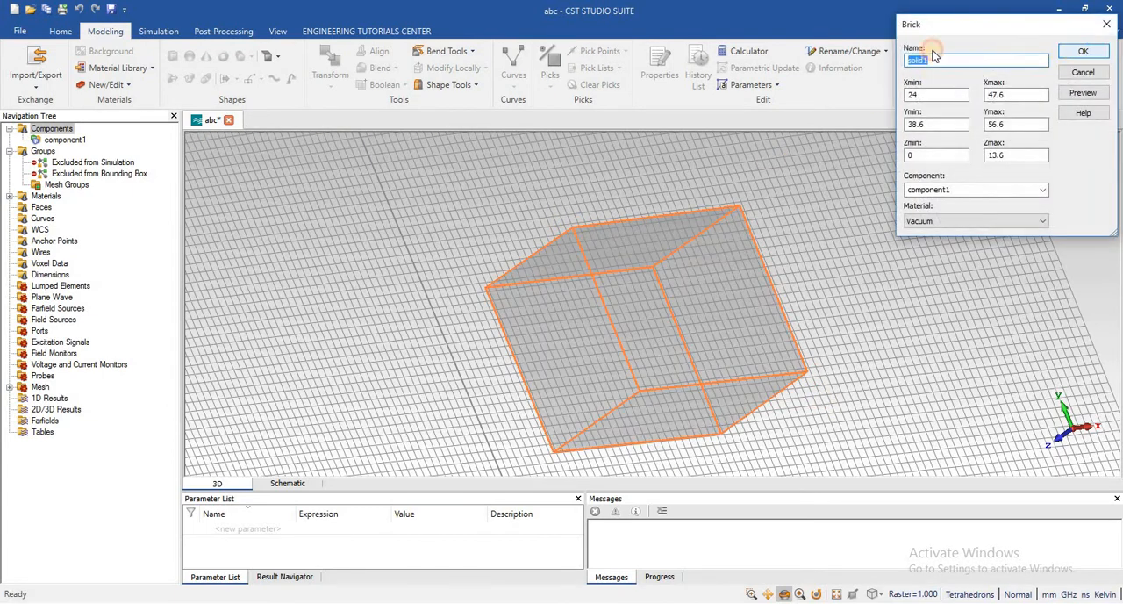
{"action": "left_click", "coordinate": [1080, 50]}
Create a second vacuum brick about 16.4 by 13.6 by 7.4 mm, spanning X -16.8 to -0.4 and Y 48.8 to 62.4
{"action": "left_click", "coordinate": [170, 59]}
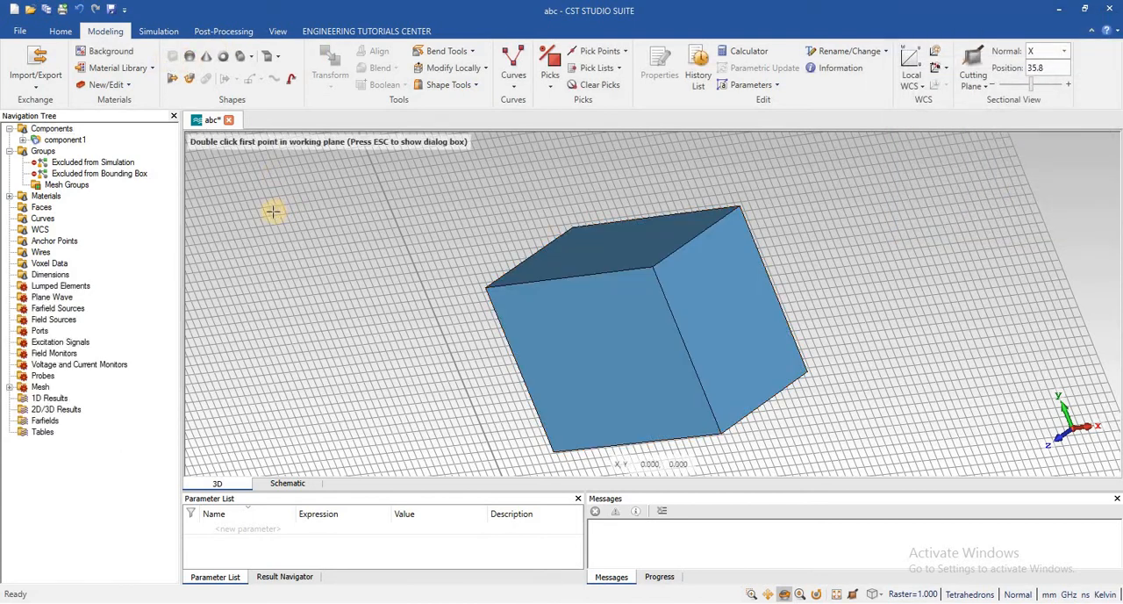
{"action": "double_click", "coordinate": [274, 211]}
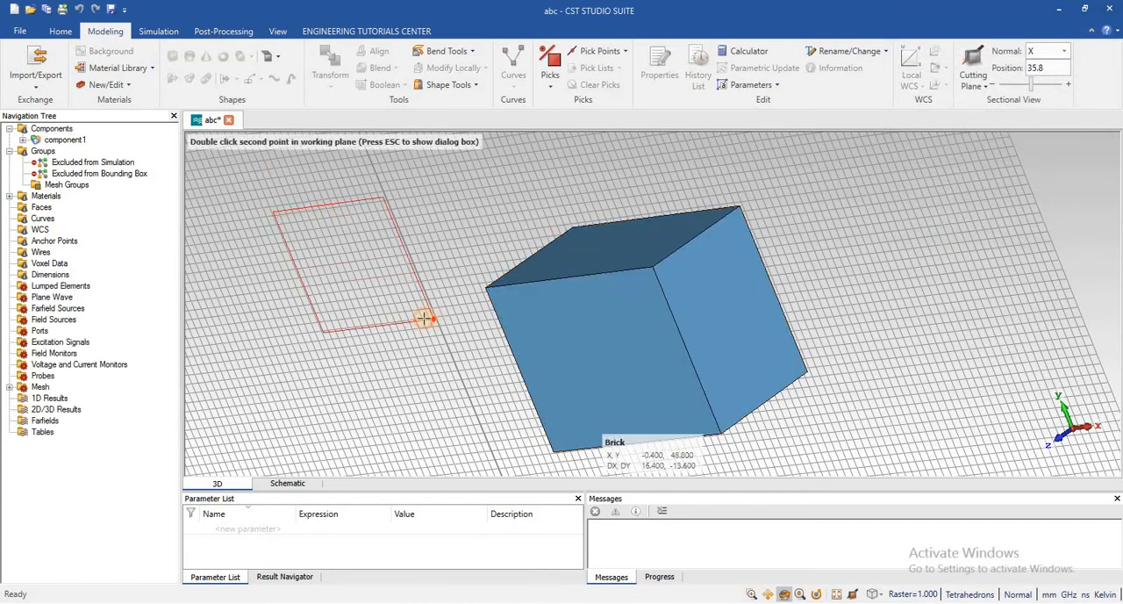
{"action": "double_click", "coordinate": [379, 326]}
{"action": "double_click", "coordinate": [377, 333]}
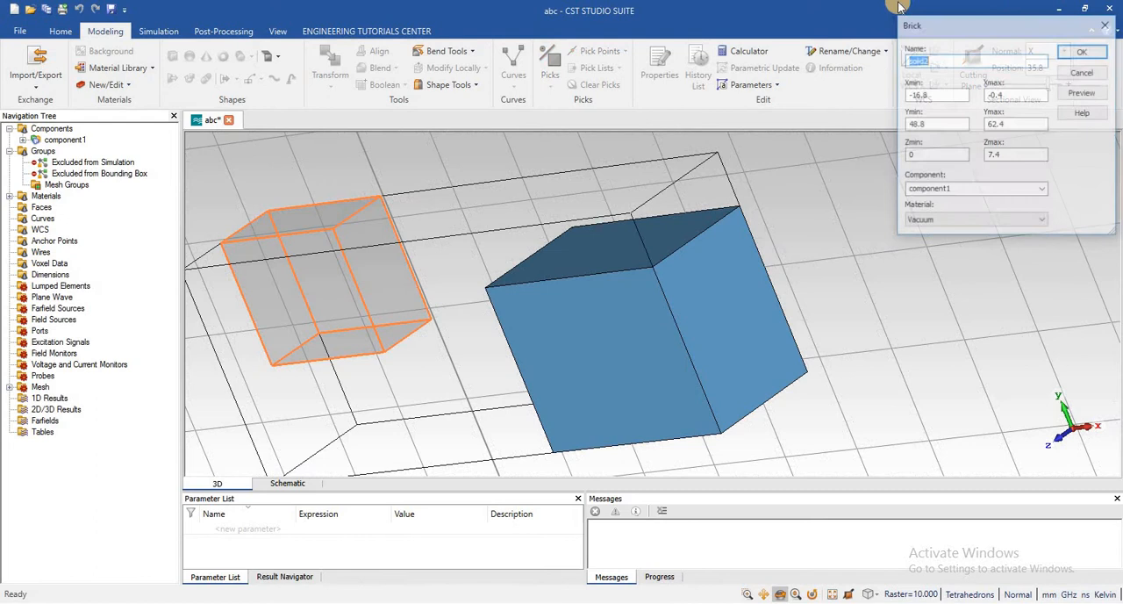
{"action": "left_click", "coordinate": [1090, 52]}
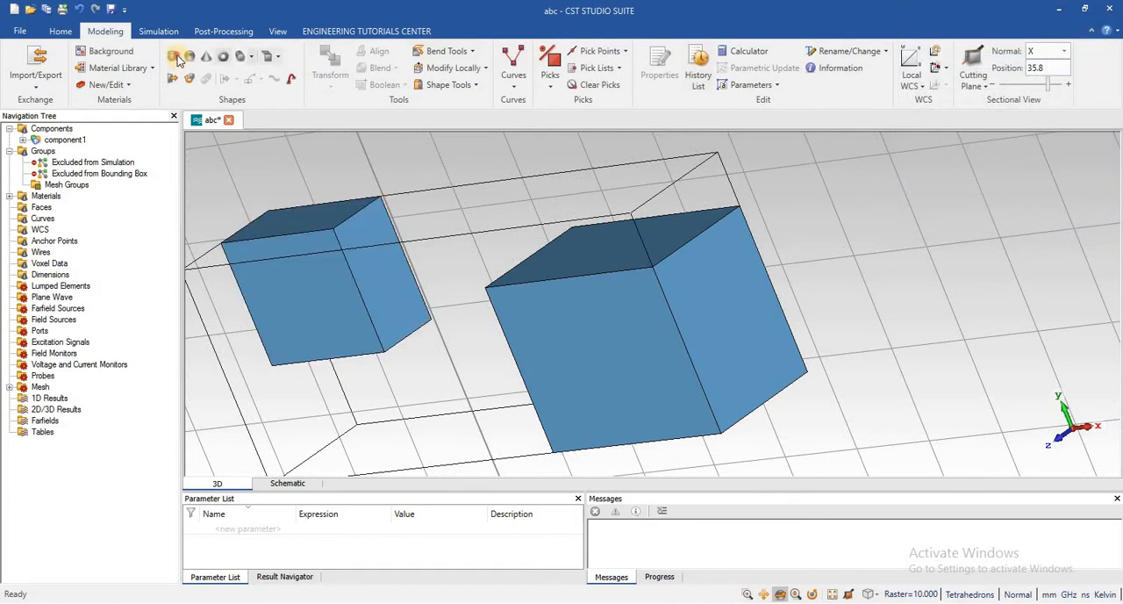
Create a third vacuum brick about 18 by 12 by 9 mm, spanning X 73 to 91 and Y 41 to 53
{"action": "double_click", "coordinate": [937, 215]}
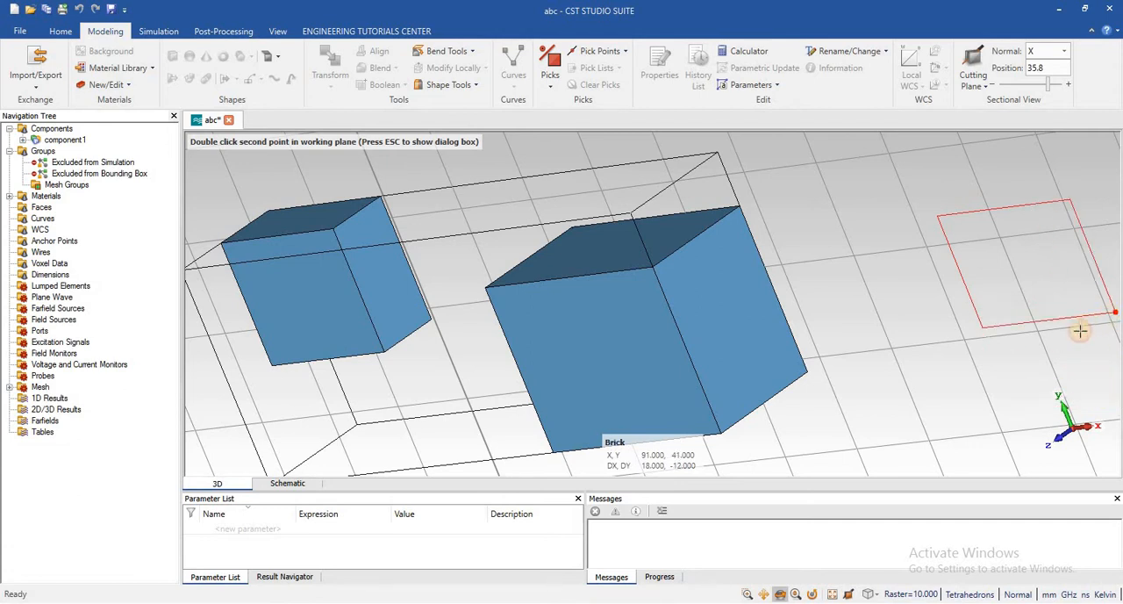
{"action": "double_click", "coordinate": [1111, 311]}
{"action": "double_click", "coordinate": [1072, 180]}
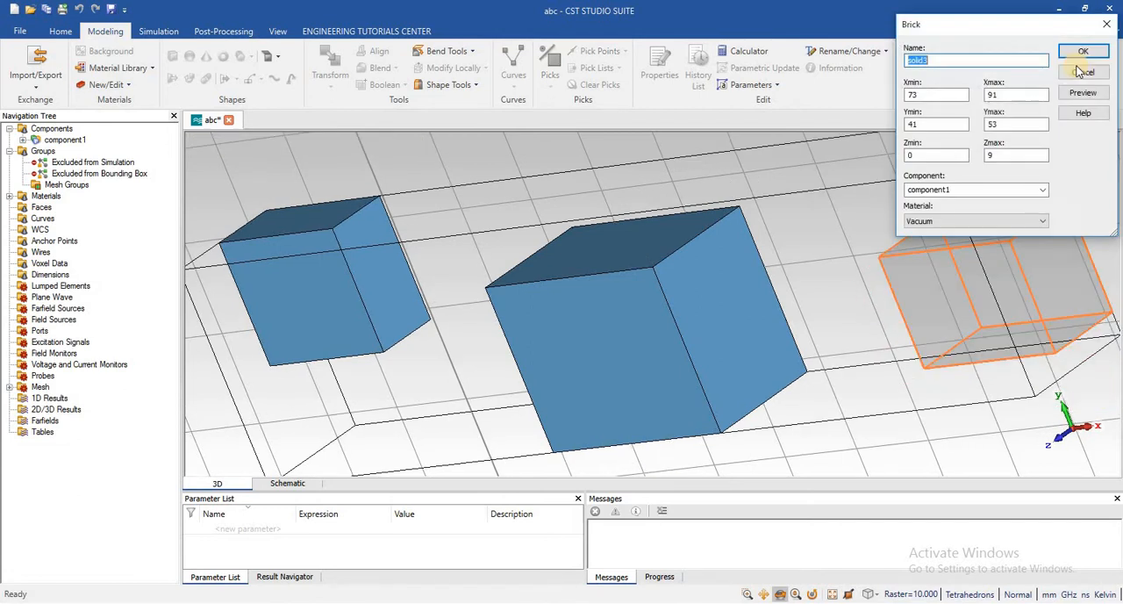
{"action": "key", "text": "Return"}
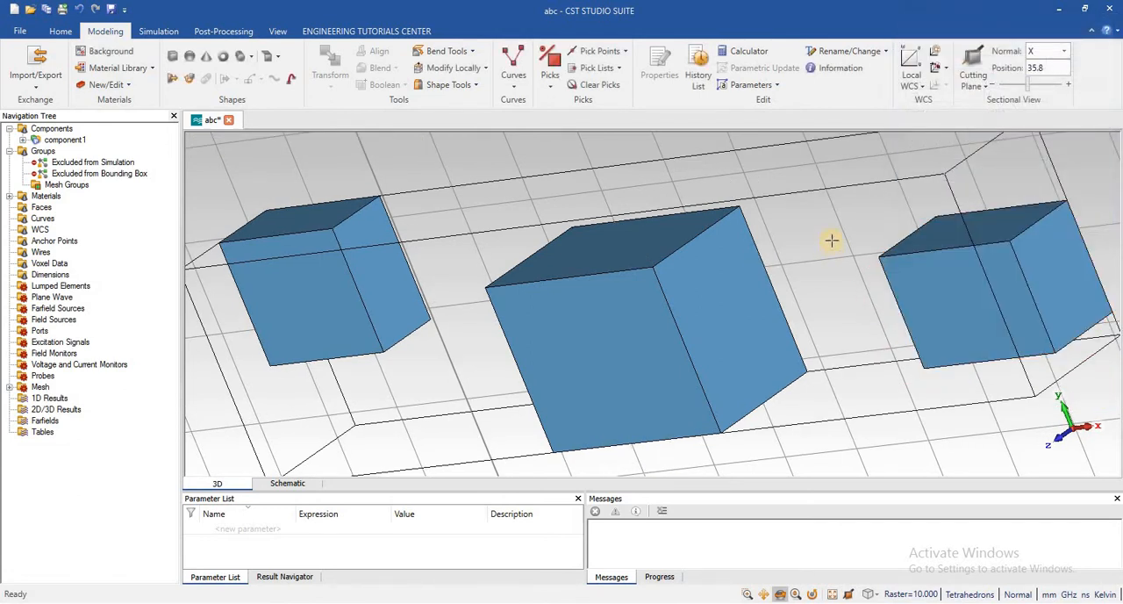
Examine the local WCS and Align WCS options among the modelling commands and in the custom Lecture 12 group
{"action": "left_click", "coordinate": [61, 31]}
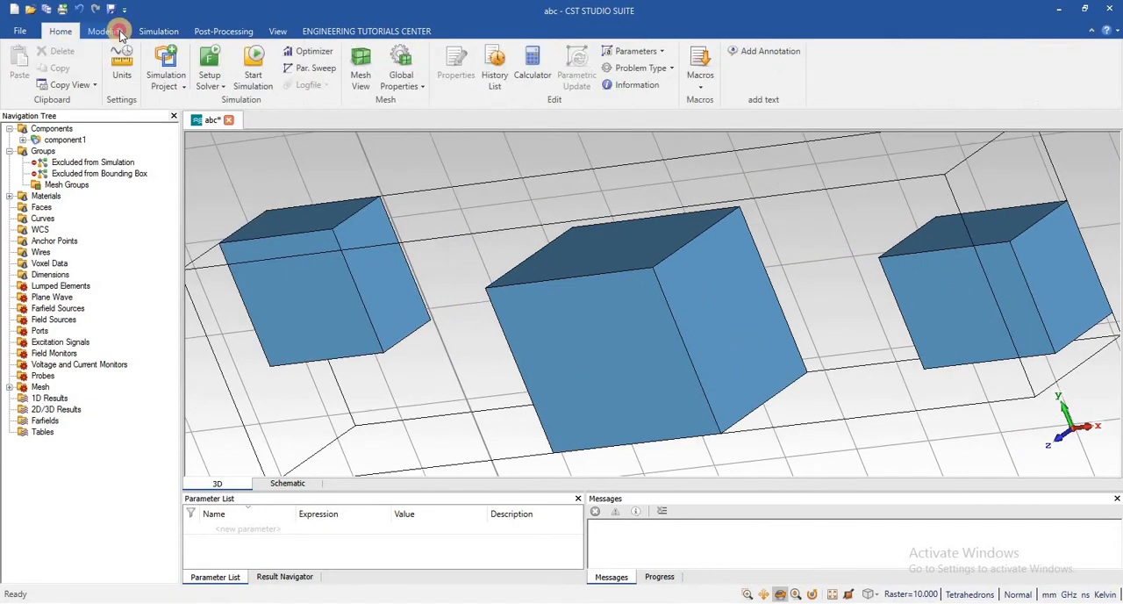
{"action": "left_click", "coordinate": [105, 31]}
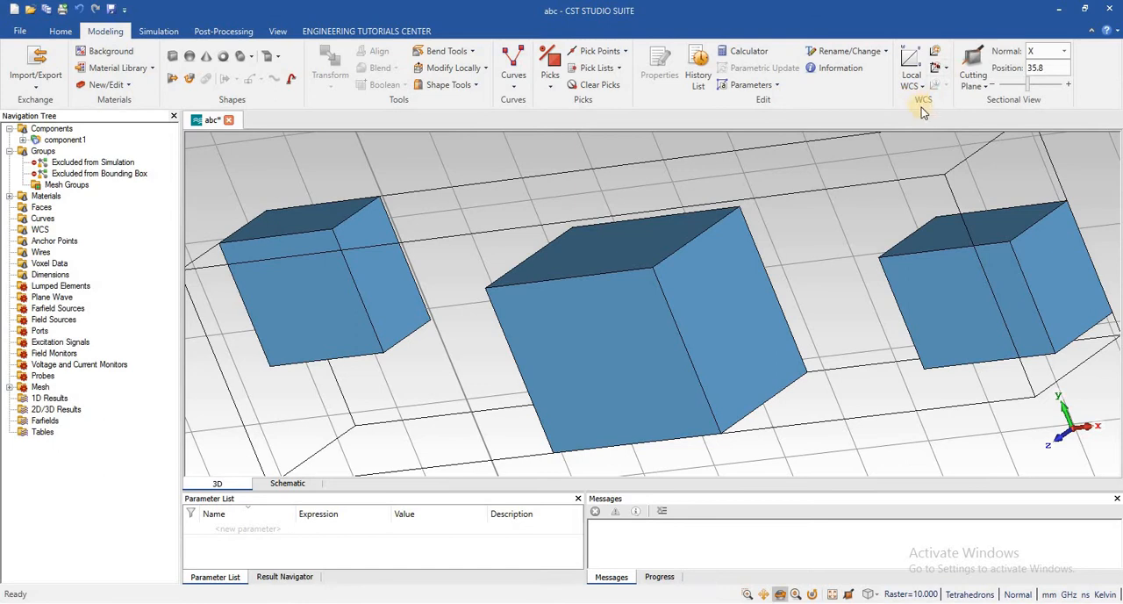
{"action": "left_click", "coordinate": [947, 70]}
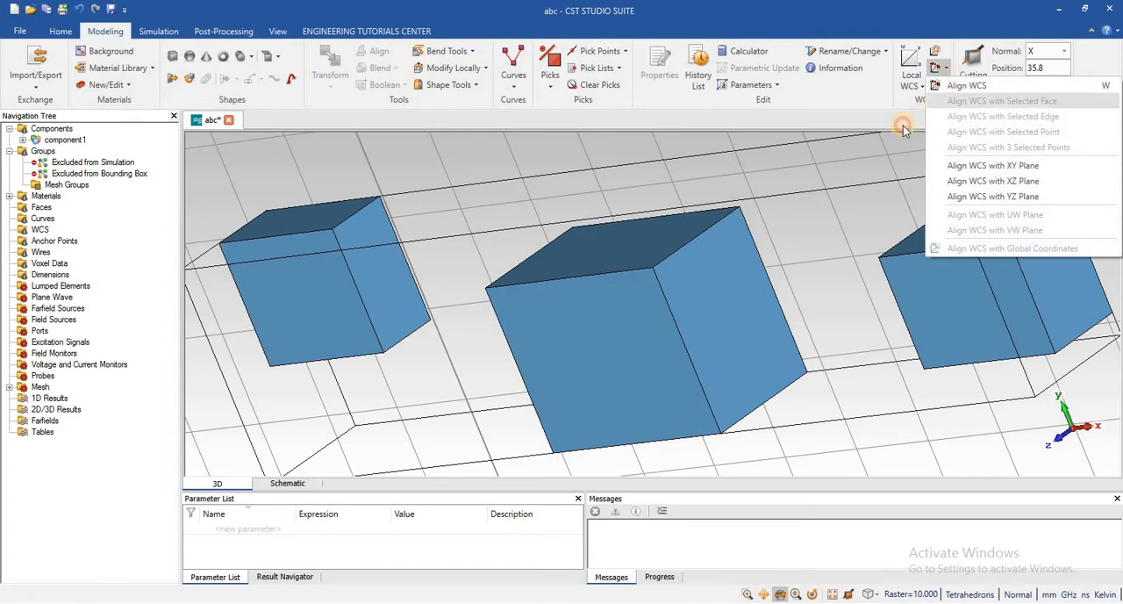
{"action": "left_click", "coordinate": [943, 51]}
{"action": "left_click", "coordinate": [925, 88]}
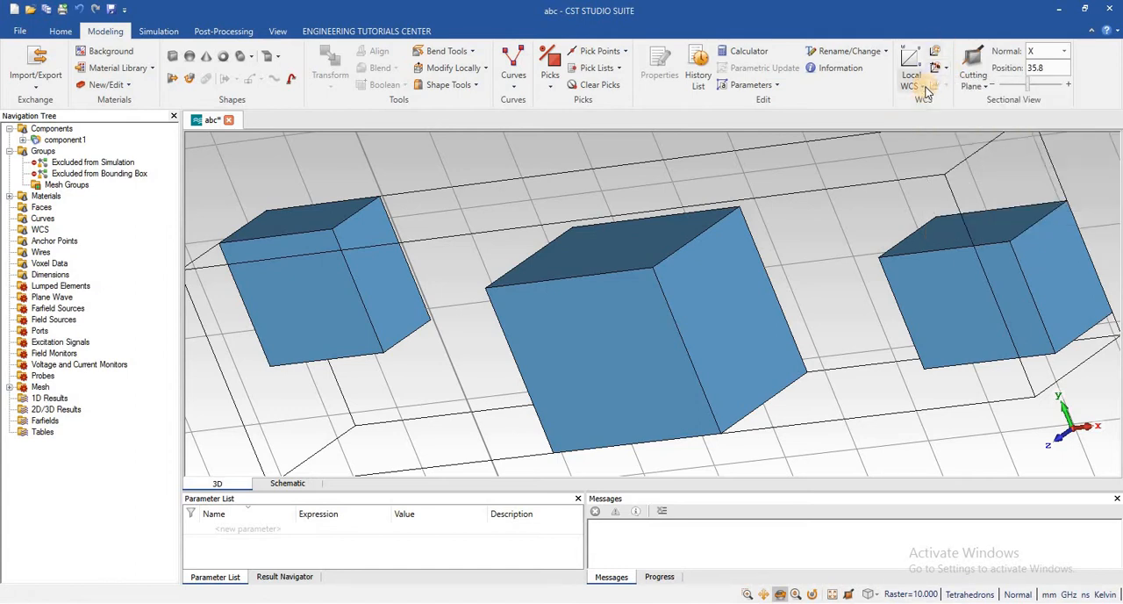
{"action": "left_click", "coordinate": [876, 108]}
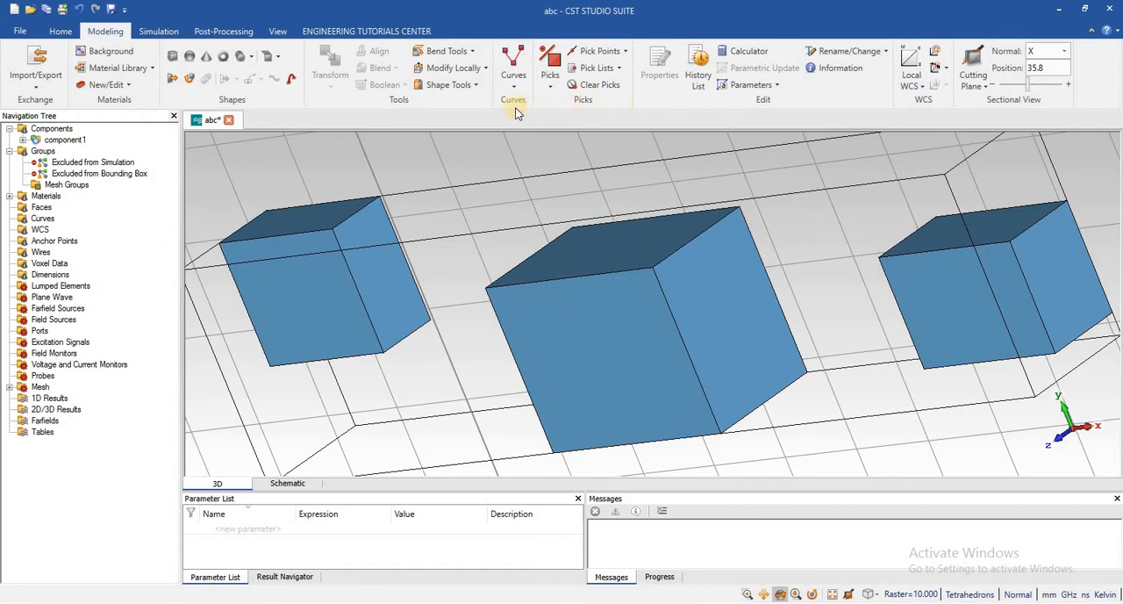
{"action": "left_click", "coordinate": [344, 30]}
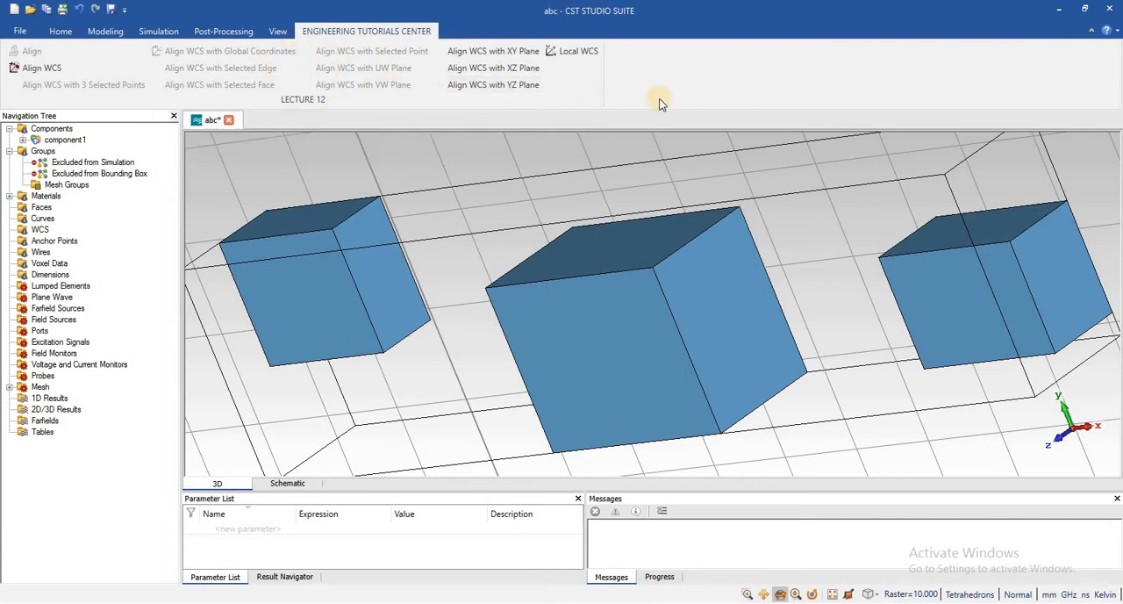
{"action": "left_click", "coordinate": [327, 31]}
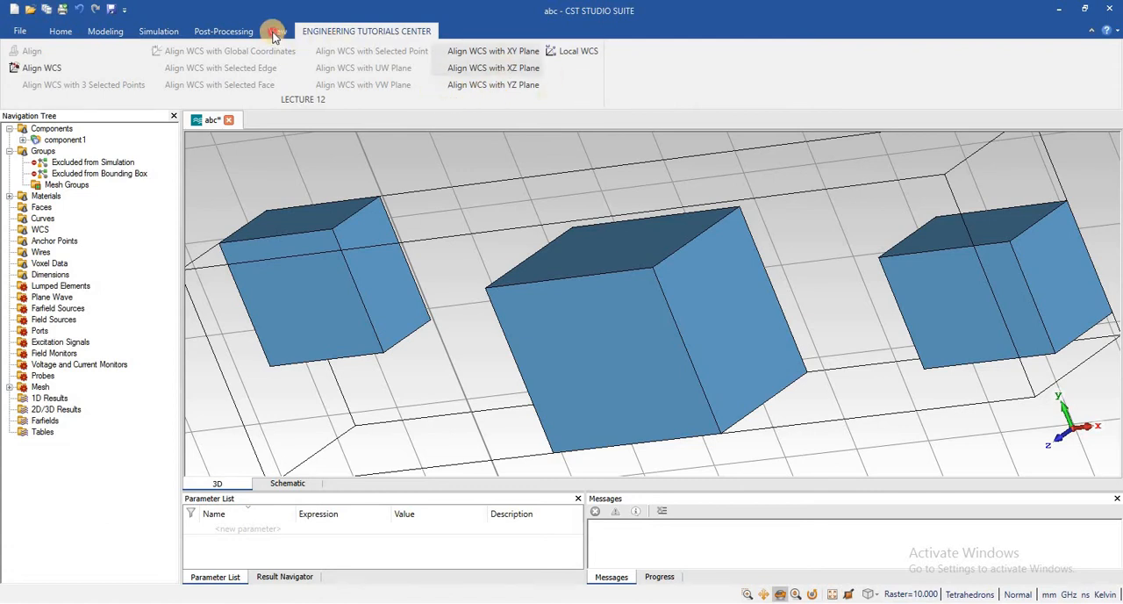
{"action": "left_click", "coordinate": [304, 33]}
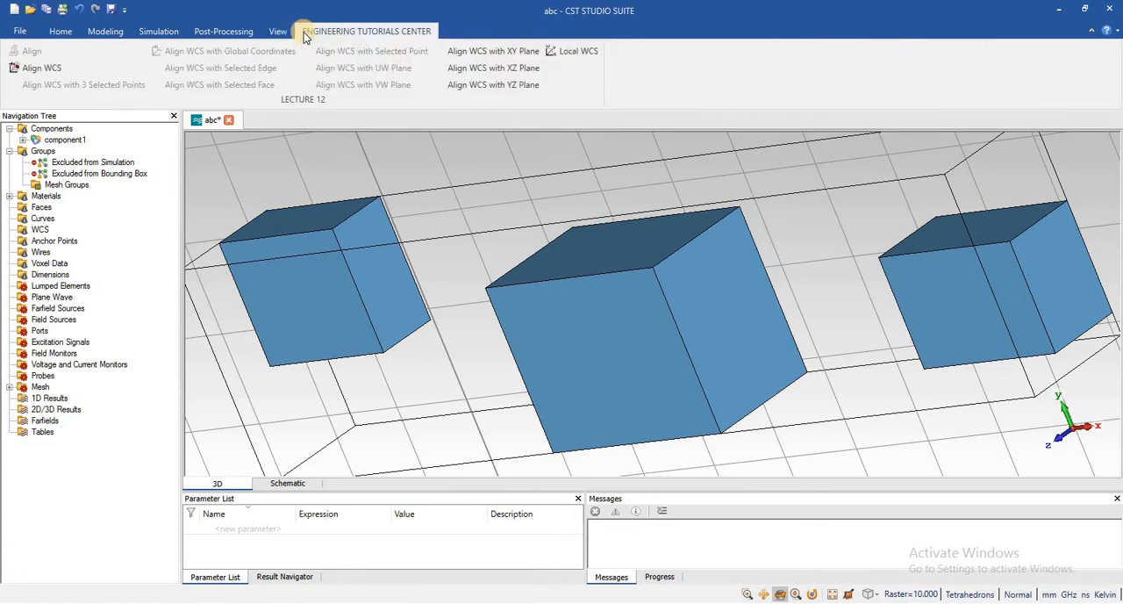
{"action": "left_click", "coordinate": [277, 32]}
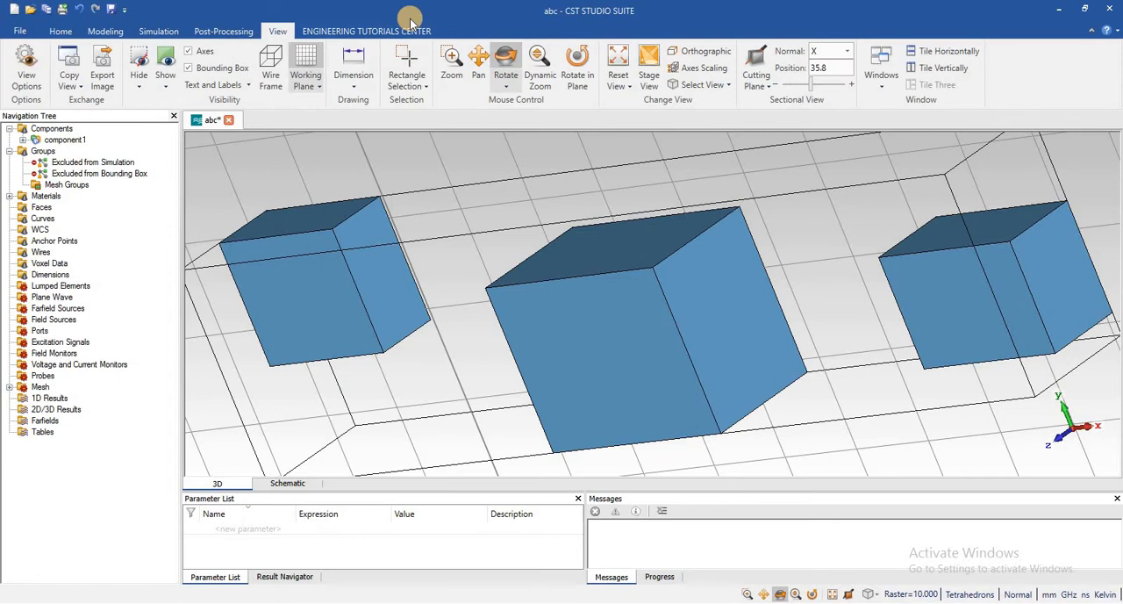
{"action": "left_click", "coordinate": [159, 32]}
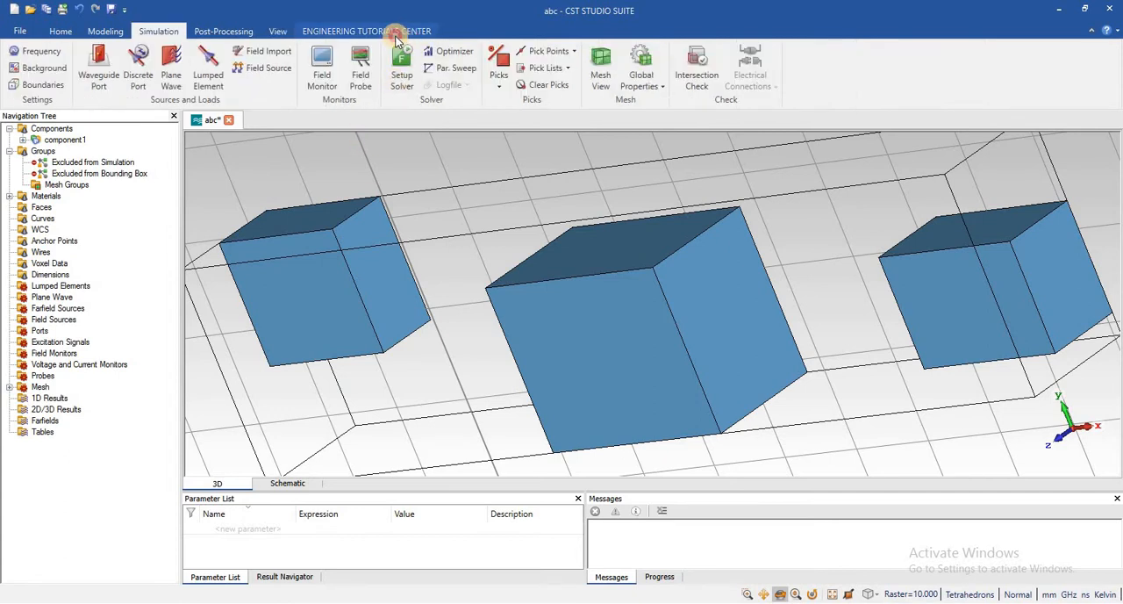
Align the WCS with the upper face of the middle brick, trying its front and side faces first
{"action": "left_click", "coordinate": [396, 35]}
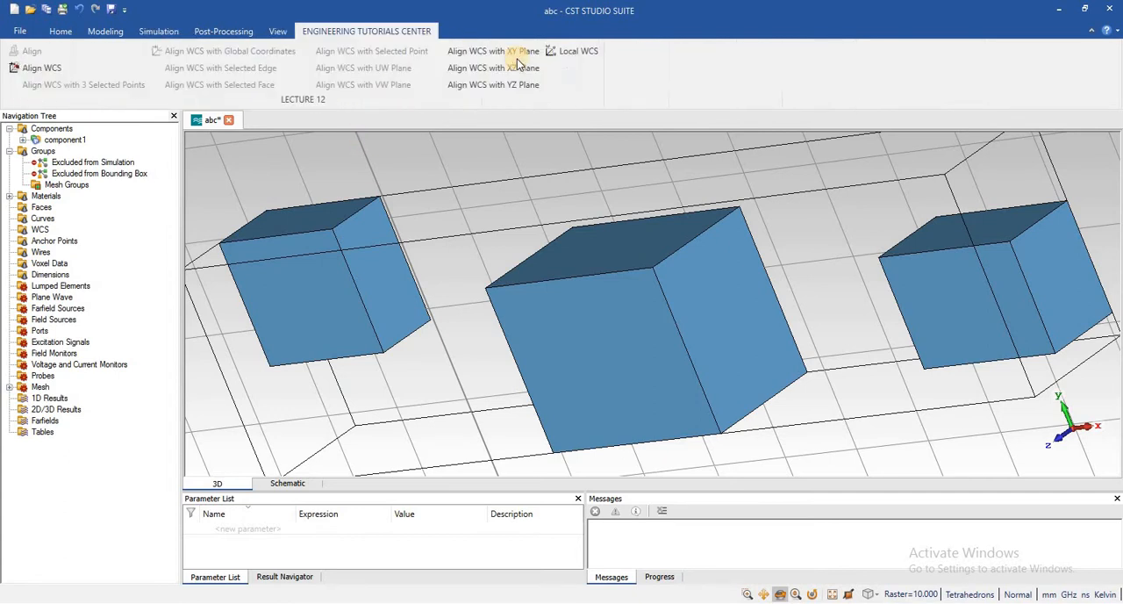
{"action": "left_click", "coordinate": [27, 70]}
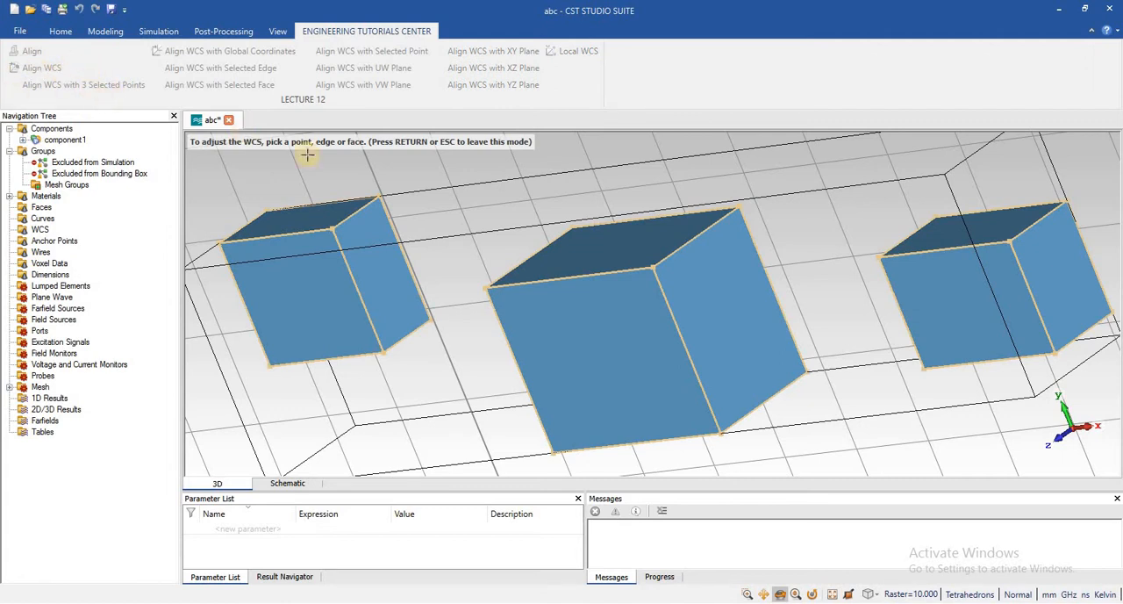
{"action": "left_click", "coordinate": [634, 336]}
{"action": "left_click", "coordinate": [714, 263]}
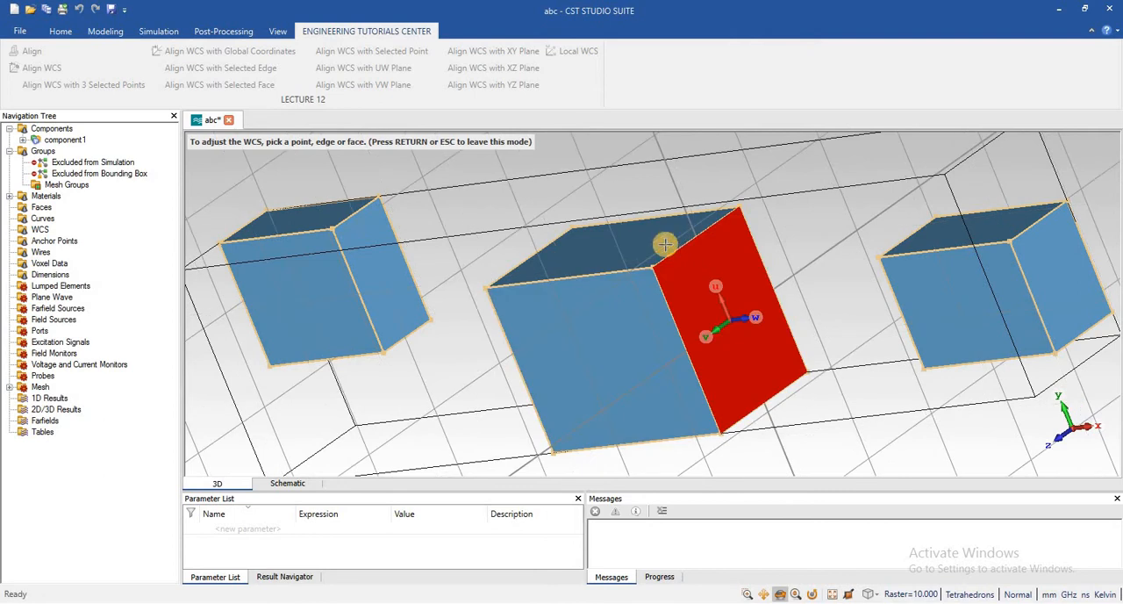
{"action": "left_click", "coordinate": [600, 247]}
{"action": "left_click", "coordinate": [510, 329]}
{"action": "left_click", "coordinate": [605, 338]}
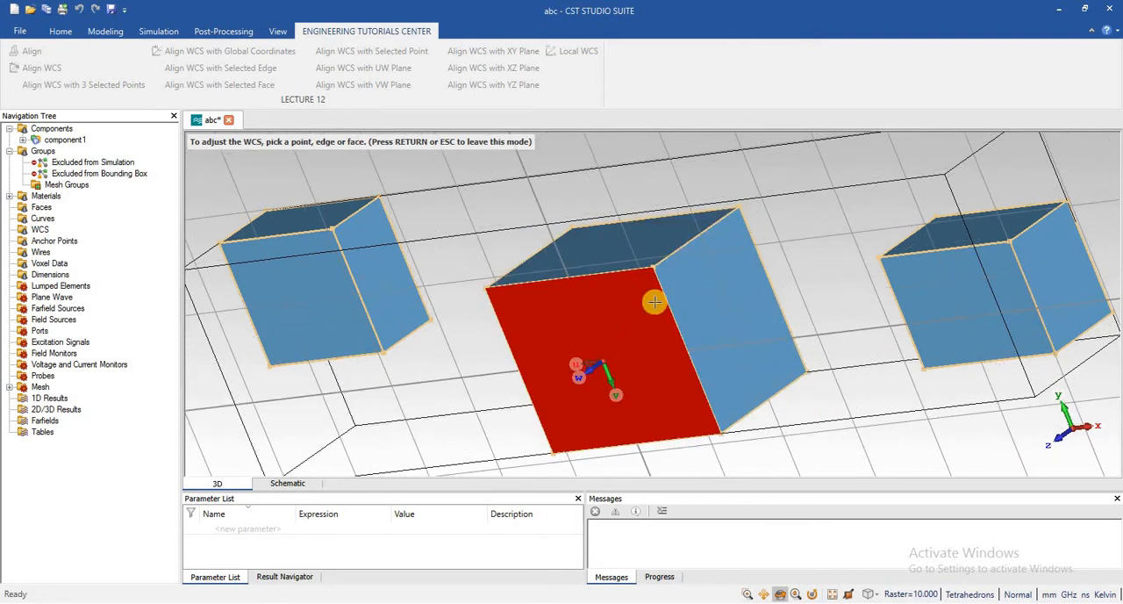
{"action": "left_click", "coordinate": [698, 291]}
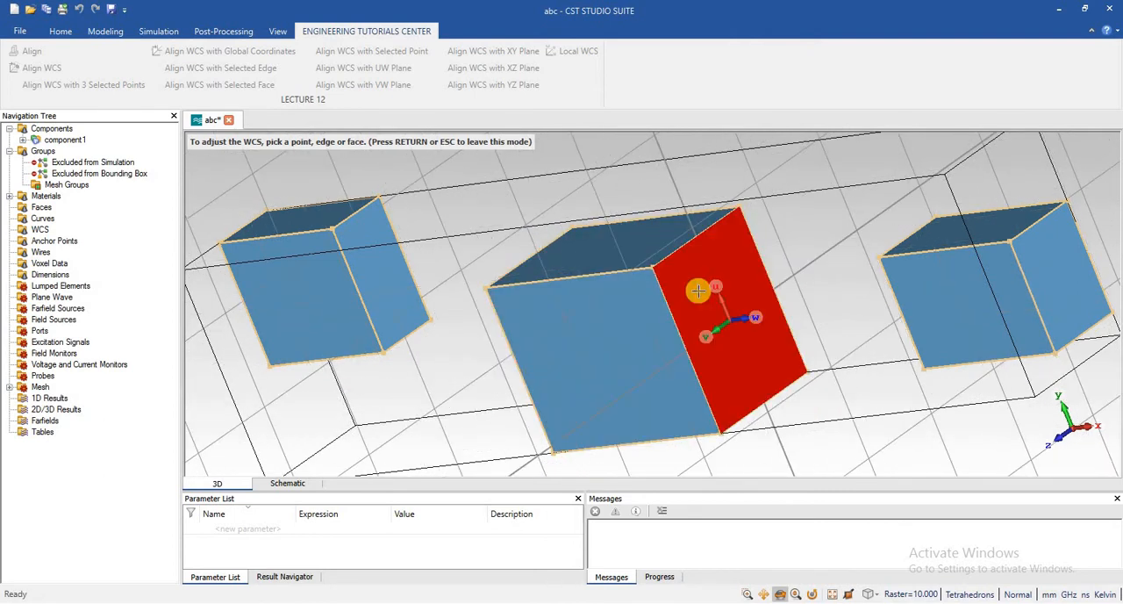
{"action": "left_click", "coordinate": [643, 251]}
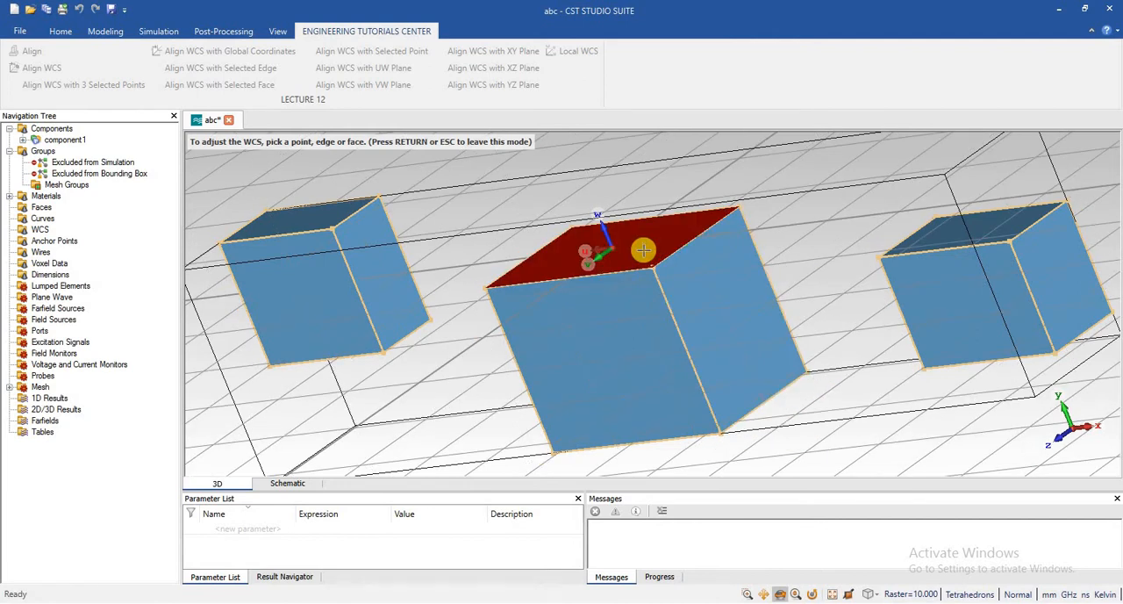
{"action": "double_click", "coordinate": [643, 251]}
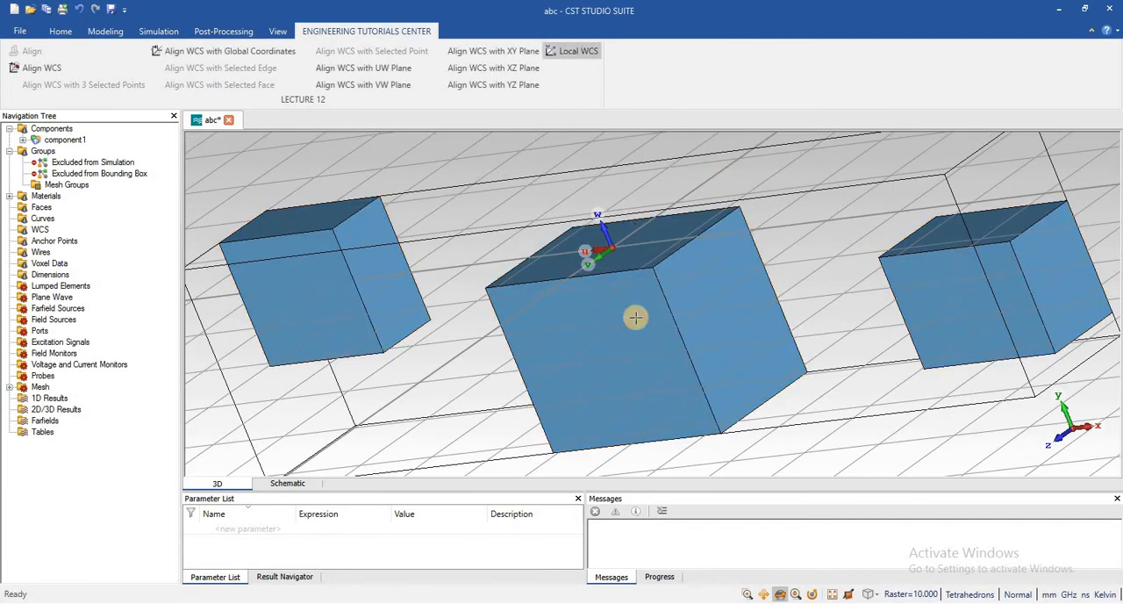
Toggle the local WCS off and on several times, leaving it active on the middle brick's upper face
{"action": "left_click", "coordinate": [576, 49]}
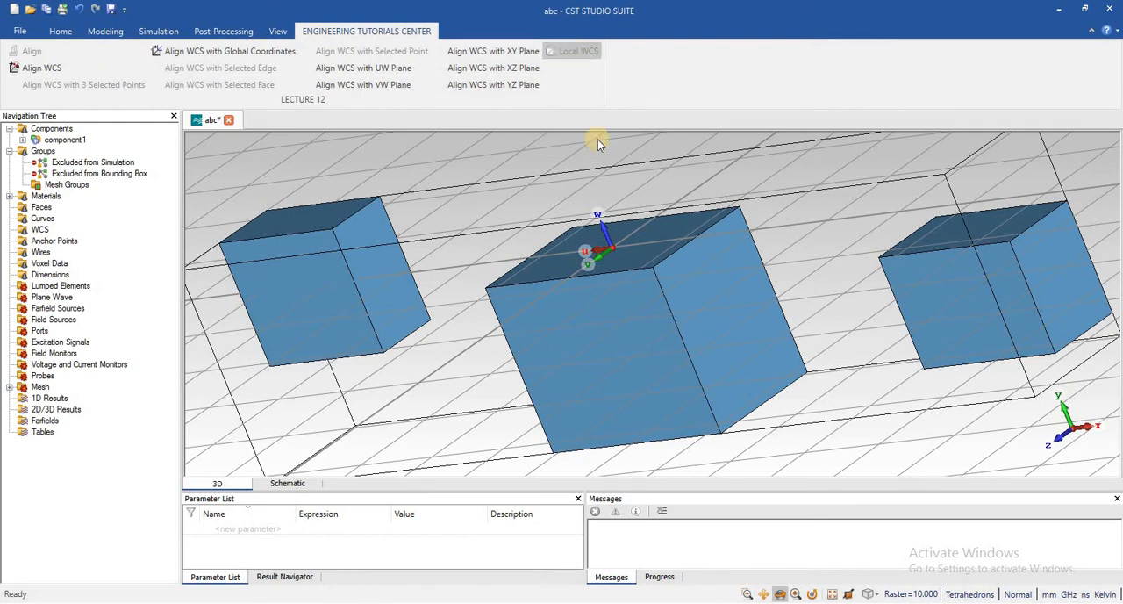
{"action": "left_click", "coordinate": [597, 139]}
{"action": "left_click", "coordinate": [578, 53]}
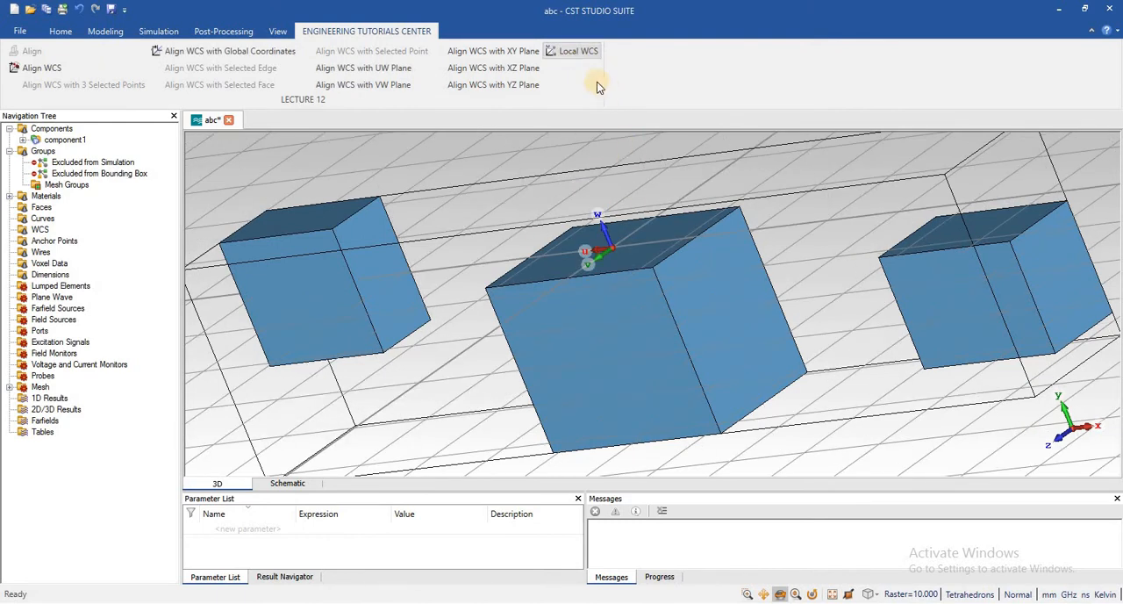
{"action": "left_click", "coordinate": [568, 54]}
{"action": "left_click", "coordinate": [566, 52]}
{"action": "left_click", "coordinate": [566, 51]}
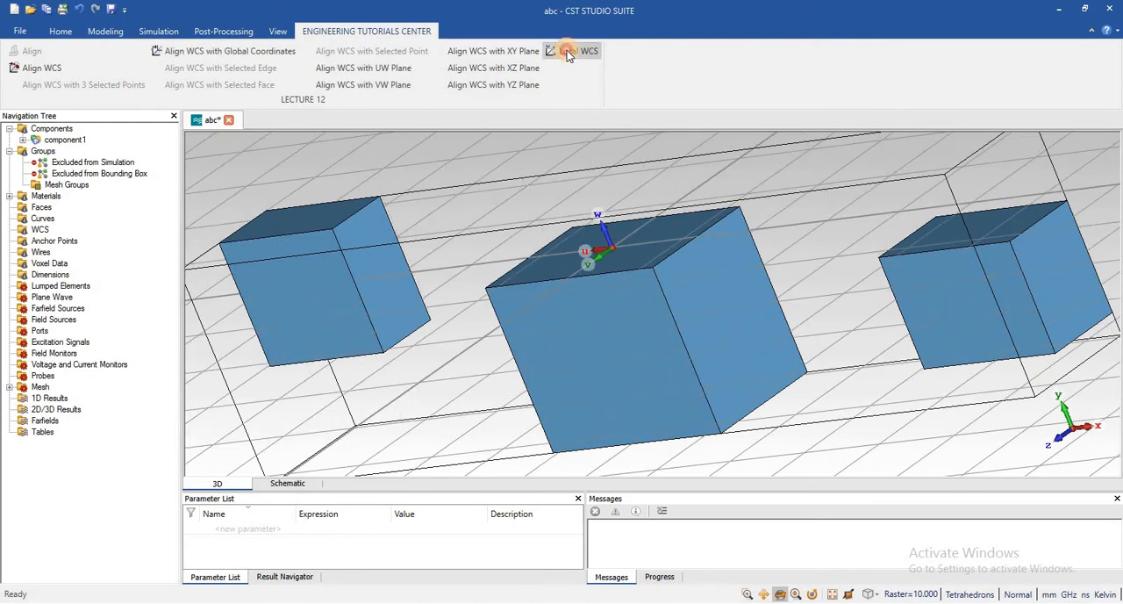
{"action": "left_click", "coordinate": [567, 52]}
{"action": "left_click", "coordinate": [567, 51]}
{"action": "left_click", "coordinate": [567, 52]}
{"action": "left_click", "coordinate": [567, 50]}
Align the WCS with the global coordinates and deactivate the local WCS
{"action": "left_click", "coordinate": [244, 52]}
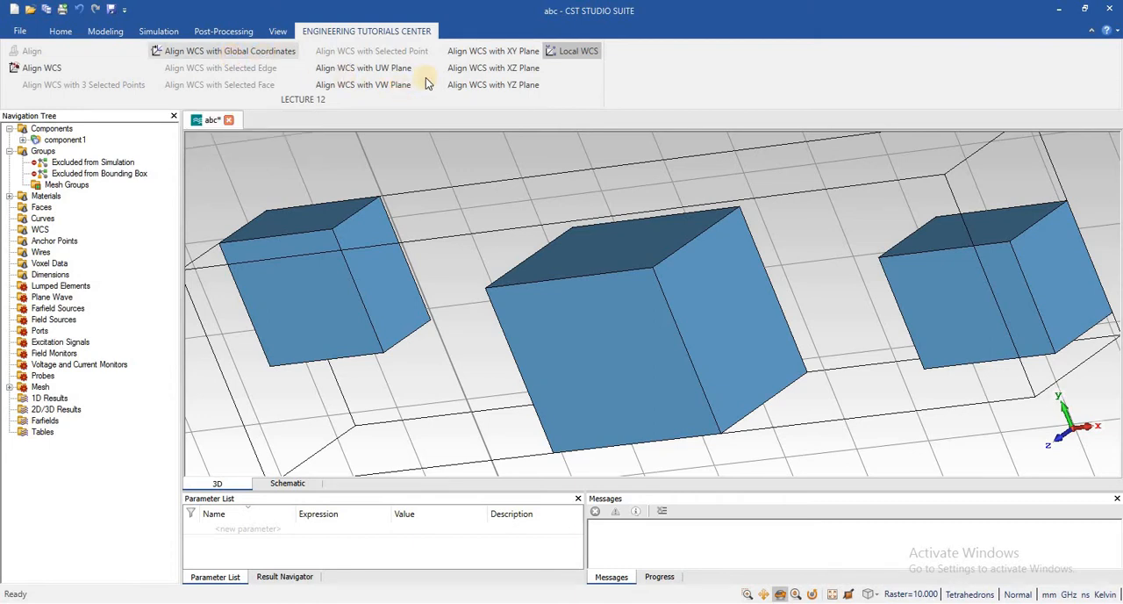
{"action": "left_click", "coordinate": [565, 51]}
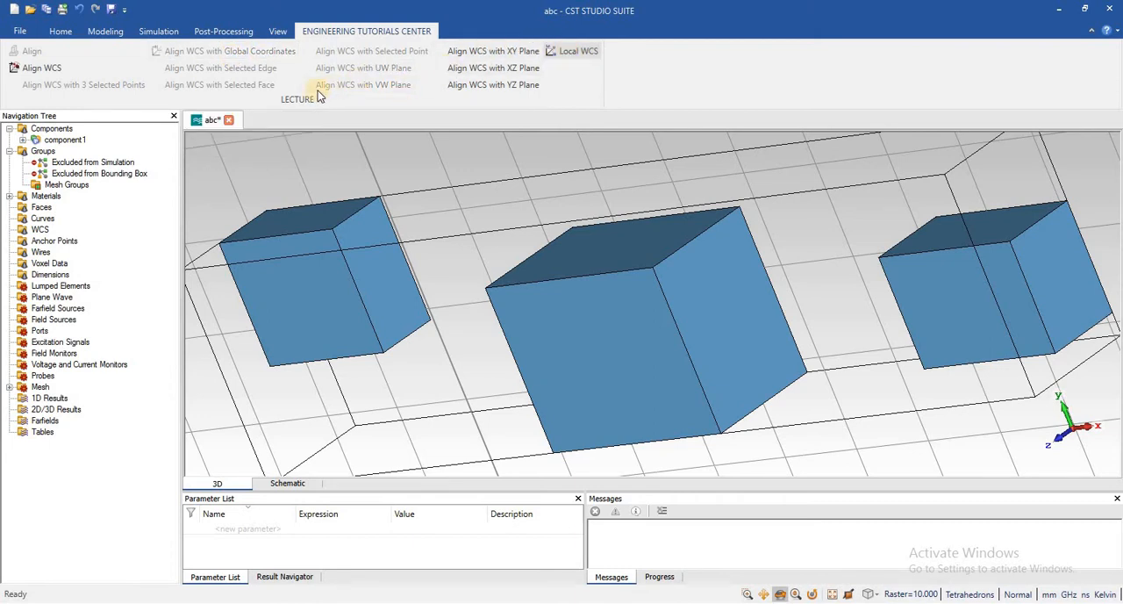
Align the WCS with the upper face of the middle brick
{"action": "left_click", "coordinate": [52, 69]}
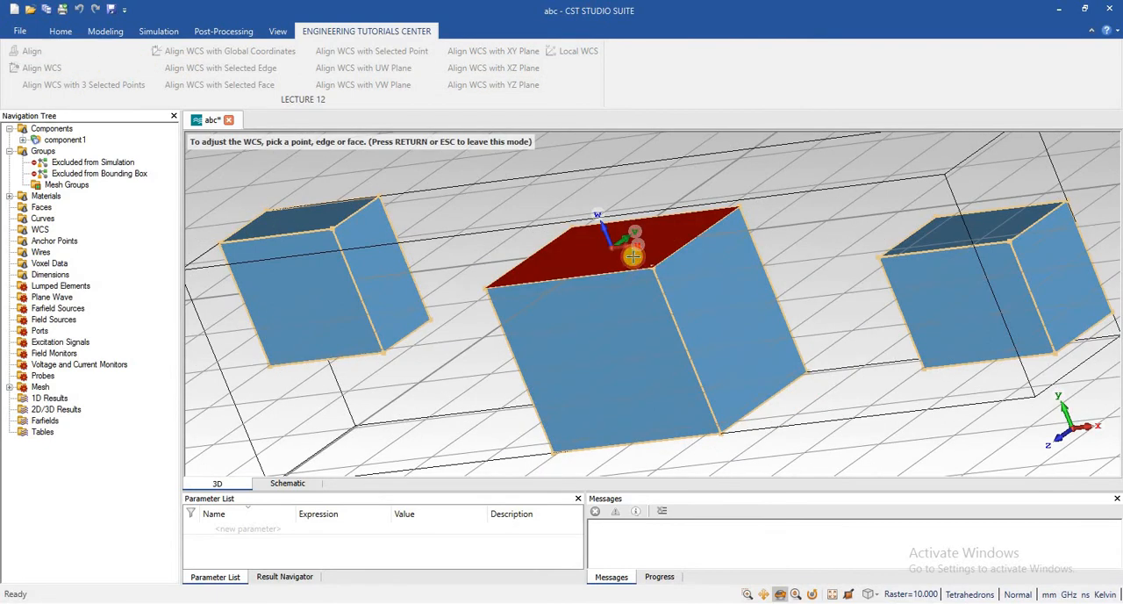
{"action": "left_click", "coordinate": [632, 255]}
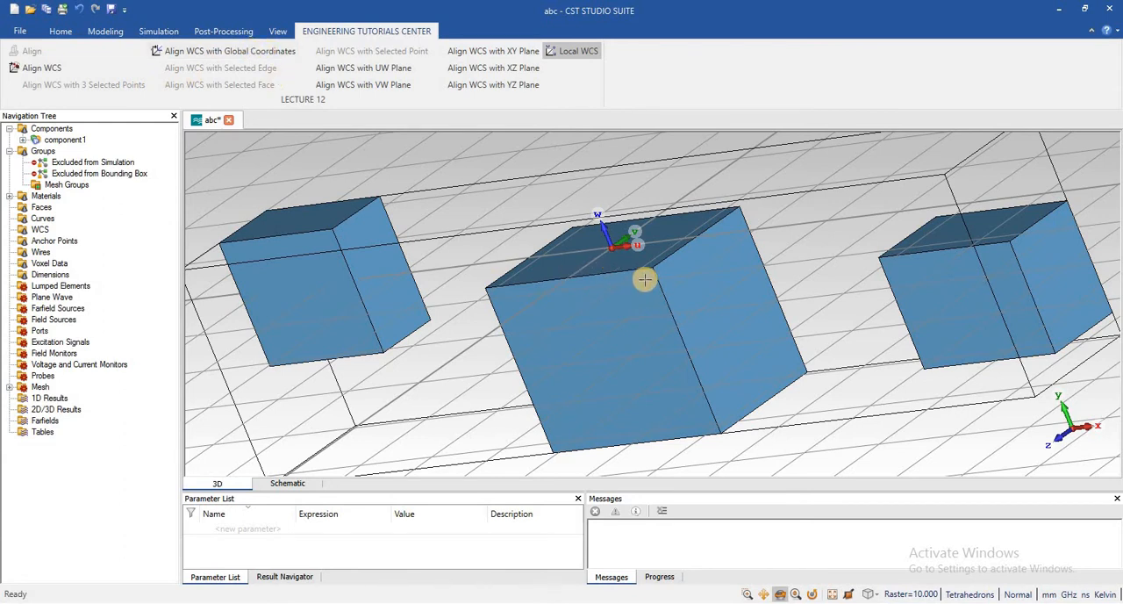
{"action": "scroll", "coordinate": [642, 276], "scroll_direction": "down", "scroll_amount": 2}
{"action": "scroll", "coordinate": [642, 276], "scroll_direction": "up", "scroll_amount": 4}
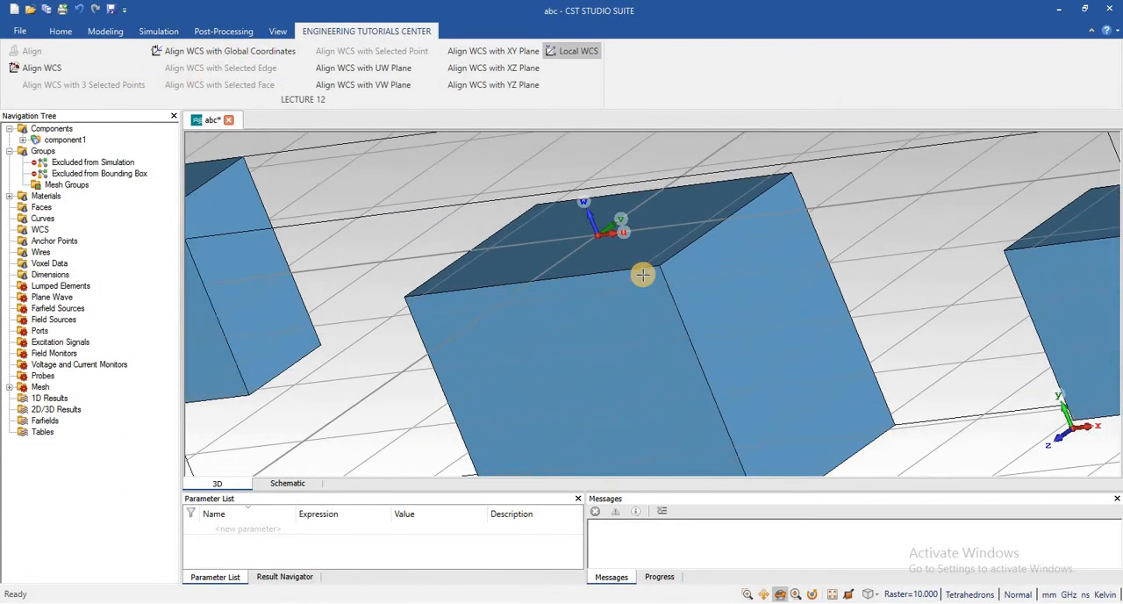
{"action": "scroll", "coordinate": [642, 276], "scroll_direction": "down", "scroll_amount": 2}
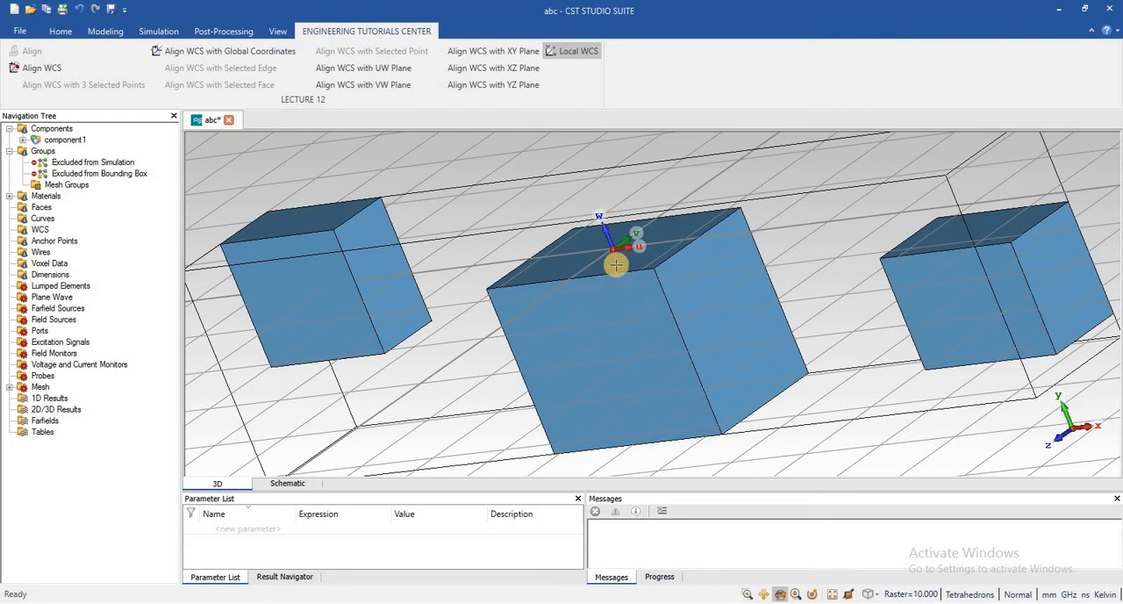
Examine the local WCS axes and working grid on the middle brick's upper face from near and far
{"action": "scroll", "coordinate": [616, 264], "scroll_direction": "down", "scroll_amount": 3}
{"action": "scroll", "coordinate": [615, 260], "scroll_direction": "up", "scroll_amount": 5}
{"action": "scroll", "coordinate": [614, 260], "scroll_direction": "down", "scroll_amount": 3}
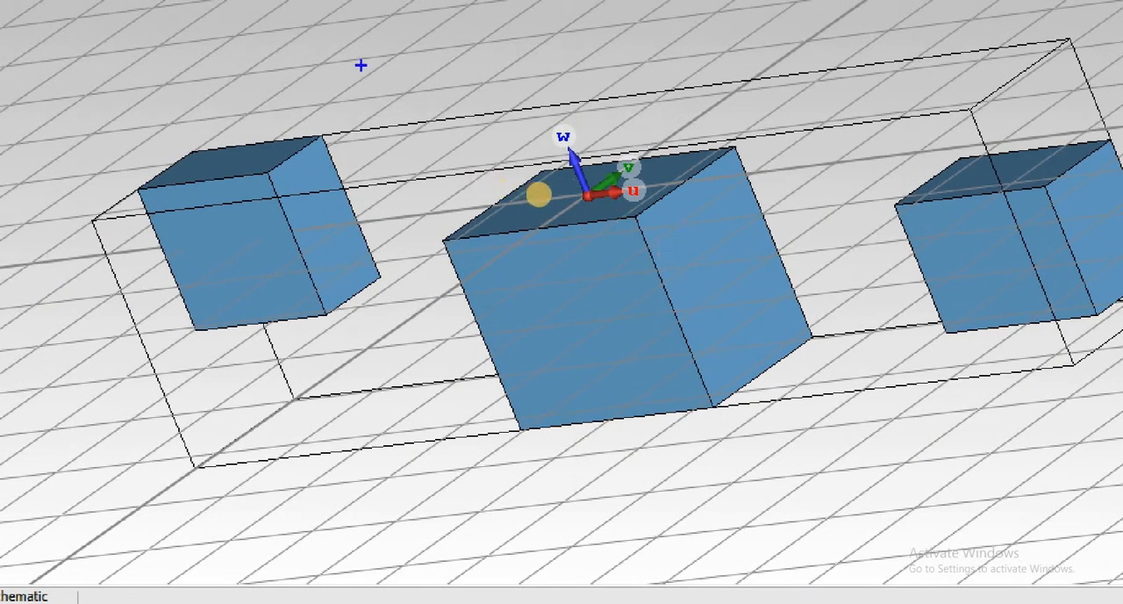
{"action": "mouse_move", "coordinate": [459, 80]}
{"action": "left_mouse_down", "text": "ctrl"}
{"action": "mouse_move", "coordinate": [714, 278]}
{"action": "mouse_move", "coordinate": [745, 287]}
{"action": "left_mouse_up", "text": "ctrl"}
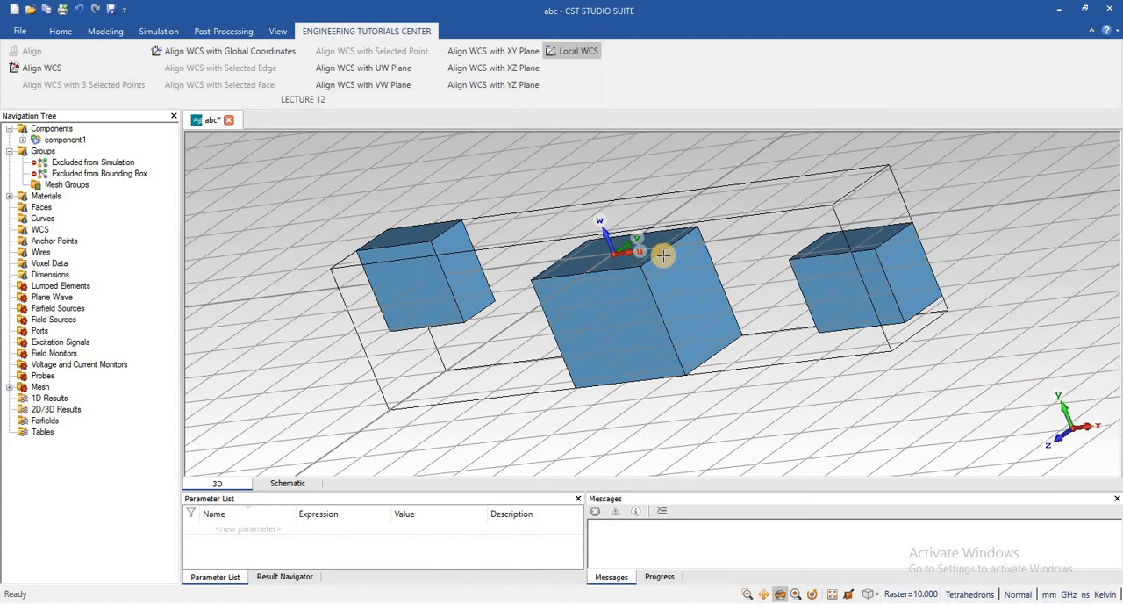
{"action": "scroll", "coordinate": [662, 254], "scroll_direction": "down", "scroll_amount": 2}
{"action": "scroll", "coordinate": [662, 254], "scroll_direction": "up", "scroll_amount": 5}
{"action": "scroll", "coordinate": [663, 255], "scroll_direction": "down", "scroll_amount": 5}
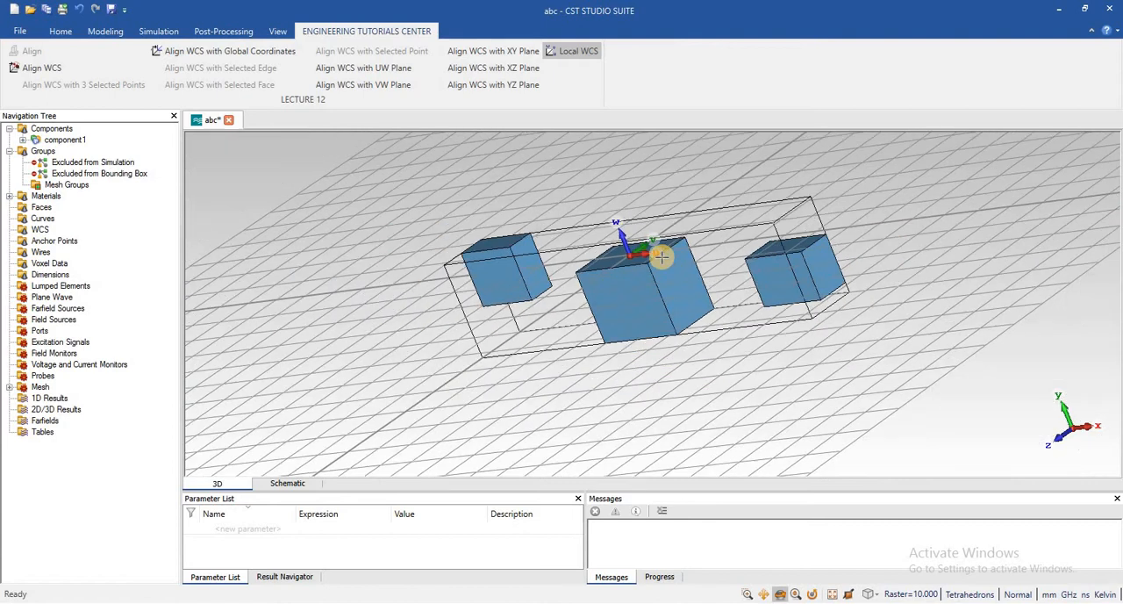
{"action": "scroll", "coordinate": [662, 255], "scroll_direction": "up", "scroll_amount": 3}
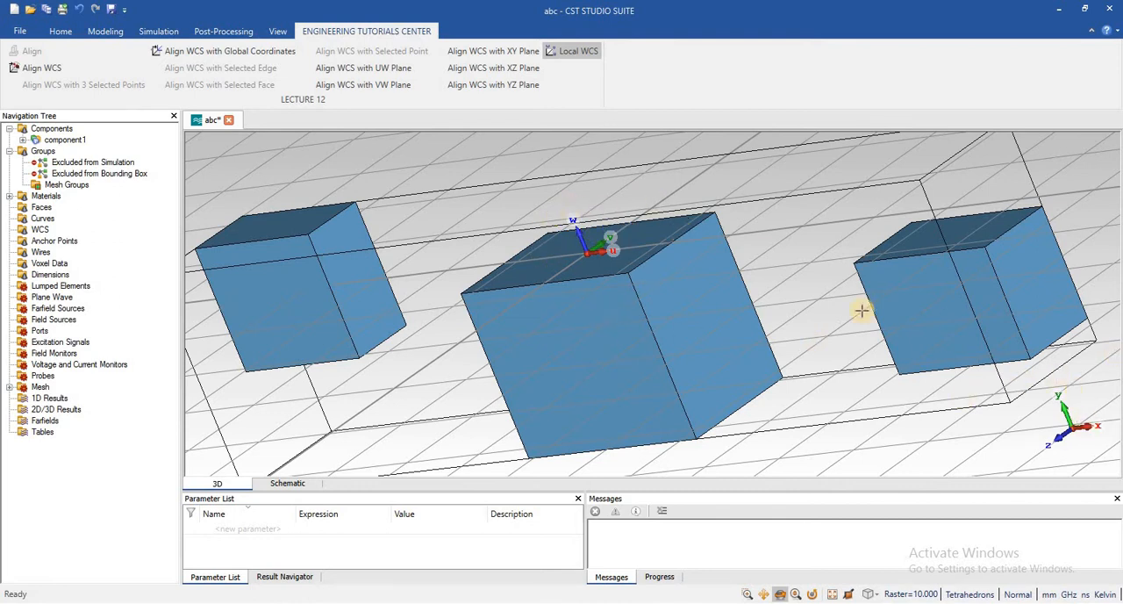
Align the WCS with the global coordinates and check the grid around the three bricks
{"action": "left_click", "coordinate": [218, 50]}
{"action": "scroll", "coordinate": [688, 274], "scroll_direction": "down", "scroll_amount": 3}
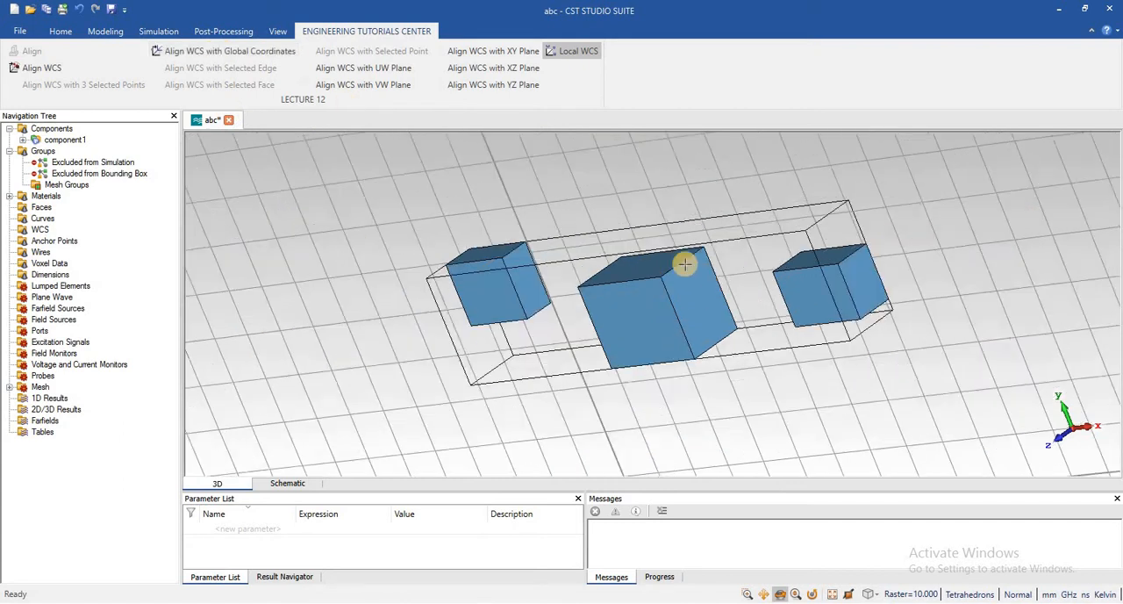
{"action": "scroll", "coordinate": [689, 275], "scroll_direction": "up", "scroll_amount": 3}
{"action": "scroll", "coordinate": [685, 263], "scroll_direction": "down", "scroll_amount": 4}
{"action": "scroll", "coordinate": [952, 311], "scroll_direction": "up", "scroll_amount": 2}
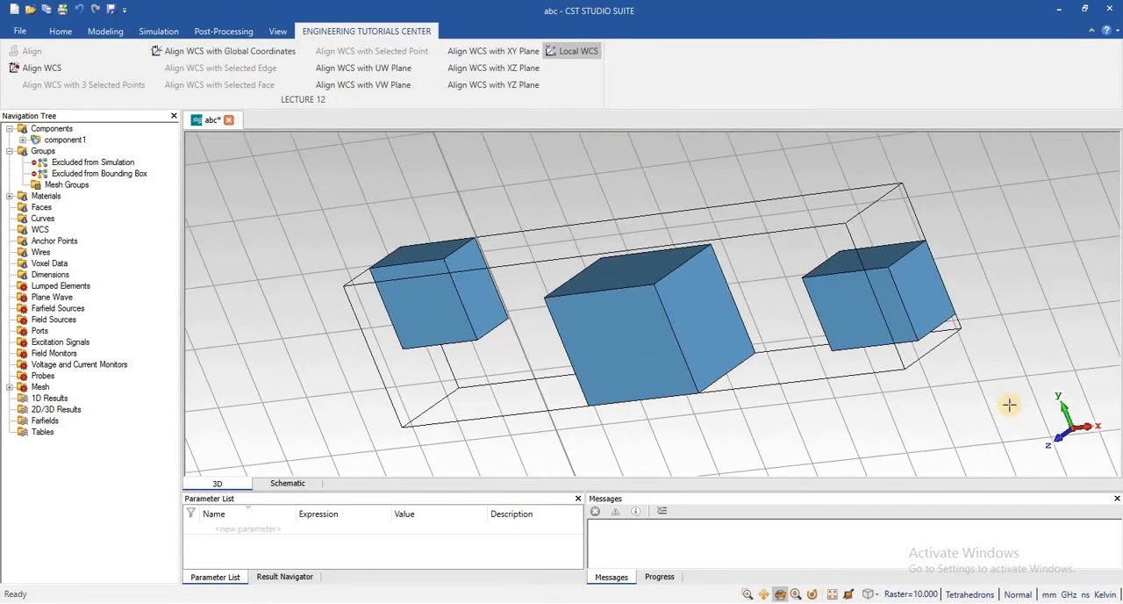
{"action": "scroll", "coordinate": [644, 299], "scroll_direction": "down", "scroll_amount": 2}
{"action": "scroll", "coordinate": [643, 299], "scroll_direction": "up", "scroll_amount": 4}
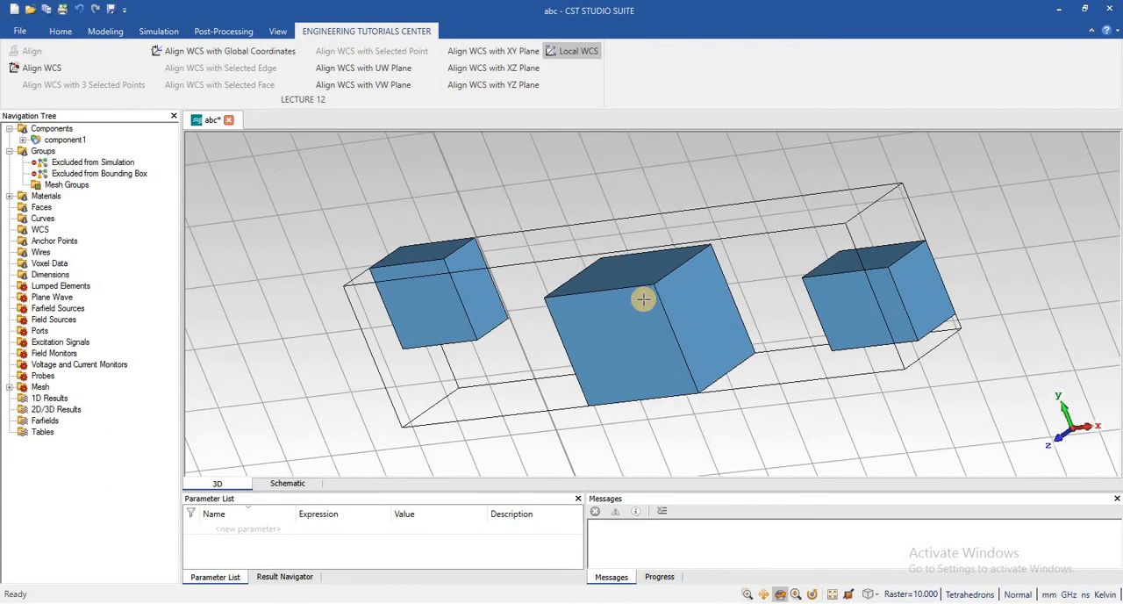
Try the XY plane alignment, then align the active local WCS with its UW plane twice
{"action": "left_click", "coordinate": [489, 51]}
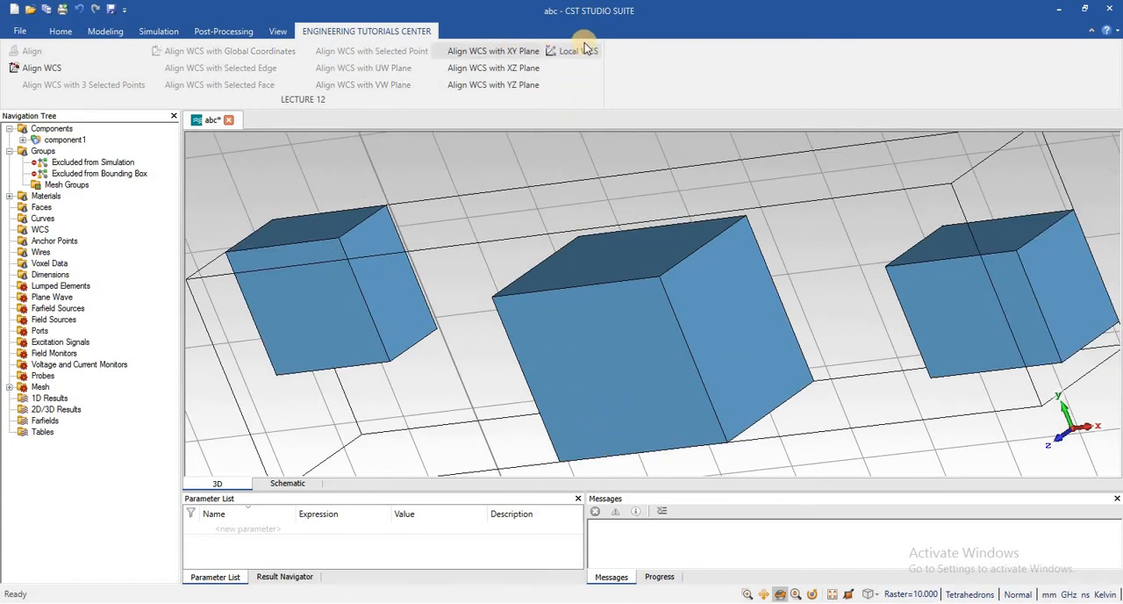
{"action": "left_click", "coordinate": [548, 53]}
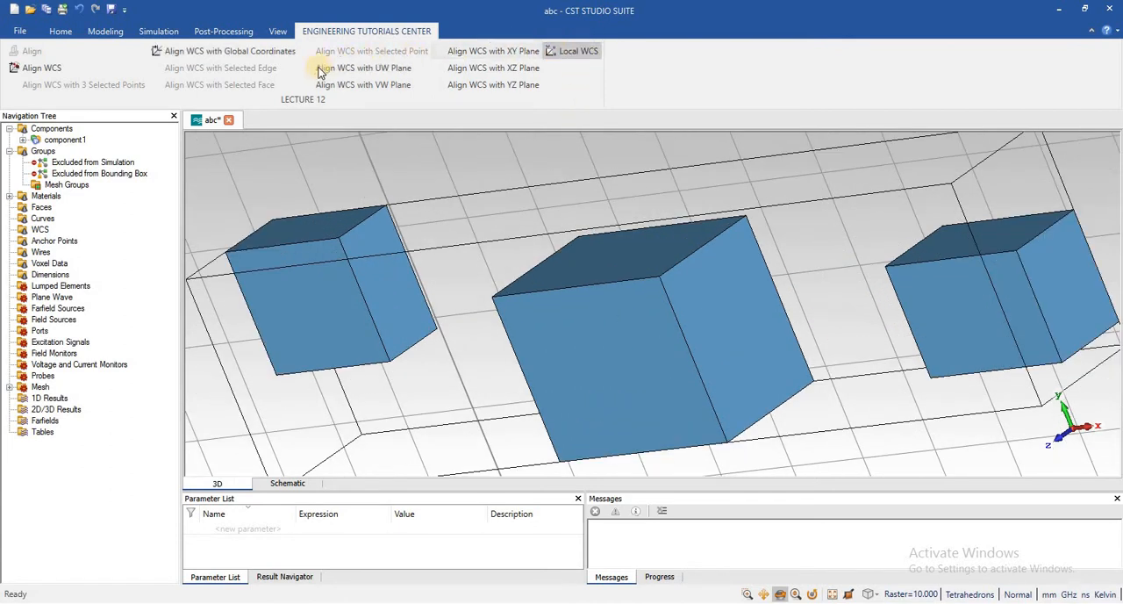
{"action": "left_click", "coordinate": [339, 70]}
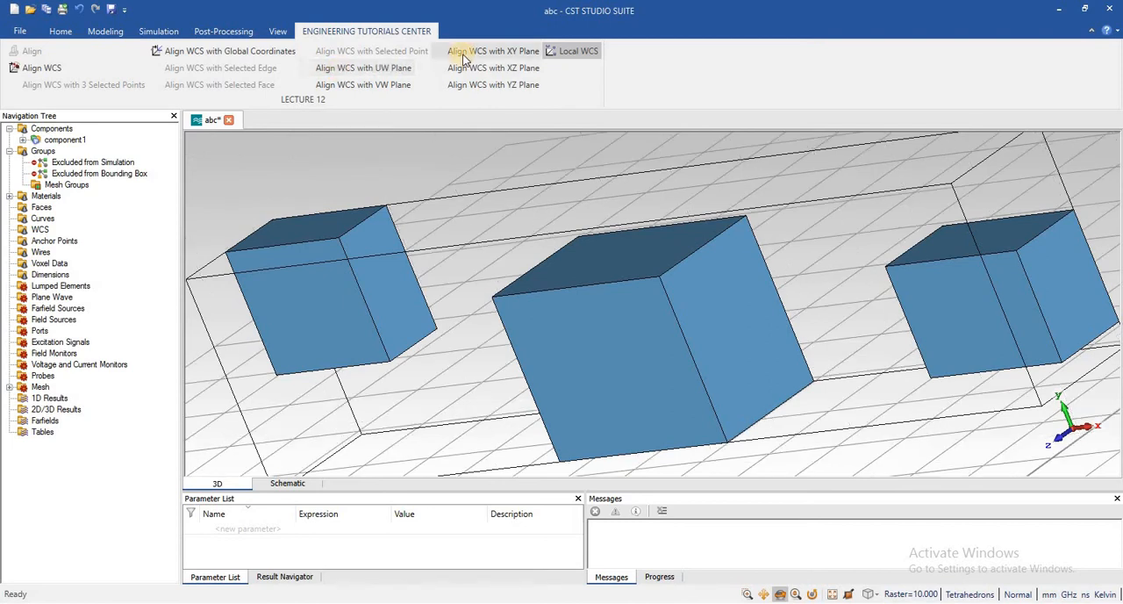
{"action": "left_click", "coordinate": [378, 70]}
Start aligning the WCS, try picking the front face of the middle brick, and clear the picks
{"action": "left_click", "coordinate": [70, 70]}
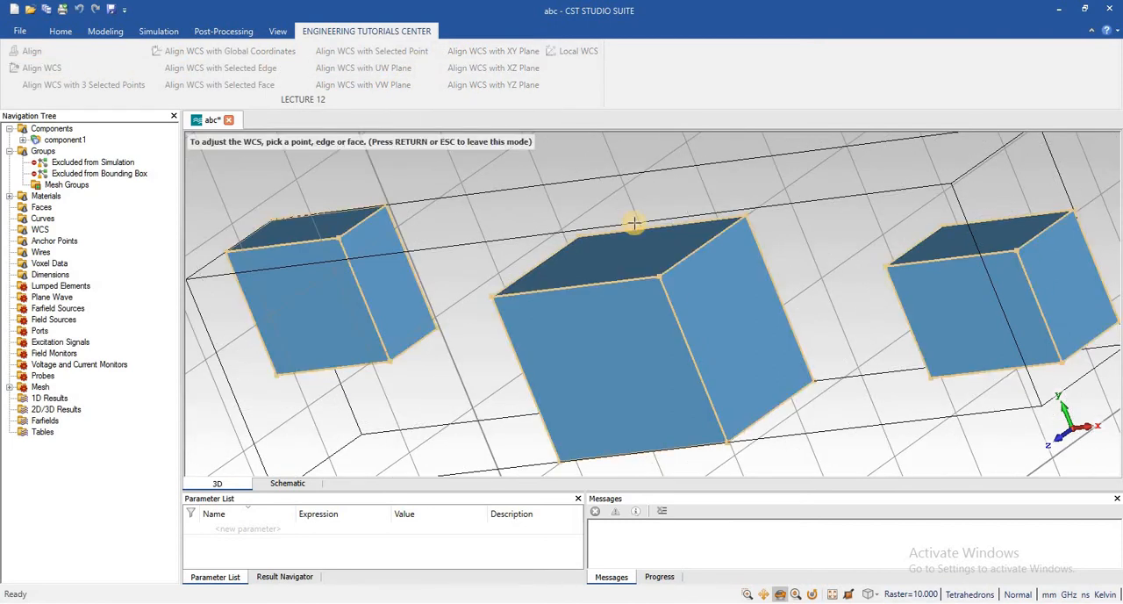
{"action": "left_click", "coordinate": [624, 336]}
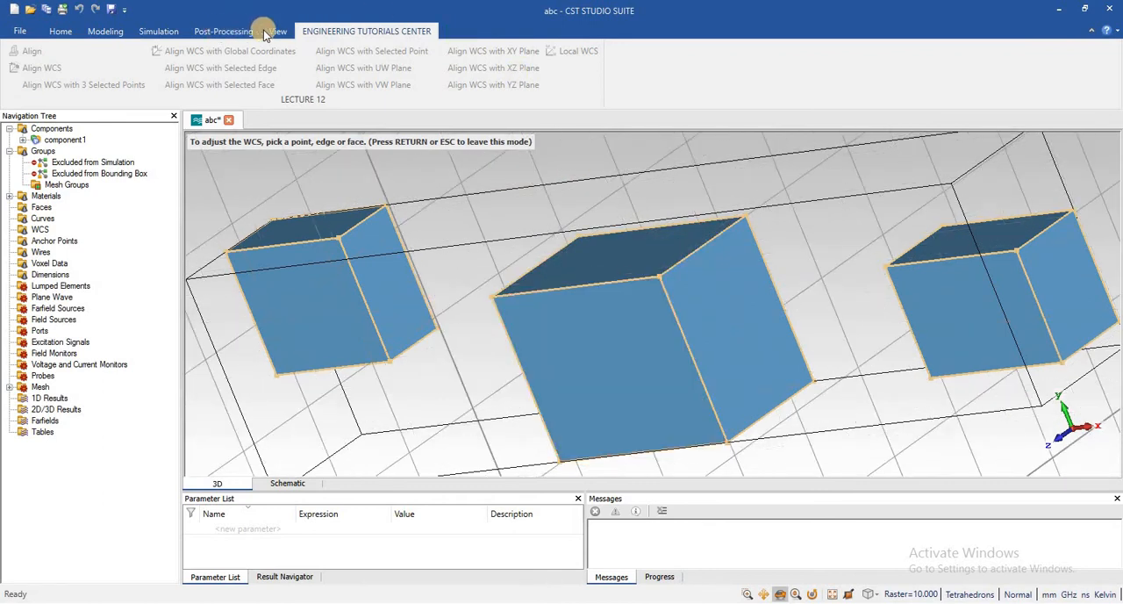
{"action": "left_click", "coordinate": [277, 31]}
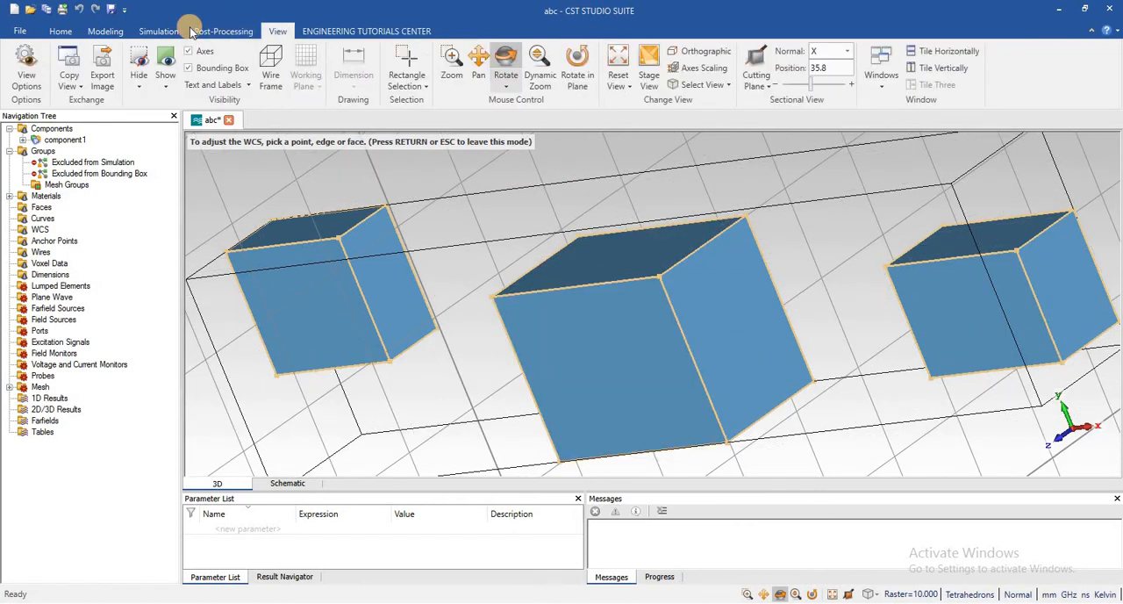
{"action": "left_click", "coordinate": [105, 30]}
{"action": "left_click", "coordinate": [550, 81]}
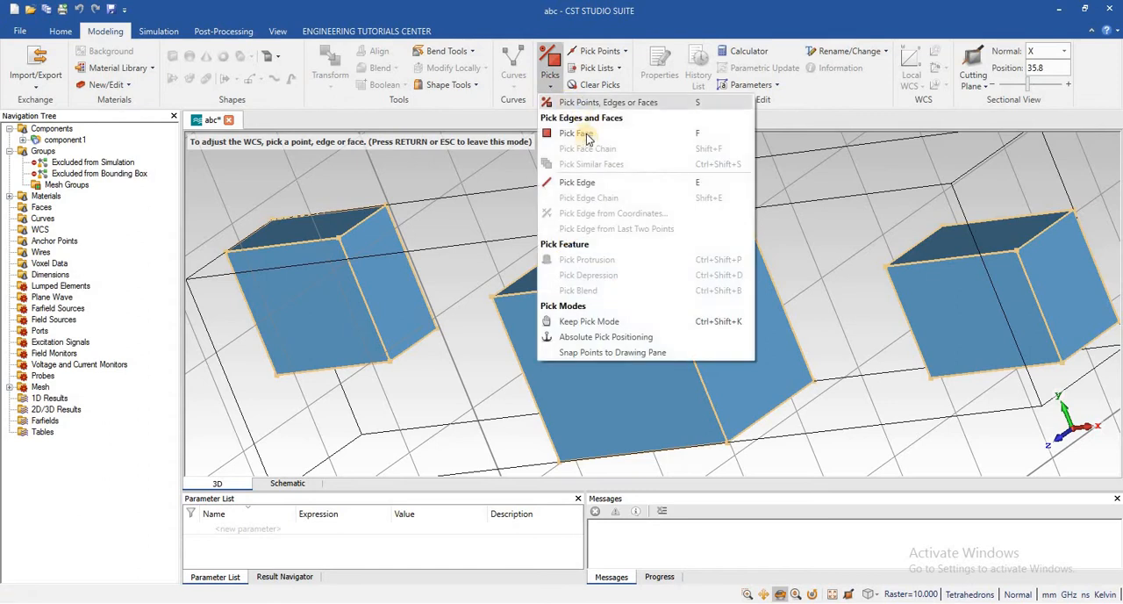
{"action": "left_click", "coordinate": [606, 321]}
{"action": "left_click", "coordinate": [671, 328]}
{"action": "left_click", "coordinate": [725, 319]}
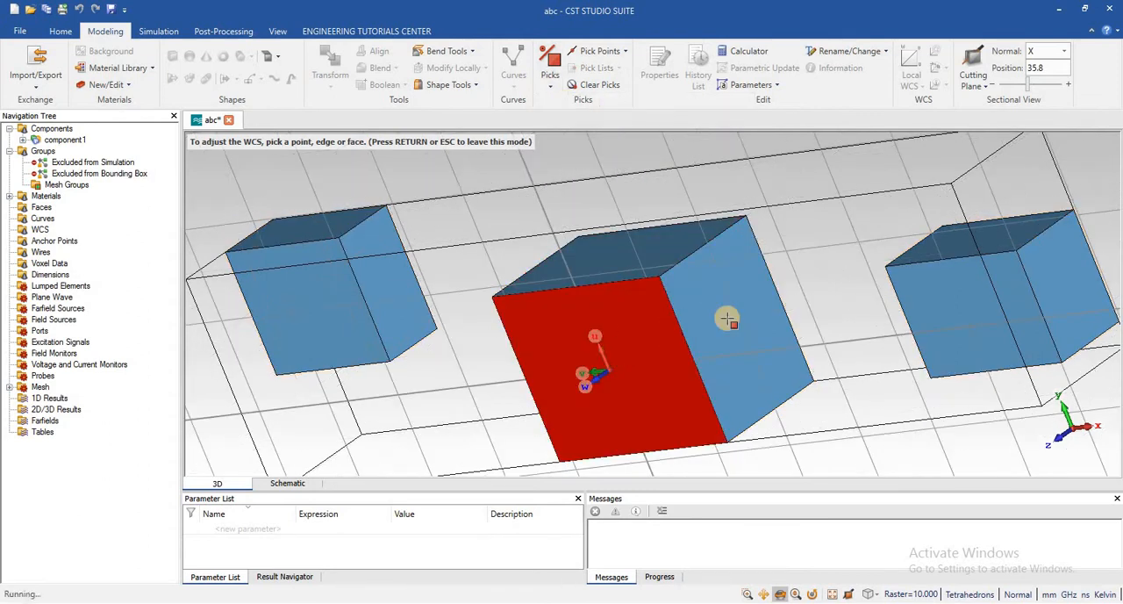
{"action": "left_click", "coordinate": [599, 85]}
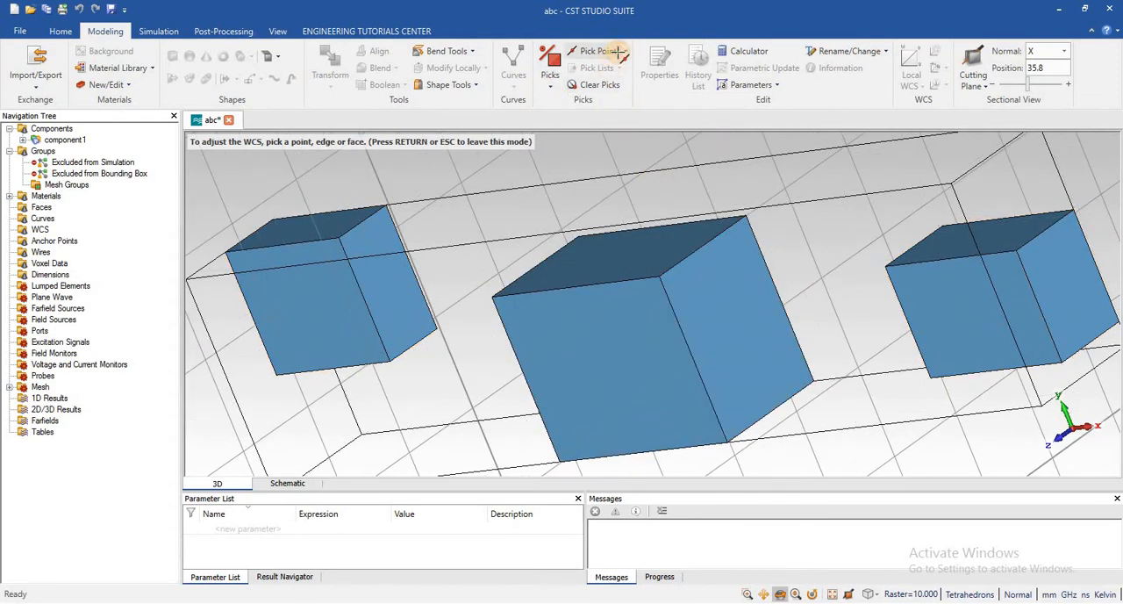
Align the WCS with the middle brick's upper corner shared by its front and side faces, picked as an end point
{"action": "left_click", "coordinate": [618, 52]}
{"action": "left_click", "coordinate": [625, 52]}
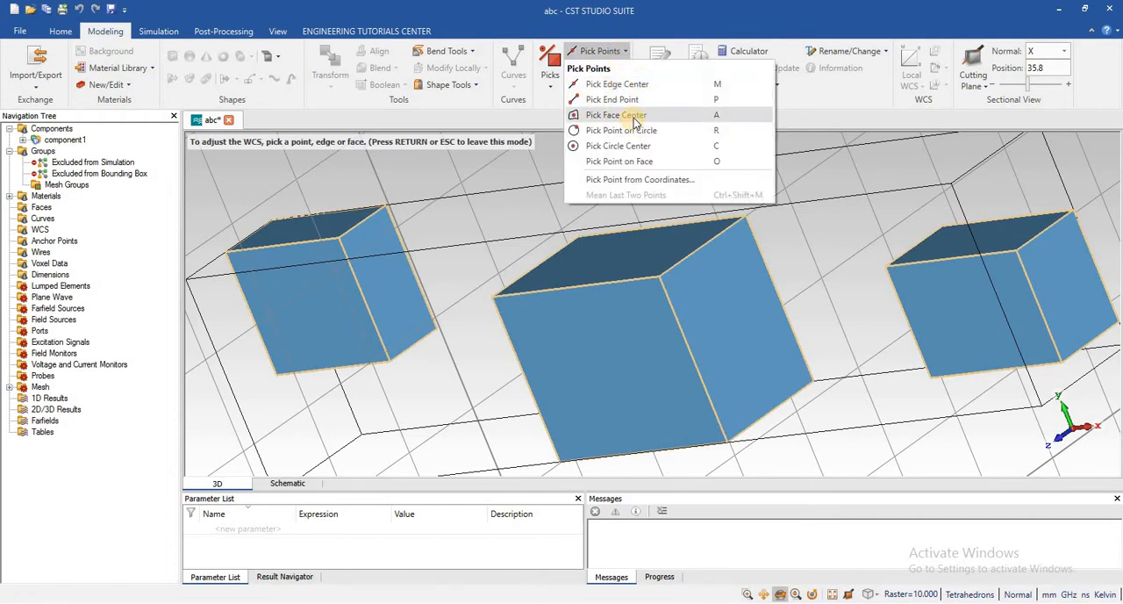
{"action": "left_click", "coordinate": [612, 100]}
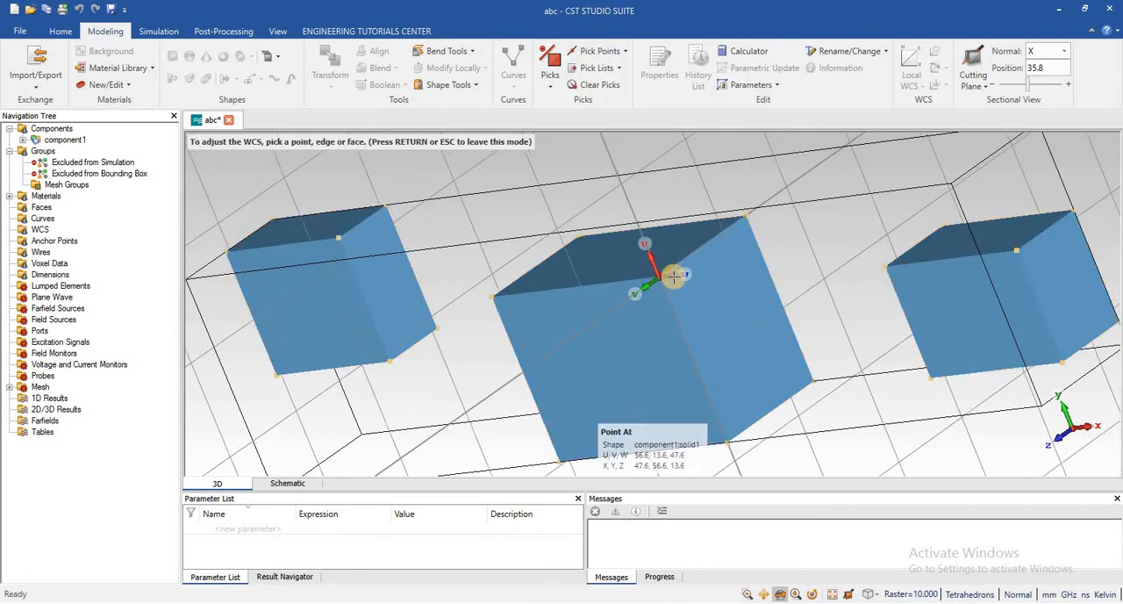
{"action": "left_click", "coordinate": [669, 277]}
{"action": "scroll", "coordinate": [668, 267], "scroll_direction": "down", "scroll_amount": 2}
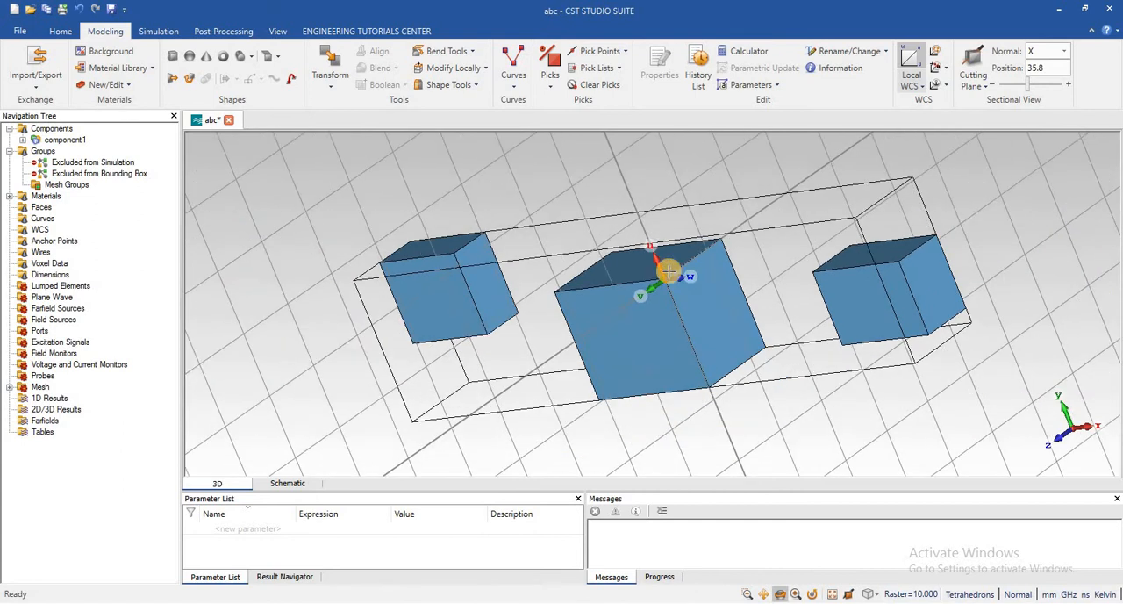
{"action": "scroll", "coordinate": [667, 265], "scroll_direction": "up", "scroll_amount": 4}
{"action": "scroll", "coordinate": [664, 259], "scroll_direction": "down", "scroll_amount": 2}
{"action": "scroll", "coordinate": [662, 257], "scroll_direction": "down", "scroll_amount": 2}
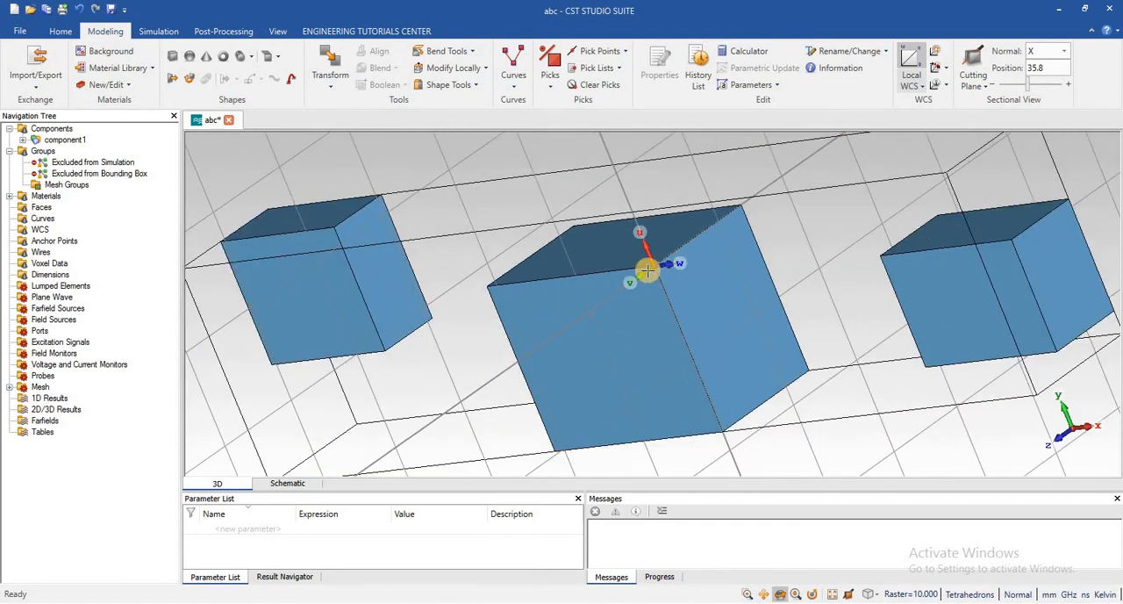
{"action": "scroll", "coordinate": [646, 270], "scroll_direction": "down", "scroll_amount": 3}
{"action": "scroll", "coordinate": [646, 271], "scroll_direction": "up", "scroll_amount": 5}
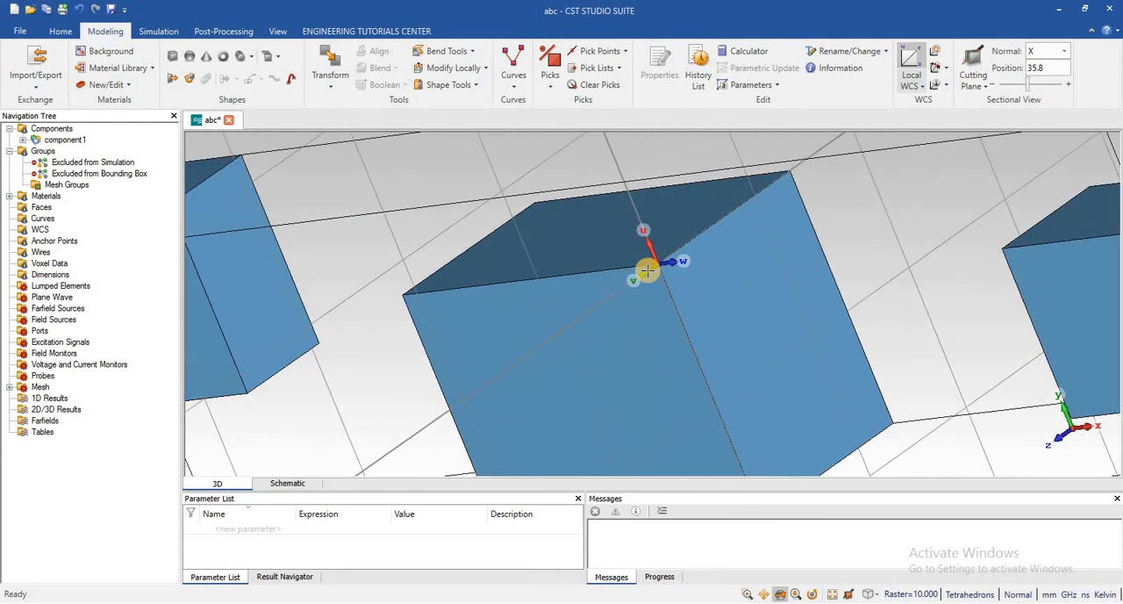
{"action": "scroll", "coordinate": [647, 270], "scroll_direction": "down", "scroll_amount": 3}
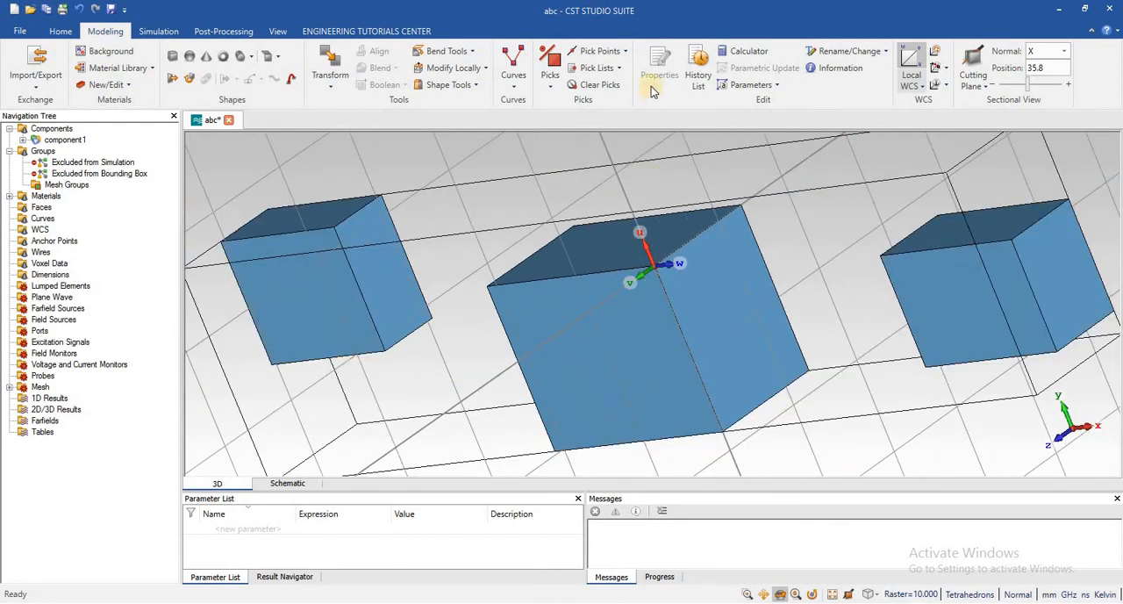
Pick the center of the edge between the middle brick's upper and side faces, and align the WCS with the selected point
{"action": "left_click", "coordinate": [625, 54]}
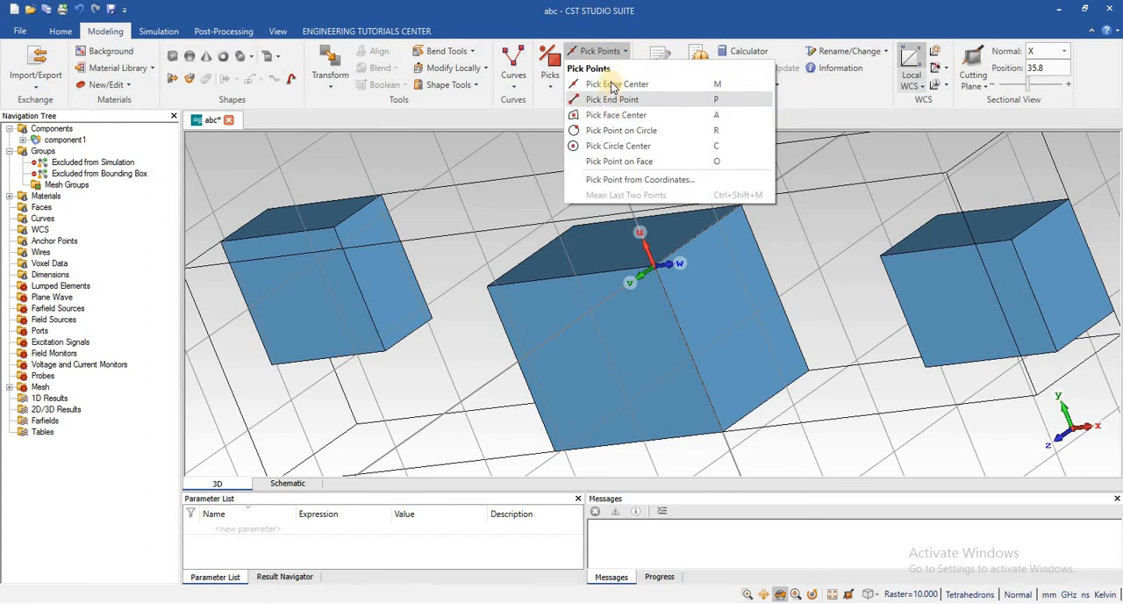
{"action": "left_click", "coordinate": [605, 83]}
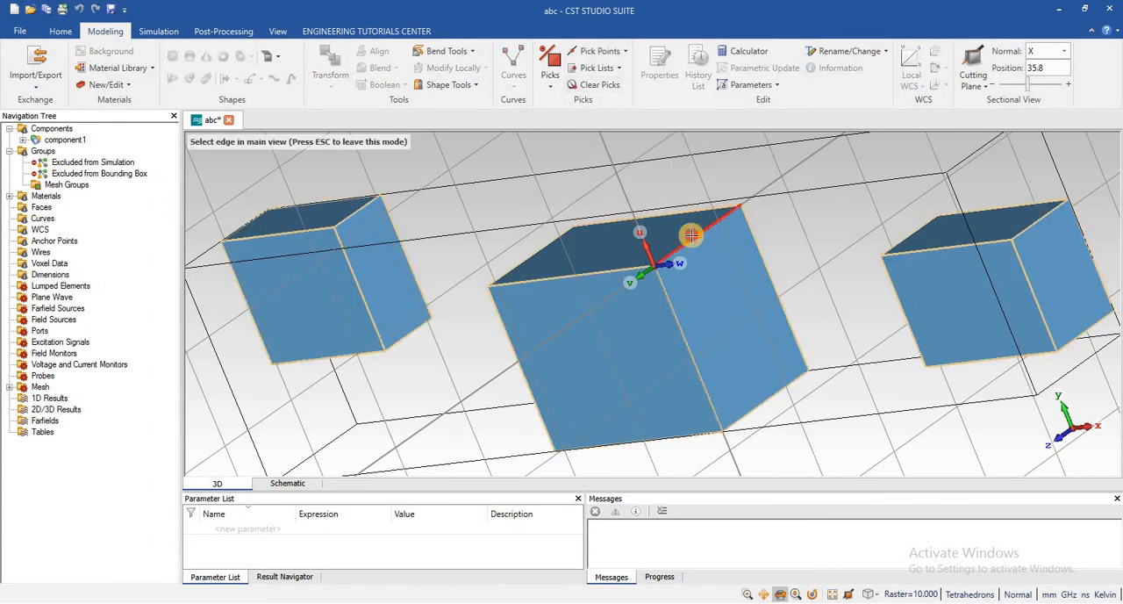
{"action": "left_click", "coordinate": [693, 234]}
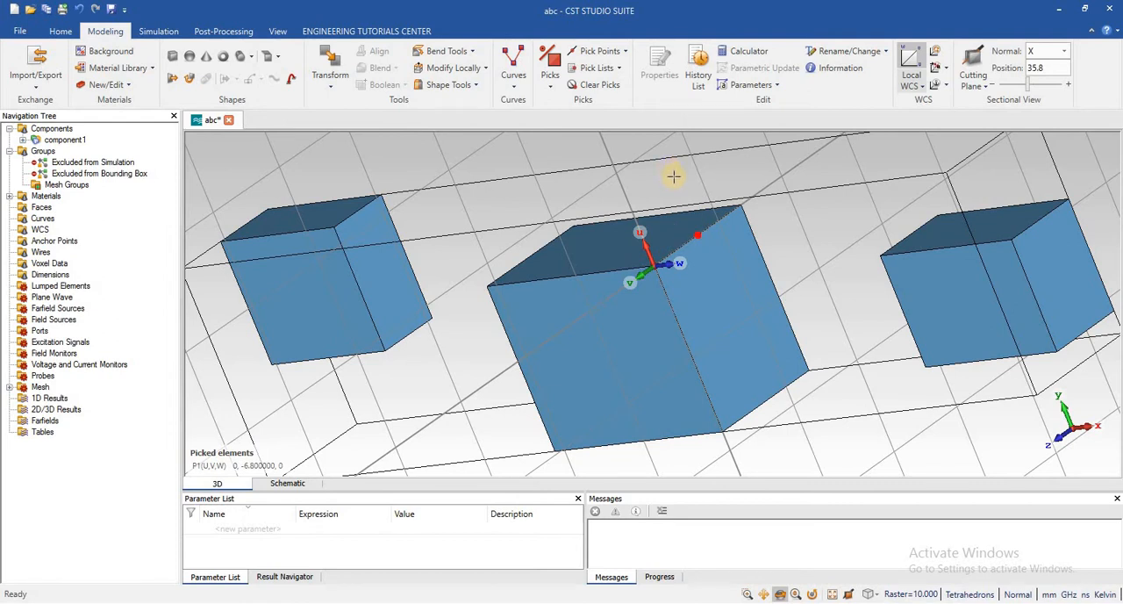
{"action": "left_click", "coordinate": [336, 29]}
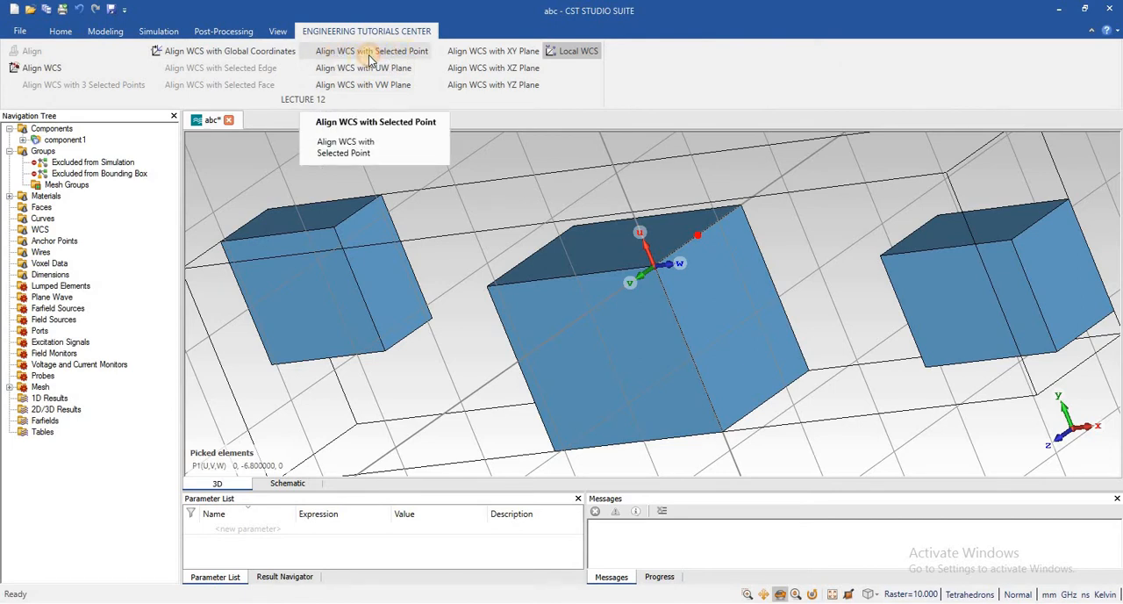
{"action": "left_click", "coordinate": [370, 59]}
{"action": "scroll", "coordinate": [711, 228], "scroll_direction": "down", "scroll_amount": 3}
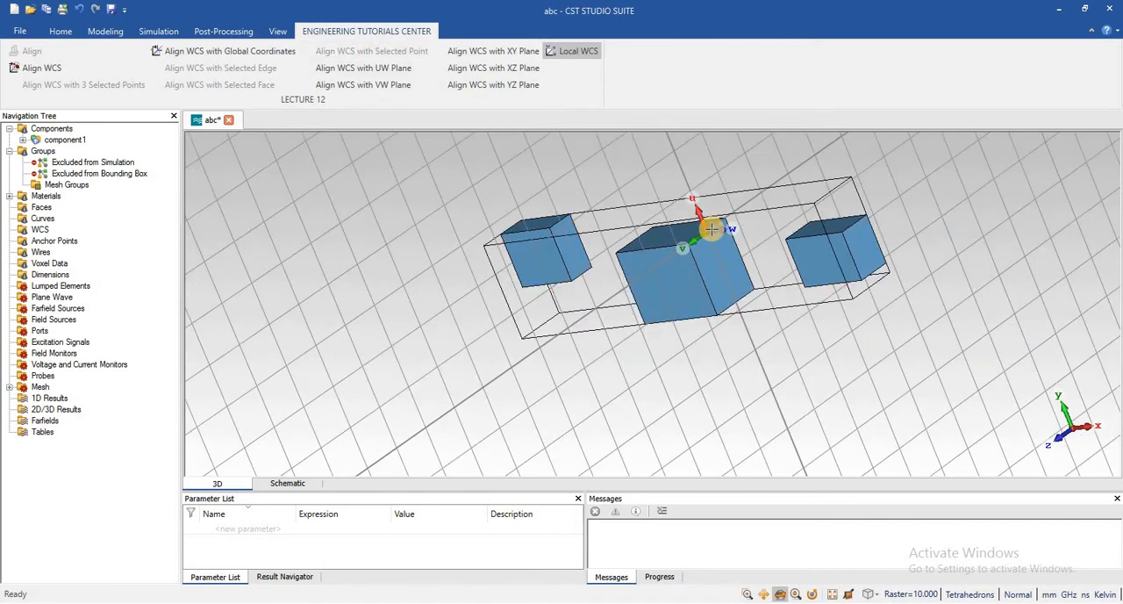
{"action": "scroll", "coordinate": [710, 228], "scroll_direction": "up", "scroll_amount": 5}
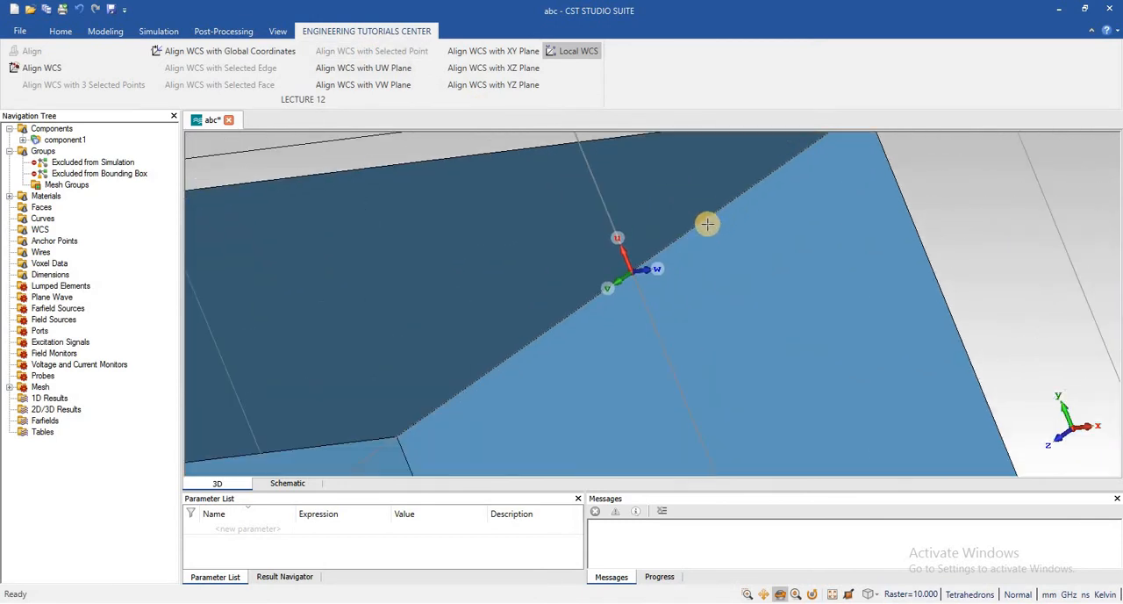
{"action": "scroll", "coordinate": [708, 223], "scroll_direction": "down", "scroll_amount": 5}
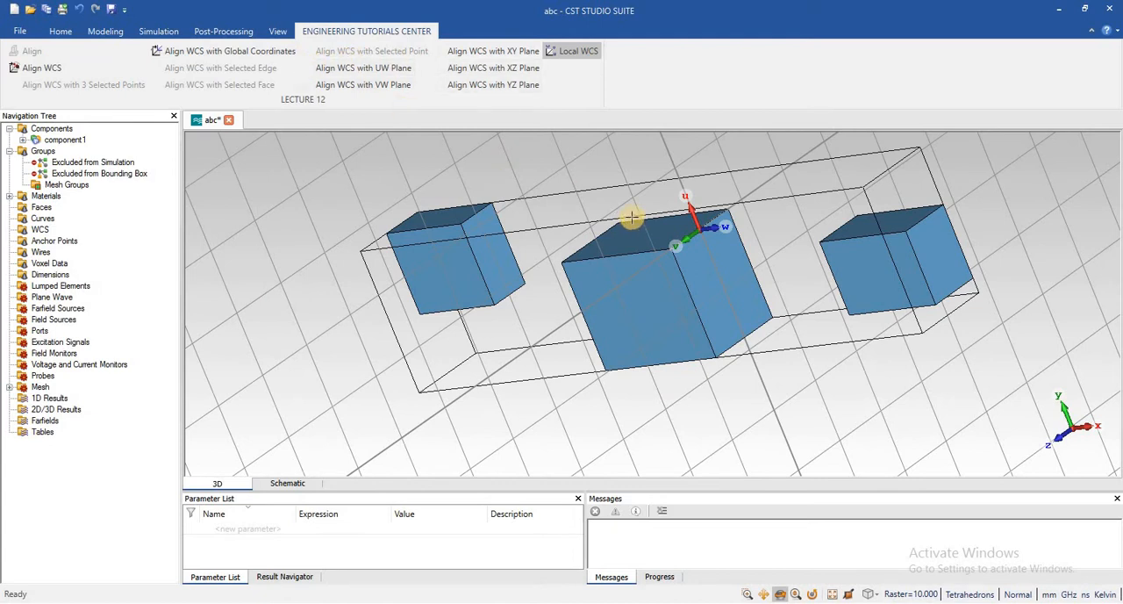
{"action": "scroll", "coordinate": [630, 216], "scroll_direction": "up", "scroll_amount": 3}
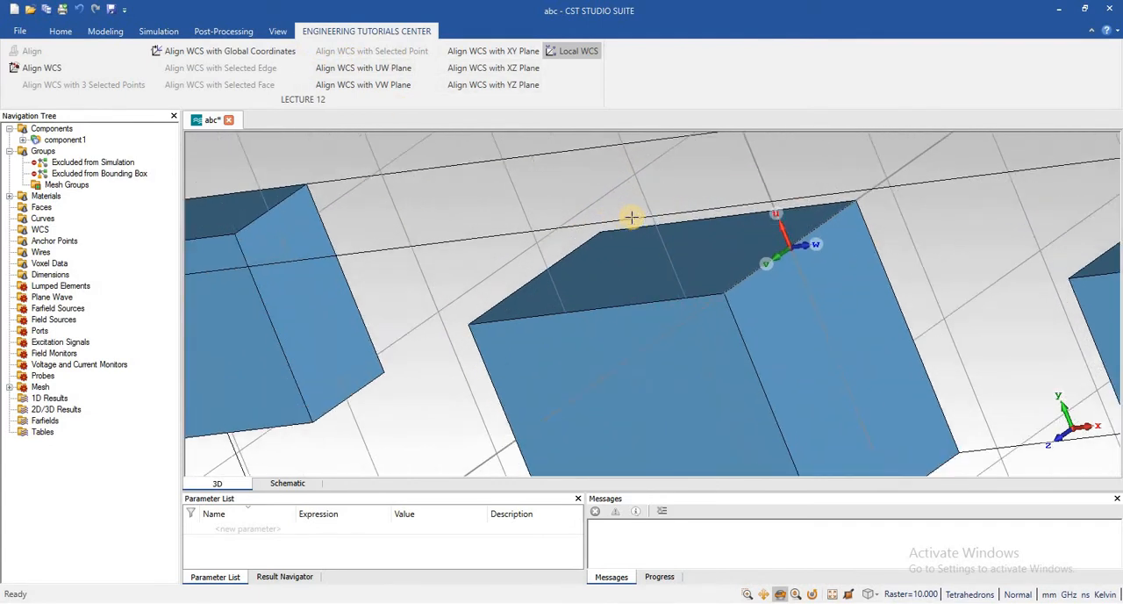
{"action": "scroll", "coordinate": [631, 216], "scroll_direction": "down", "scroll_amount": 3}
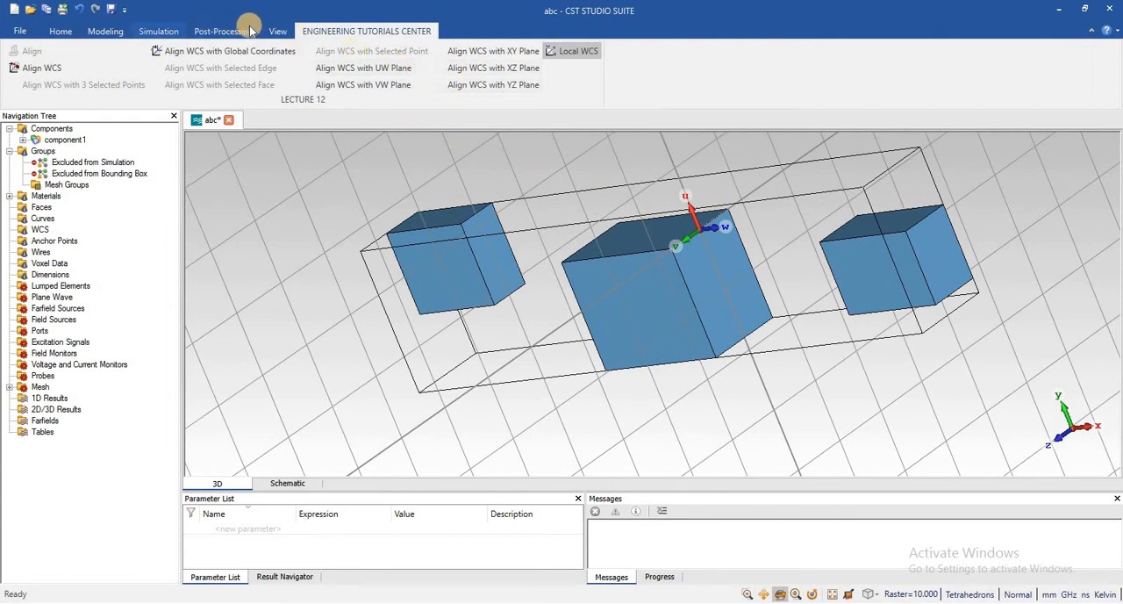
Align the local WCS at the middle brick's upper side edge with the XZ plane
{"action": "left_click", "coordinate": [278, 31]}
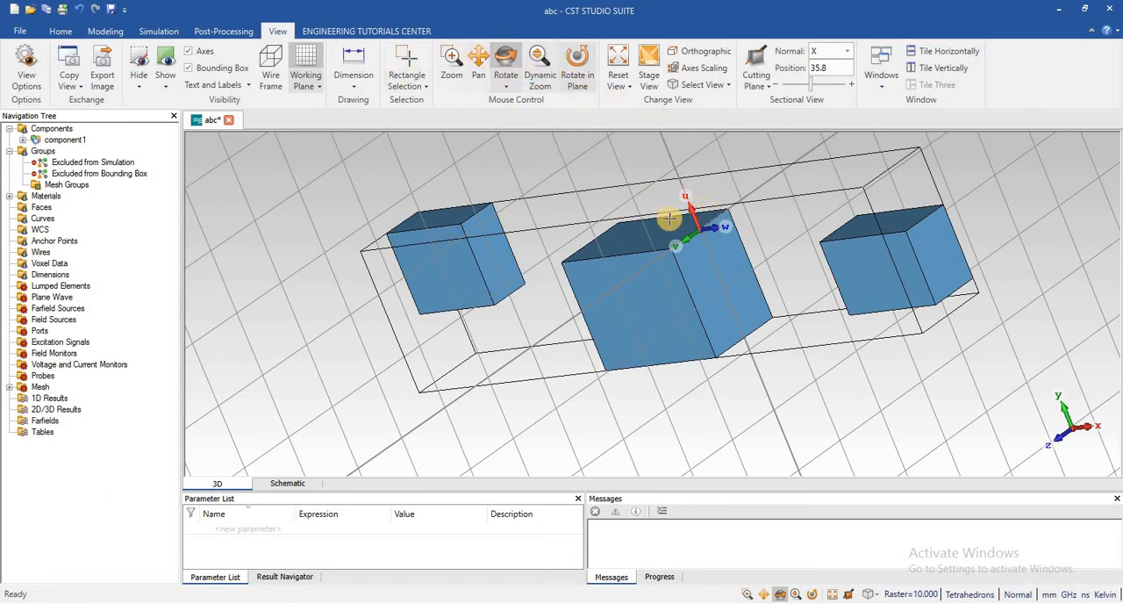
{"action": "left_click_drag", "start_coordinate": [674, 252], "coordinate": [780, 301]}
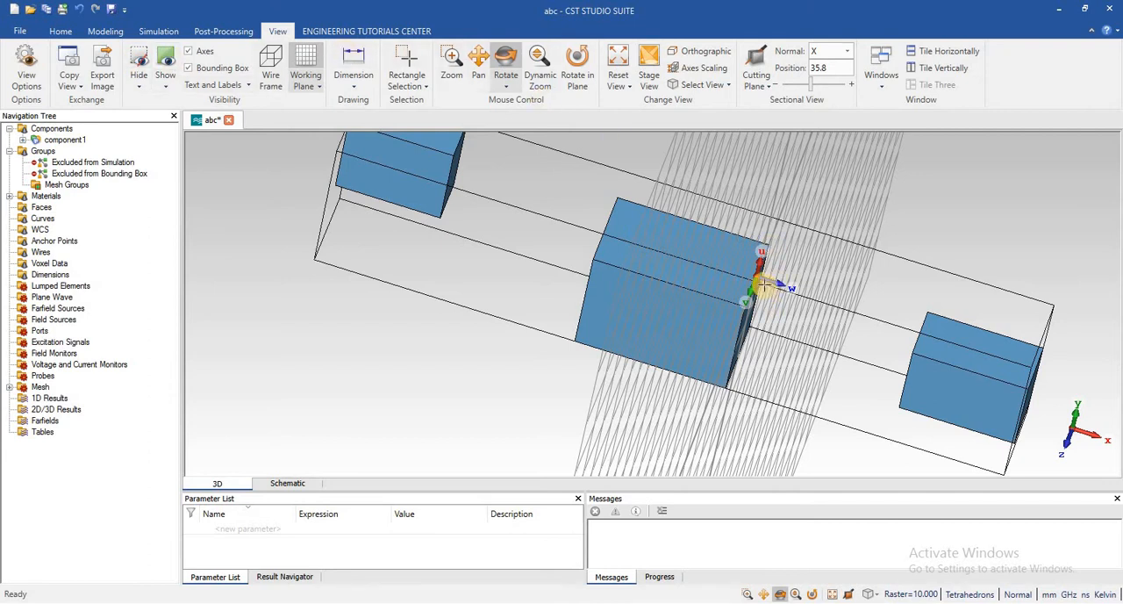
{"action": "left_click_drag", "start_coordinate": [677, 273], "coordinate": [716, 156]}
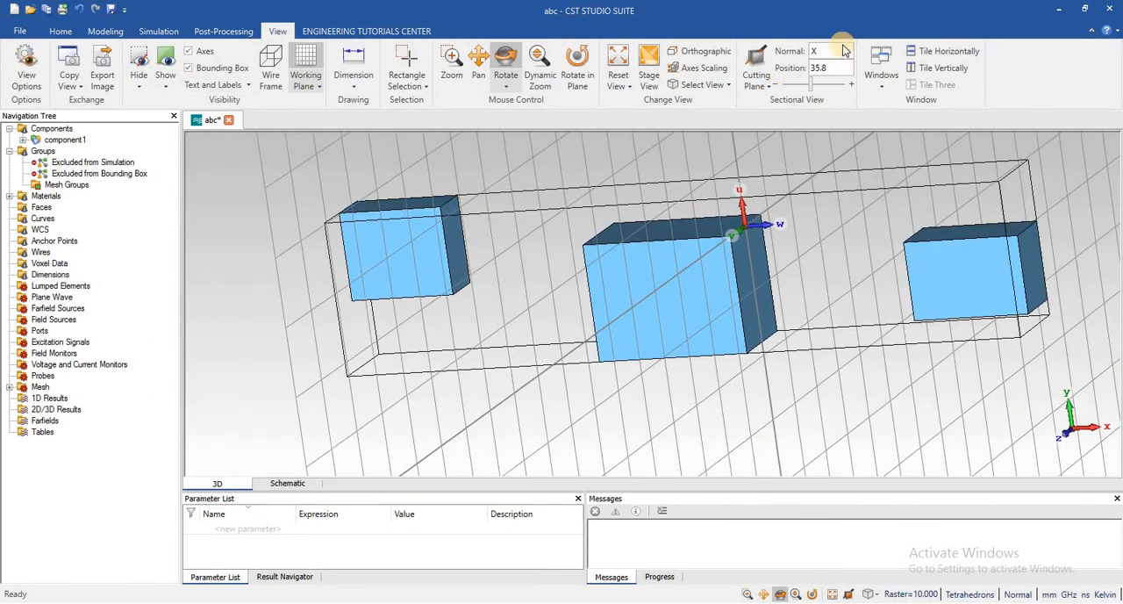
{"action": "left_click", "coordinate": [342, 33]}
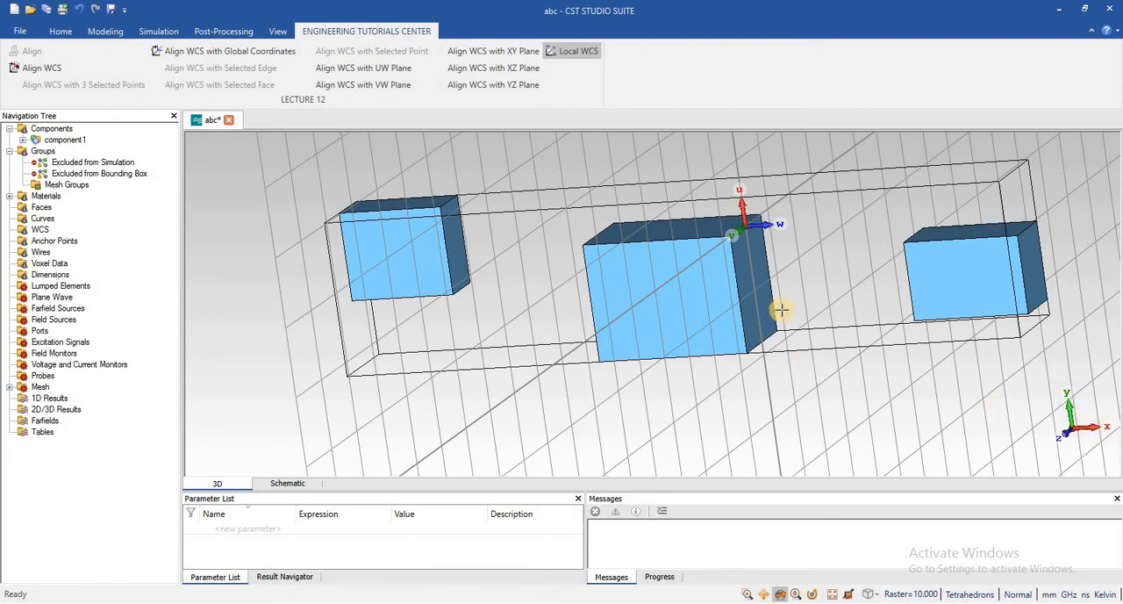
{"action": "left_click", "coordinate": [498, 74]}
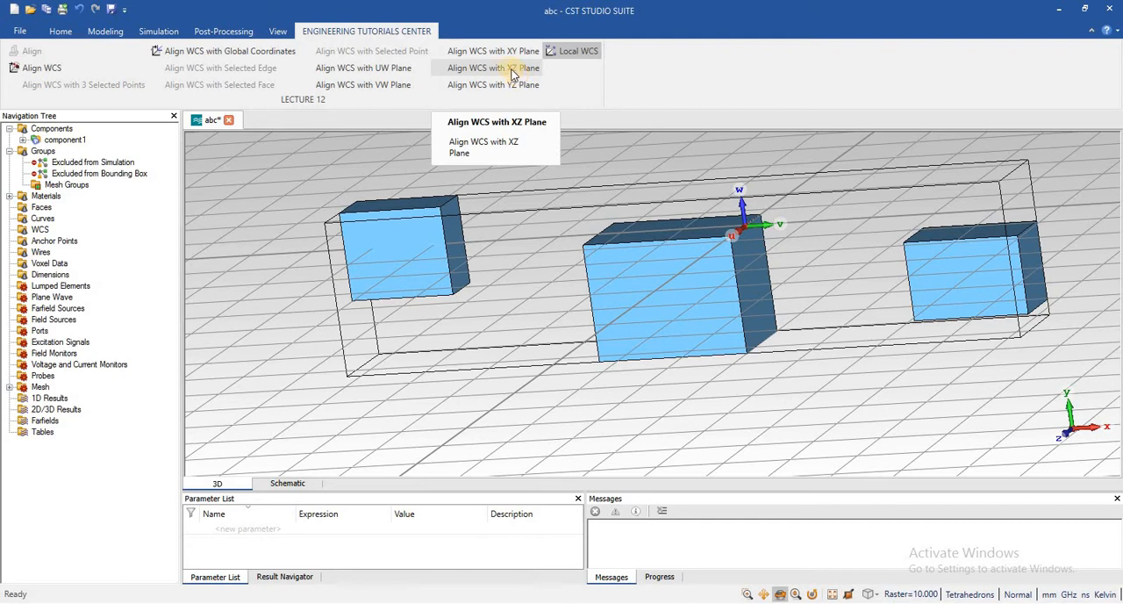
Align the local WCS with the XY plane, and switch it to the YZ plane
{"action": "left_click", "coordinate": [475, 49]}
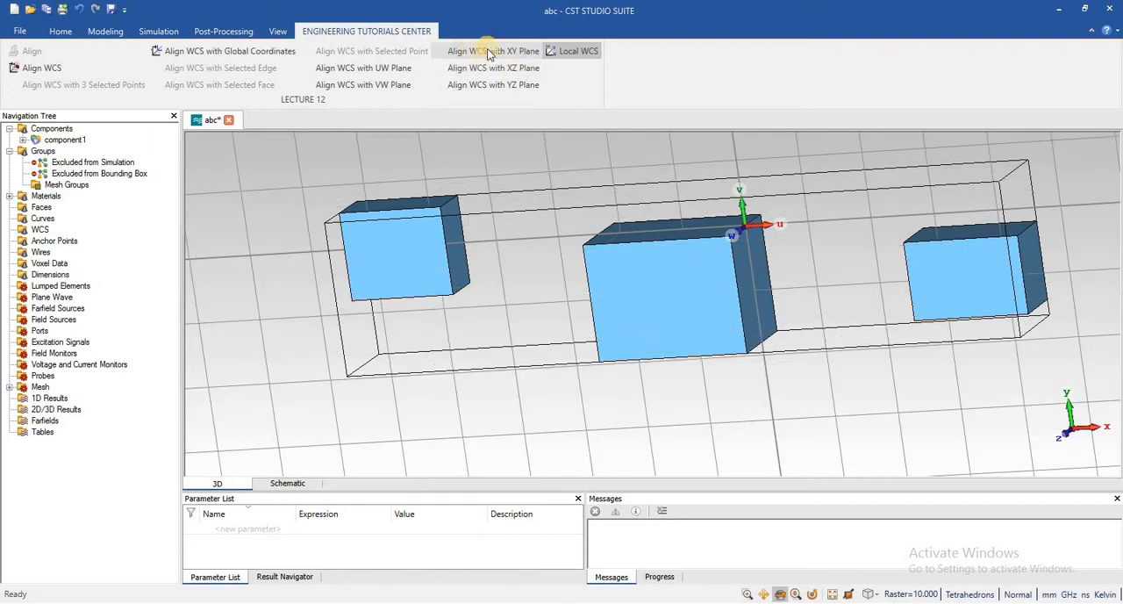
{"action": "left_click", "coordinate": [518, 81]}
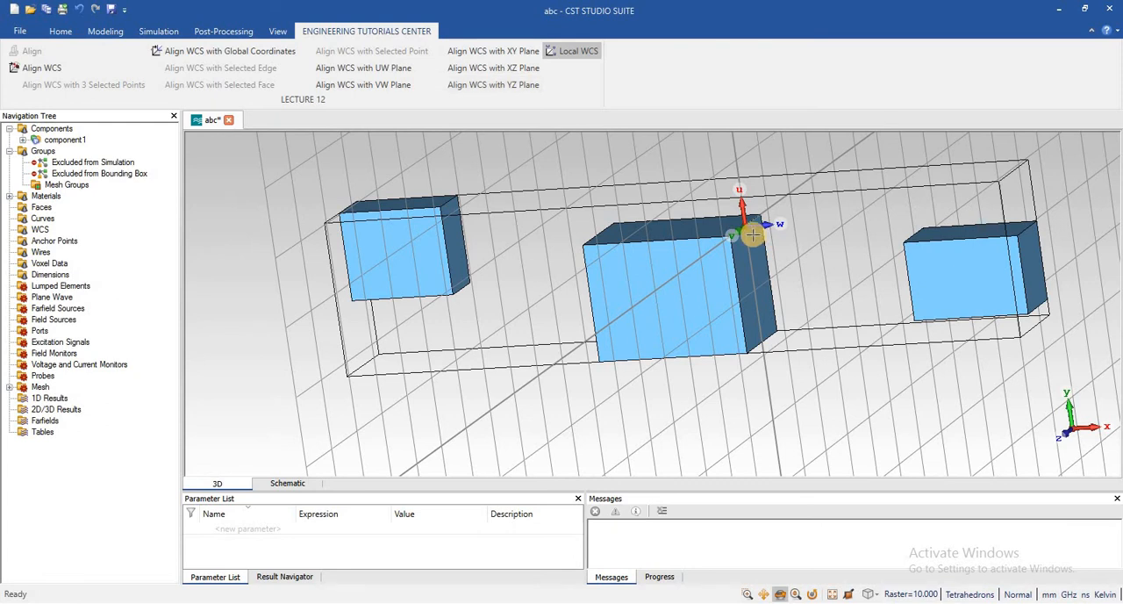
{"action": "scroll", "coordinate": [753, 234], "scroll_direction": "down", "scroll_amount": 2}
{"action": "scroll", "coordinate": [753, 234], "scroll_direction": "up", "scroll_amount": 2}
{"action": "scroll", "coordinate": [749, 234], "scroll_direction": "up", "scroll_amount": 2}
{"action": "scroll", "coordinate": [748, 234], "scroll_direction": "down", "scroll_amount": 2}
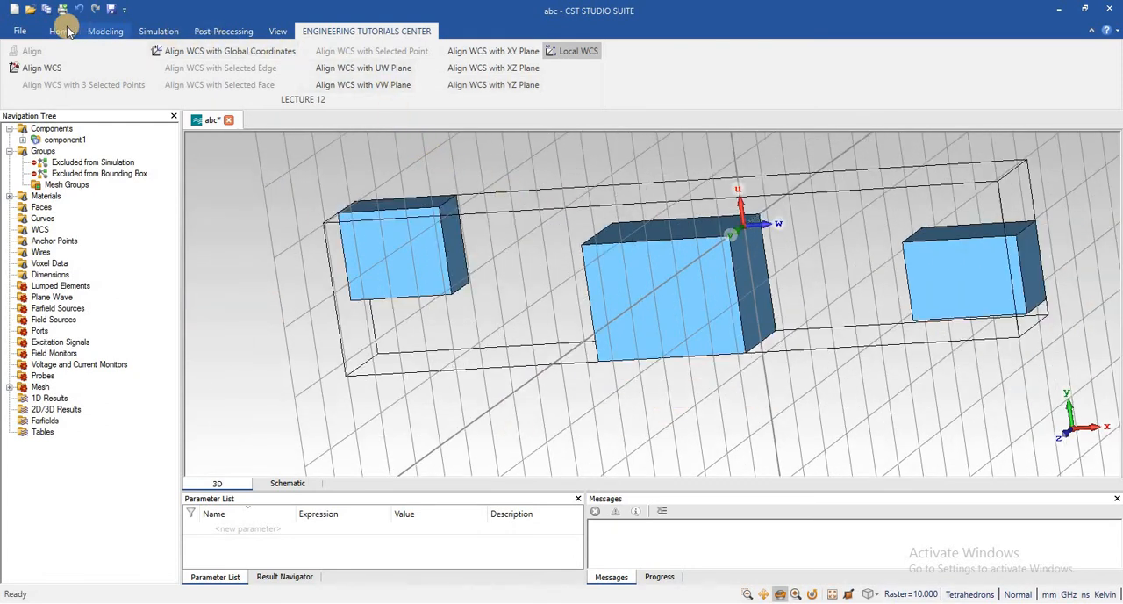
Open the Local Coordinate System Properties and examine the distance to the global origin and the axis angles
{"action": "left_click", "coordinate": [98, 31]}
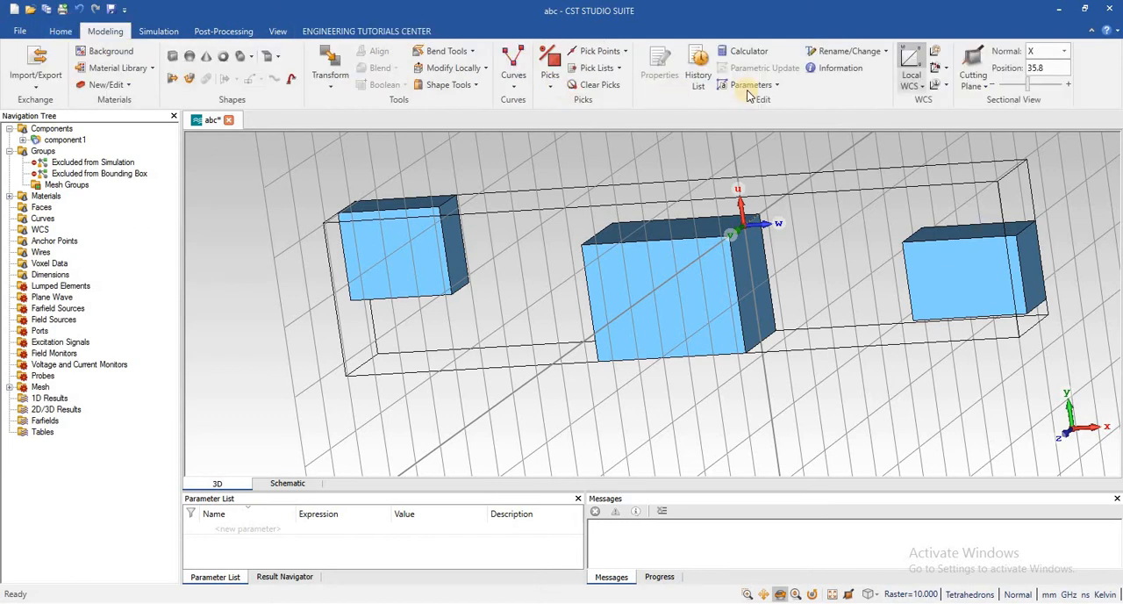
{"action": "left_click", "coordinate": [949, 68]}
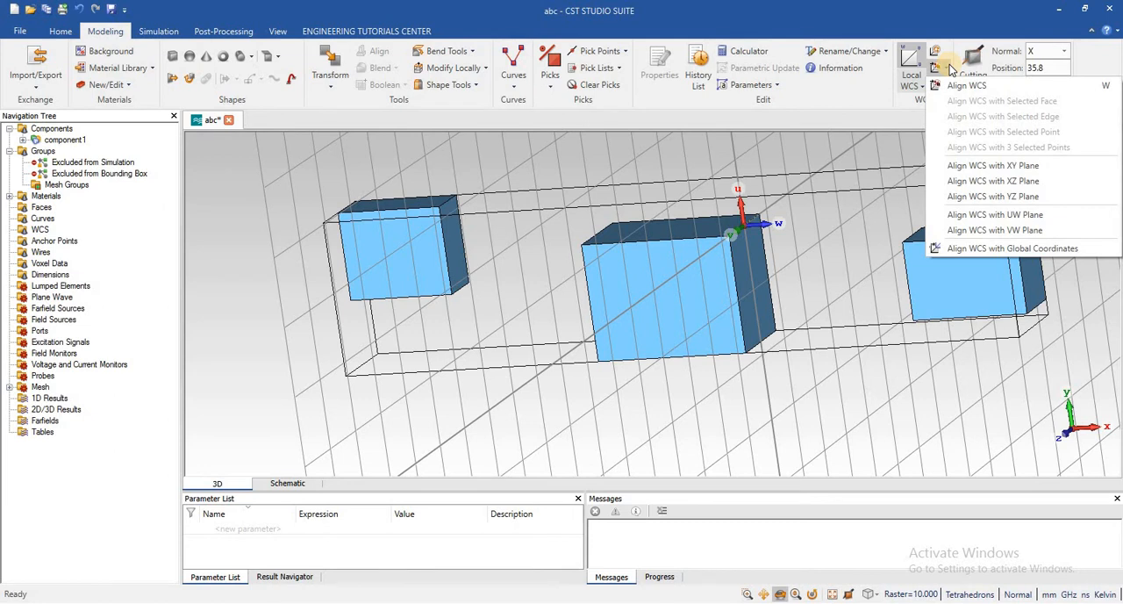
{"action": "left_click", "coordinate": [948, 69]}
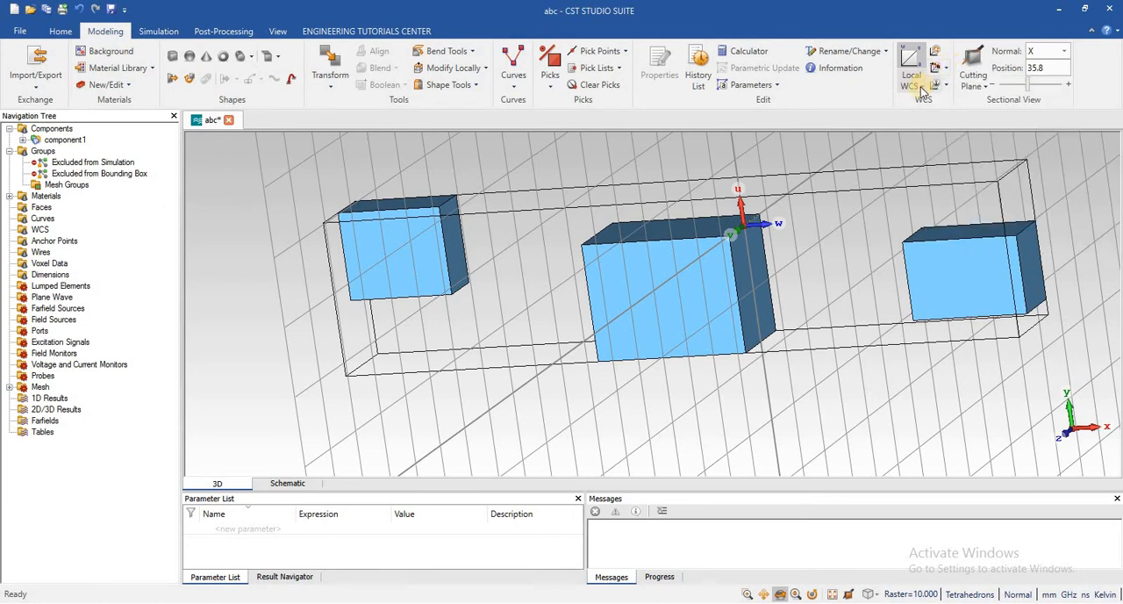
{"action": "left_click", "coordinate": [921, 87]}
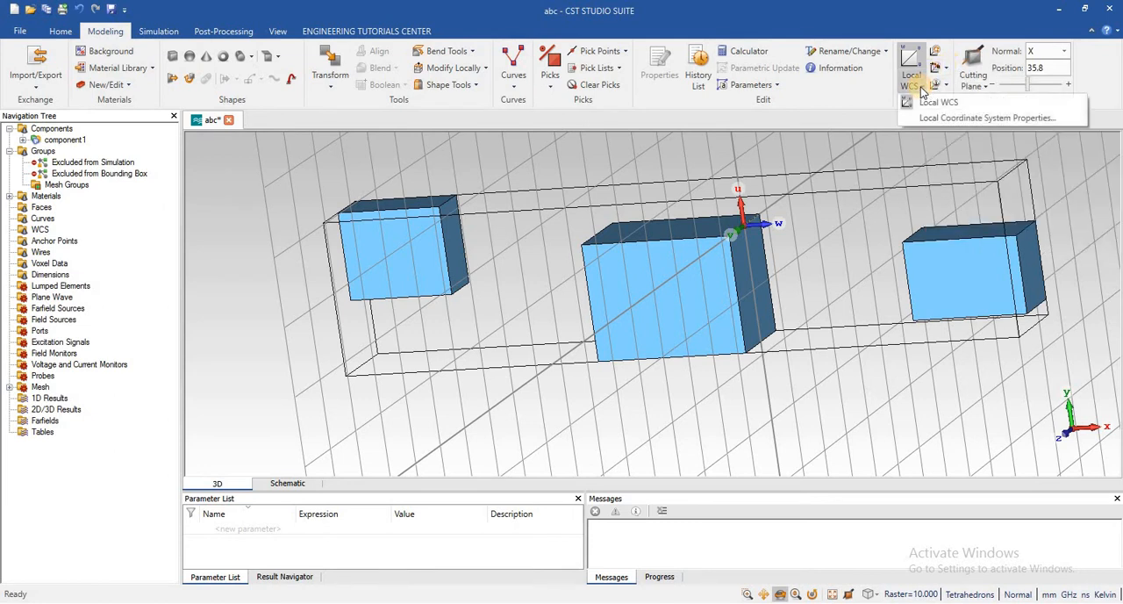
{"action": "left_click", "coordinate": [982, 119]}
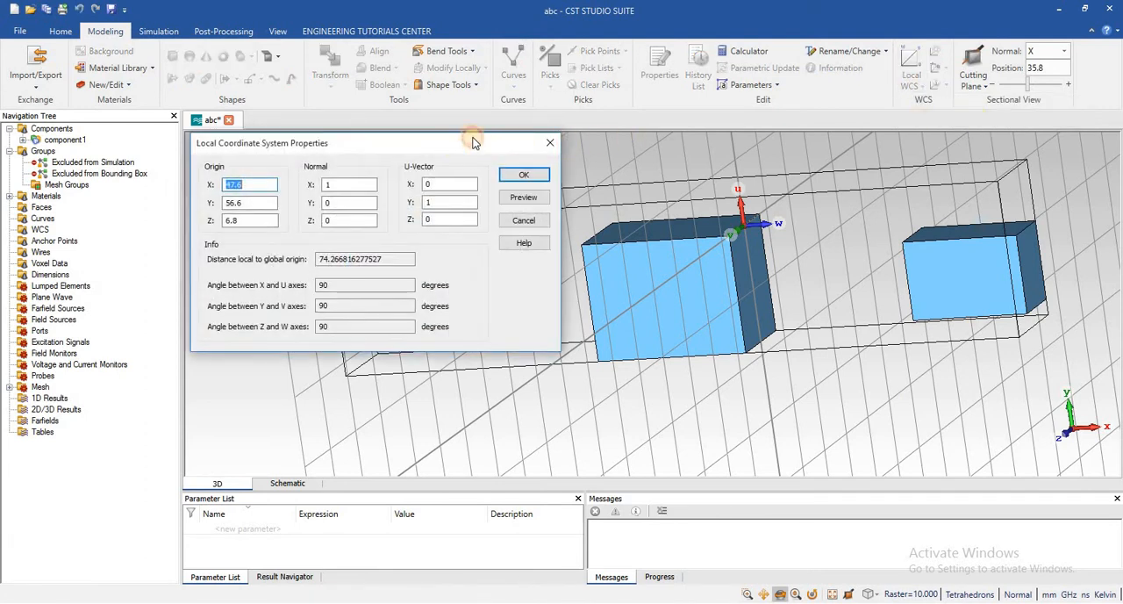
{"action": "left_click_drag", "start_coordinate": [474, 142], "coordinate": [494, 132]}
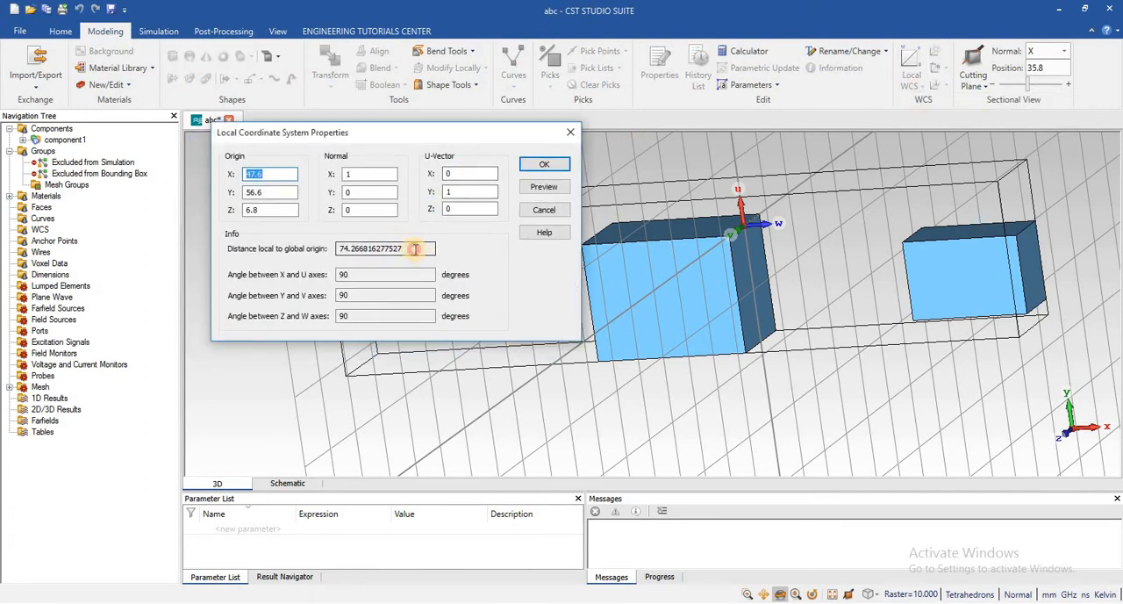
{"action": "left_click", "coordinate": [411, 248]}
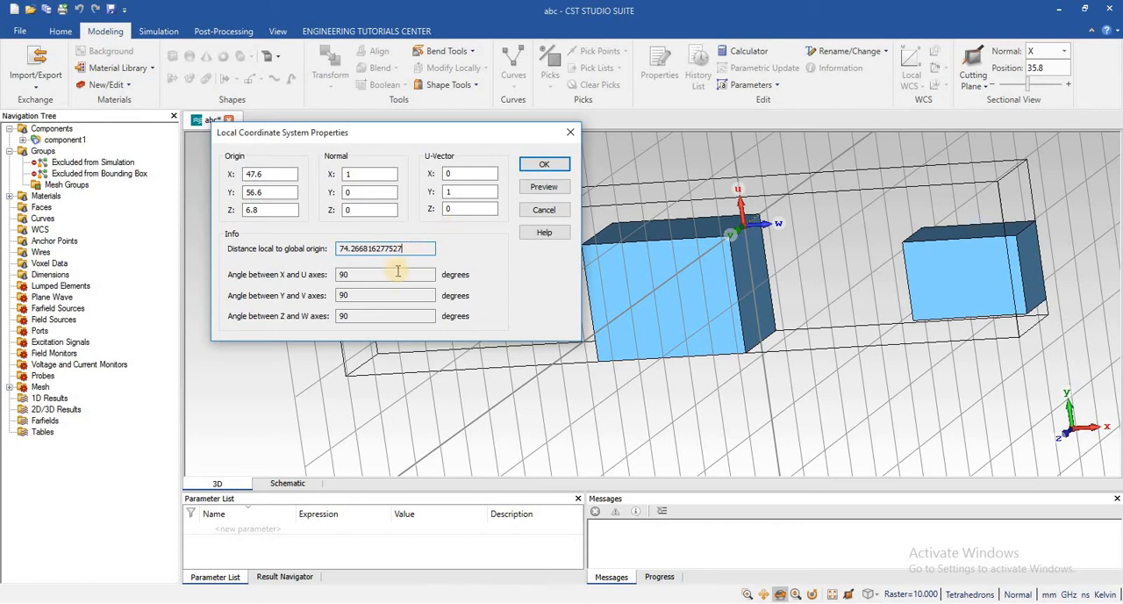
{"action": "left_click", "coordinate": [380, 314]}
Re-enter 1 for the normal's X component, and review the U-vector, the origin and the angles between local and global axes
{"action": "left_click", "coordinate": [371, 176]}
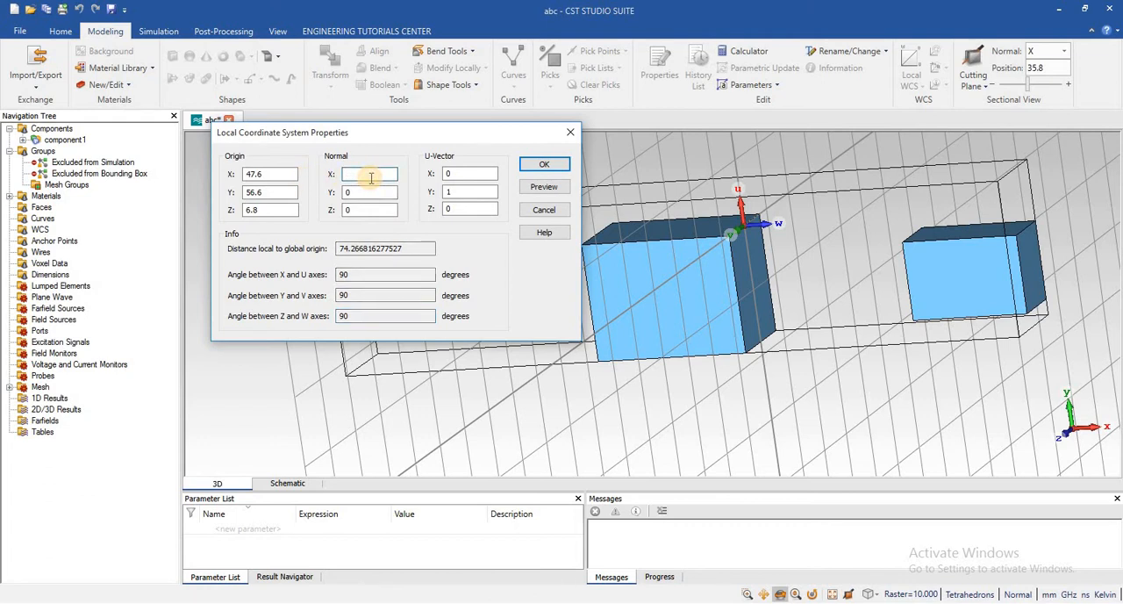
{"action": "type", "text": "1"}
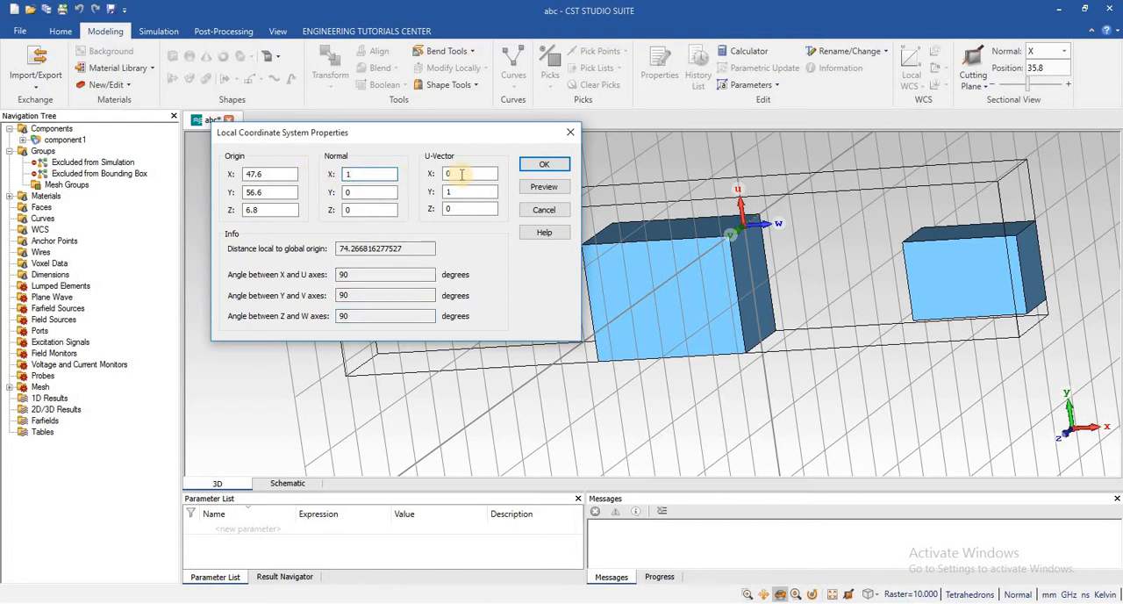
{"action": "left_click", "coordinate": [461, 174]}
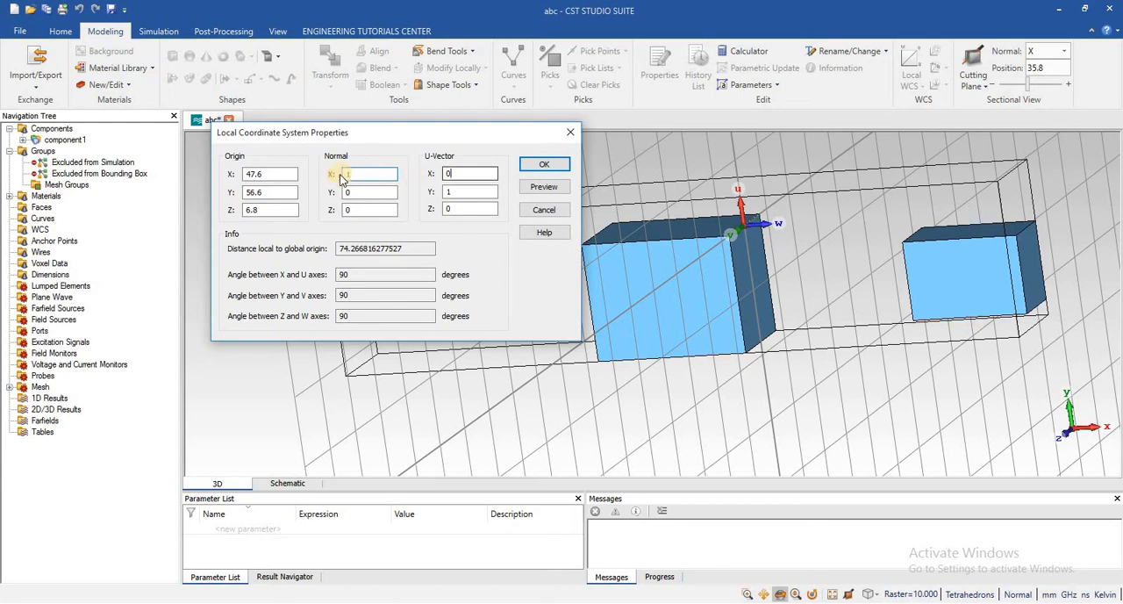
{"action": "left_click", "coordinate": [284, 174]}
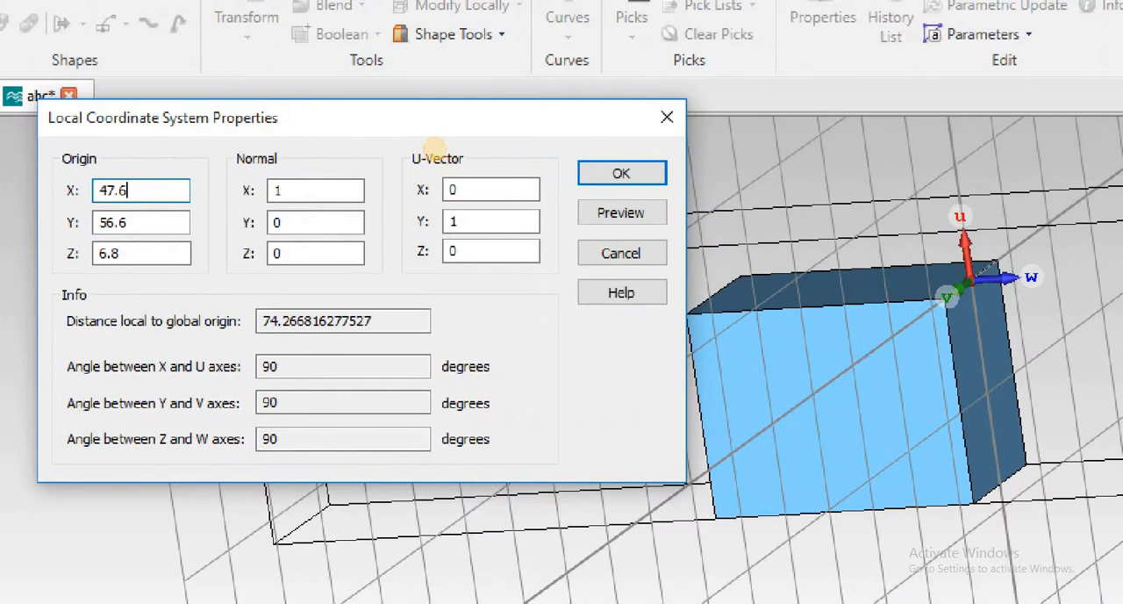
{"action": "mouse_move", "coordinate": [387, 145]}
{"action": "left_mouse_down"}
{"action": "mouse_move", "coordinate": [383, 171]}
{"action": "mouse_move", "coordinate": [554, 308]}
{"action": "mouse_move", "coordinate": [597, 281]}
{"action": "left_mouse_up"}
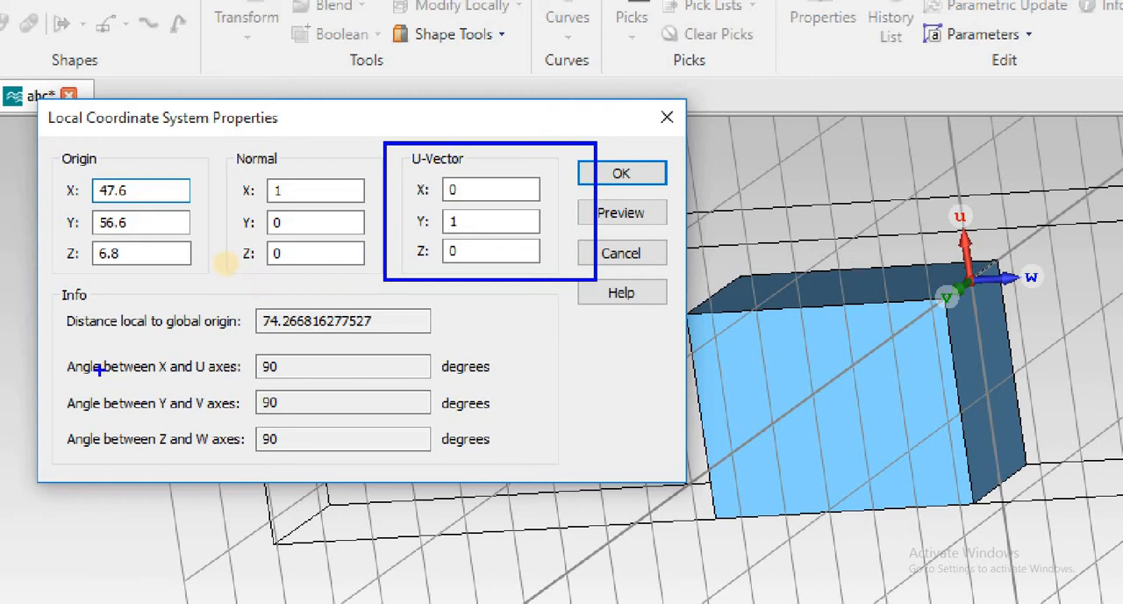
{"action": "mouse_move", "coordinate": [61, 349]}
{"action": "left_mouse_down"}
{"action": "mouse_move", "coordinate": [87, 395]}
{"action": "mouse_move", "coordinate": [367, 405]}
{"action": "mouse_move", "coordinate": [469, 383]}
{"action": "left_mouse_up"}
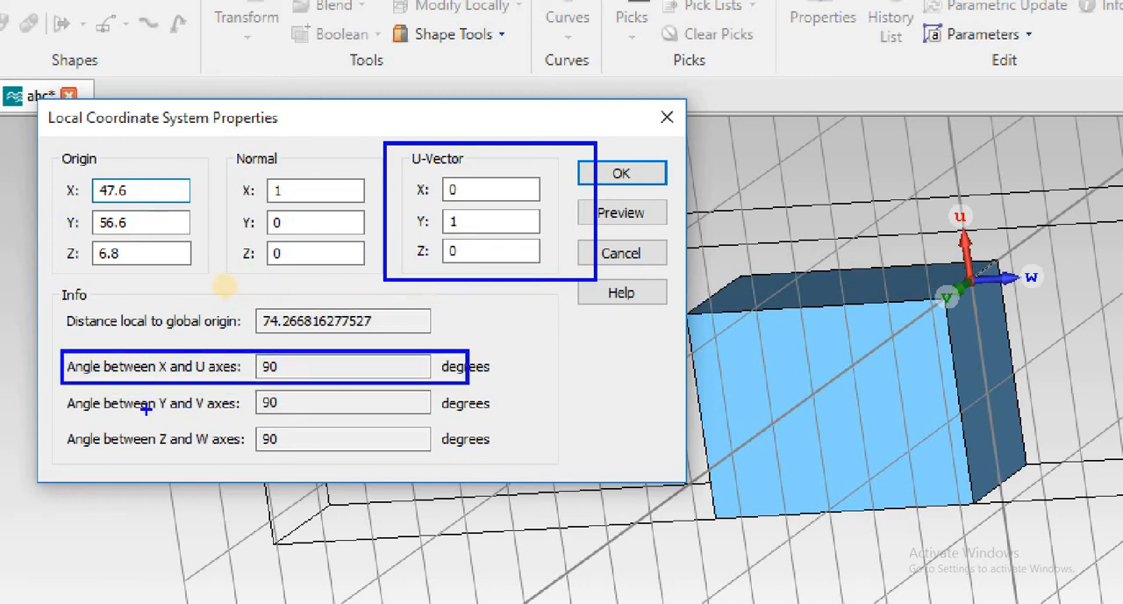
{"action": "mouse_move", "coordinate": [62, 383]}
{"action": "left_mouse_down"}
{"action": "mouse_move", "coordinate": [158, 421]}
{"action": "mouse_move", "coordinate": [59, 385]}
{"action": "left_mouse_up"}
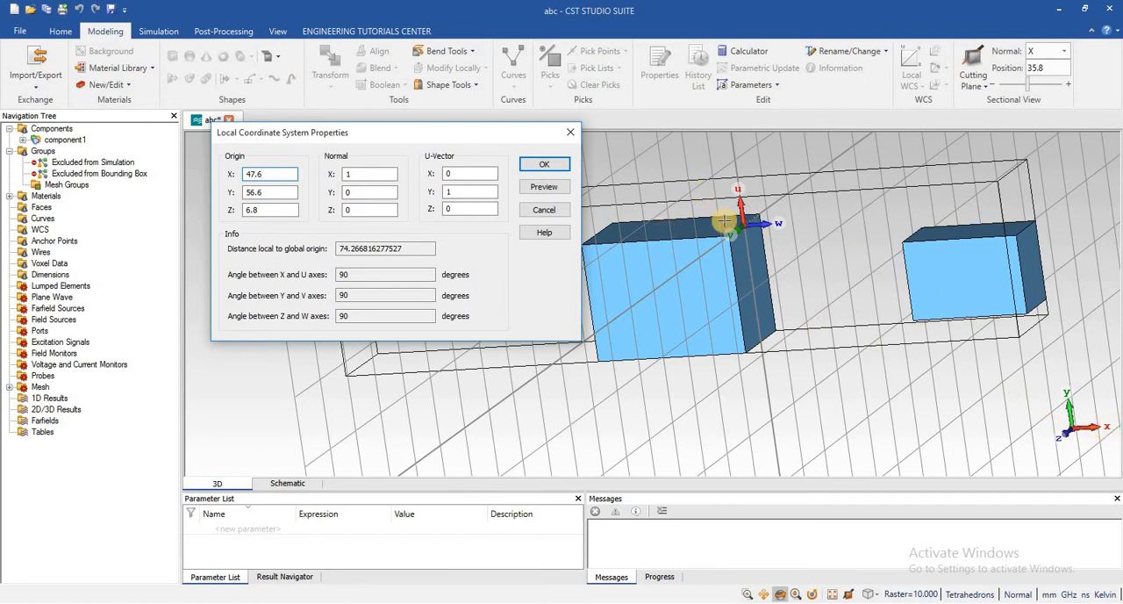
{"action": "double_click", "coordinate": [359, 273]}
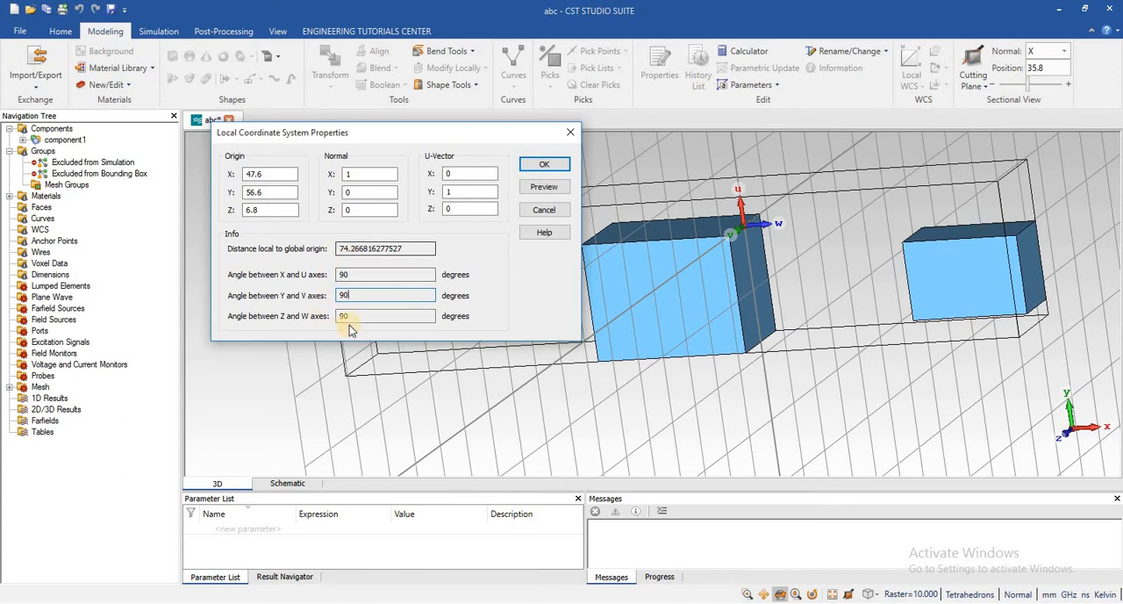
Set the U-vector's X component to 3 and preview the WCS, accepting its orthonormalization
{"action": "left_click", "coordinate": [460, 173]}
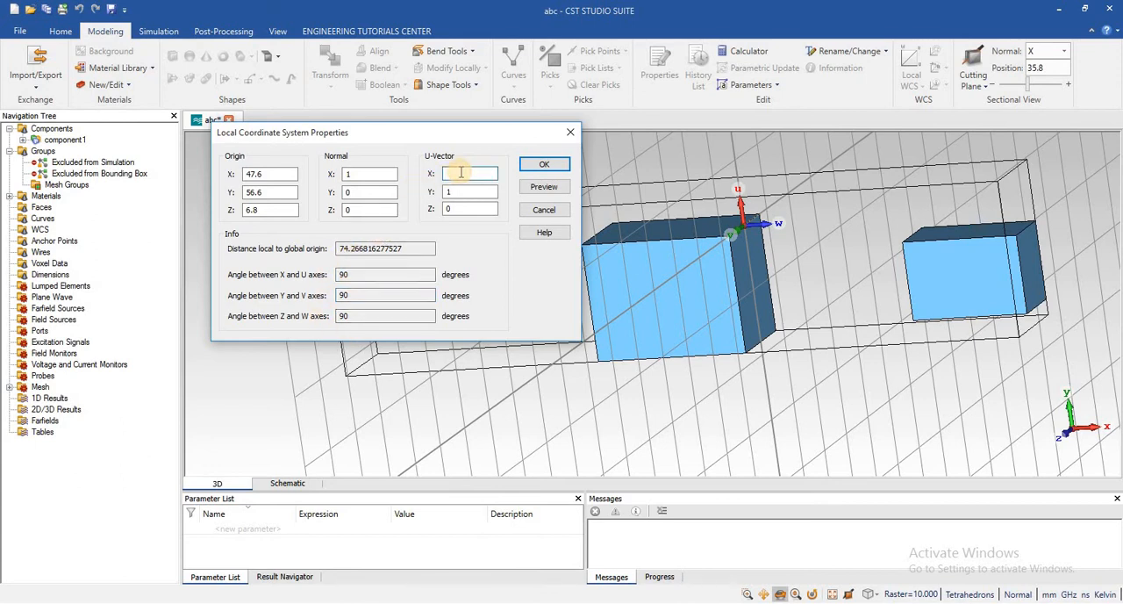
{"action": "type", "text": "3"}
{"action": "left_click", "coordinate": [544, 187]}
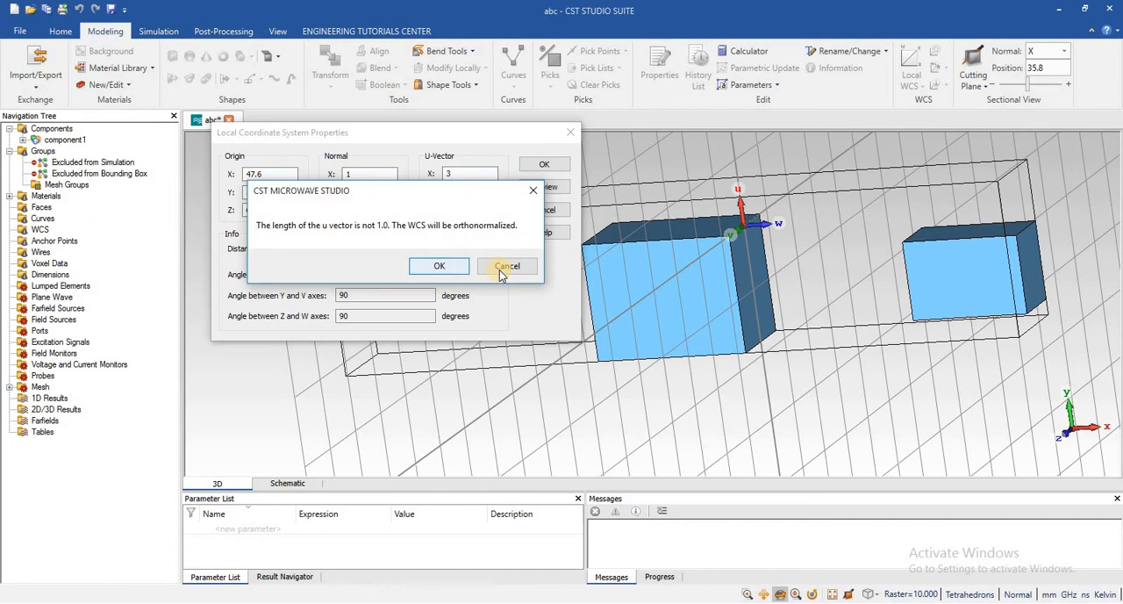
{"action": "left_click", "coordinate": [440, 266]}
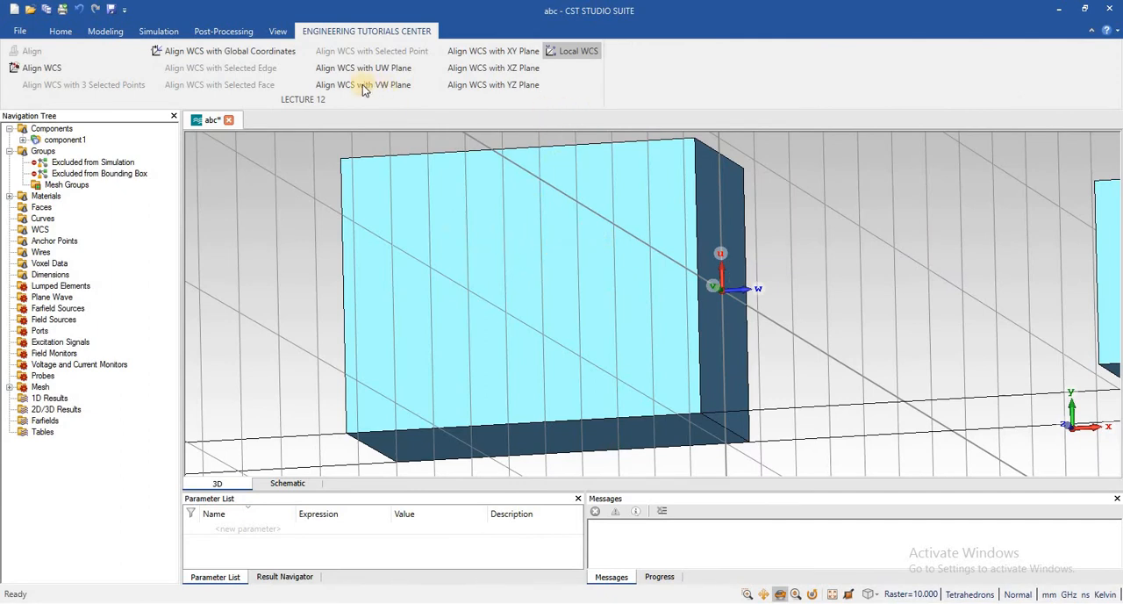
Pick the front face of the middle brick and align the WCS with the selected face
{"action": "left_click", "coordinate": [276, 33]}
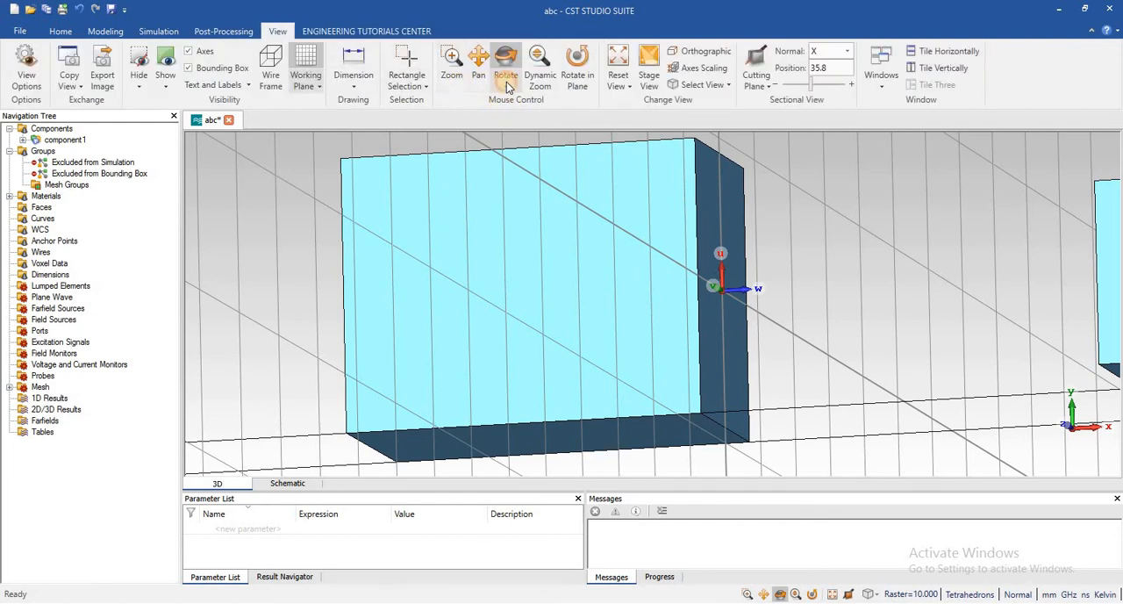
{"action": "left_click", "coordinate": [506, 85]}
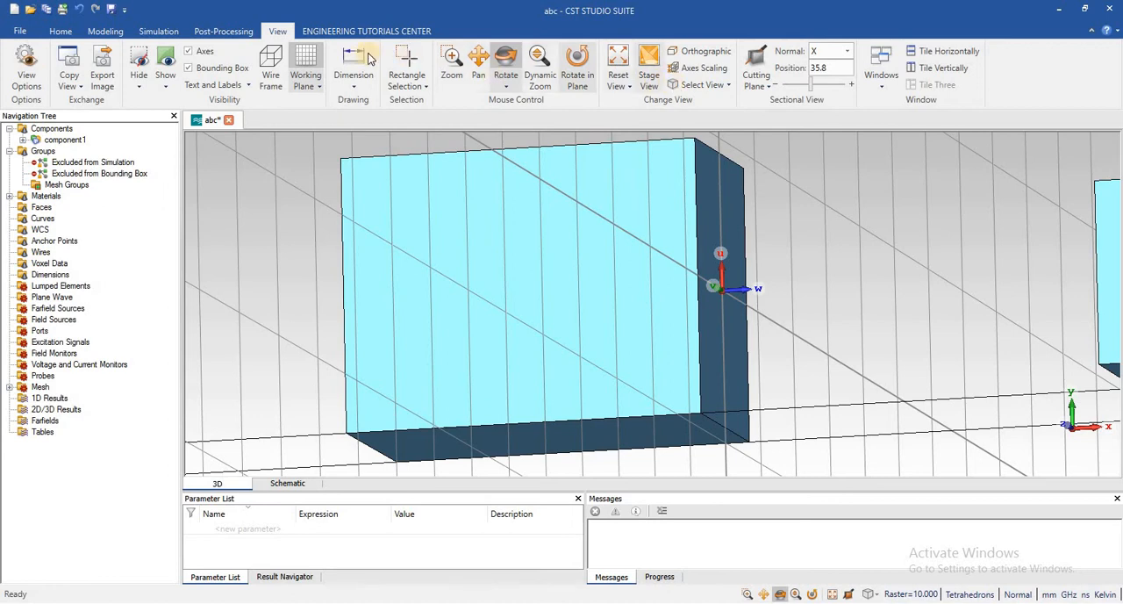
{"action": "left_click", "coordinate": [105, 31]}
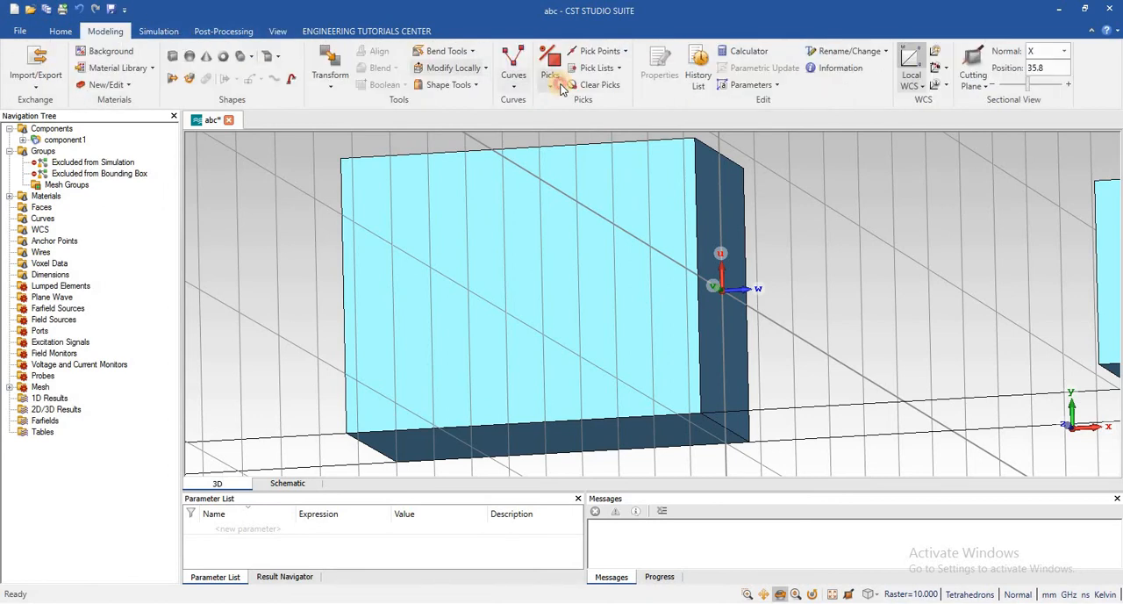
{"action": "left_click", "coordinate": [551, 86]}
{"action": "left_click", "coordinate": [583, 135]}
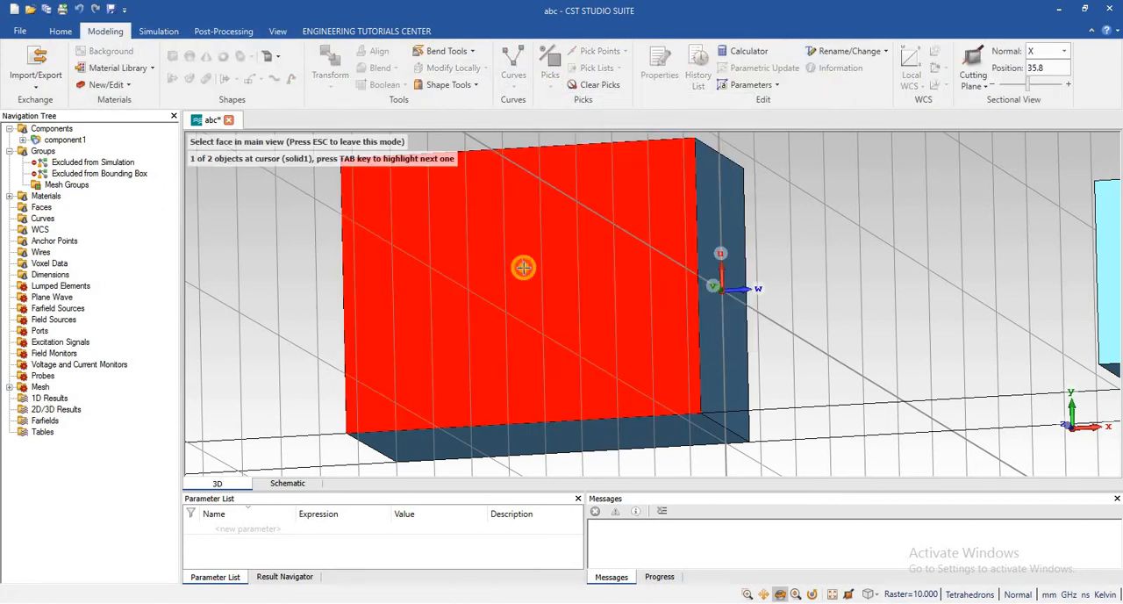
{"action": "left_click", "coordinate": [523, 267]}
{"action": "left_click", "coordinate": [373, 31]}
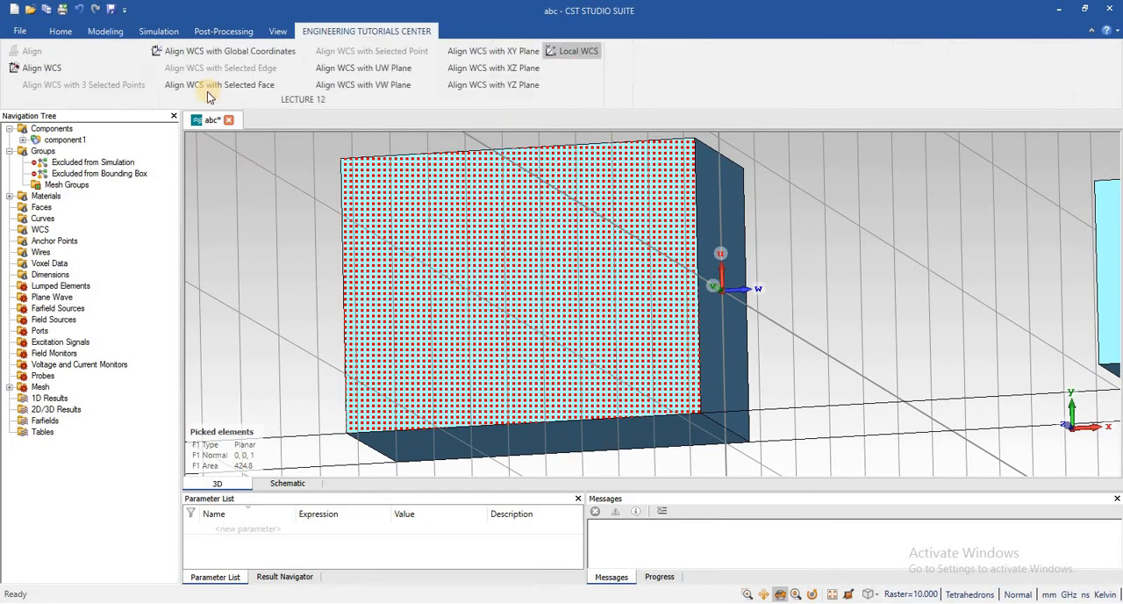
{"action": "left_click", "coordinate": [208, 88]}
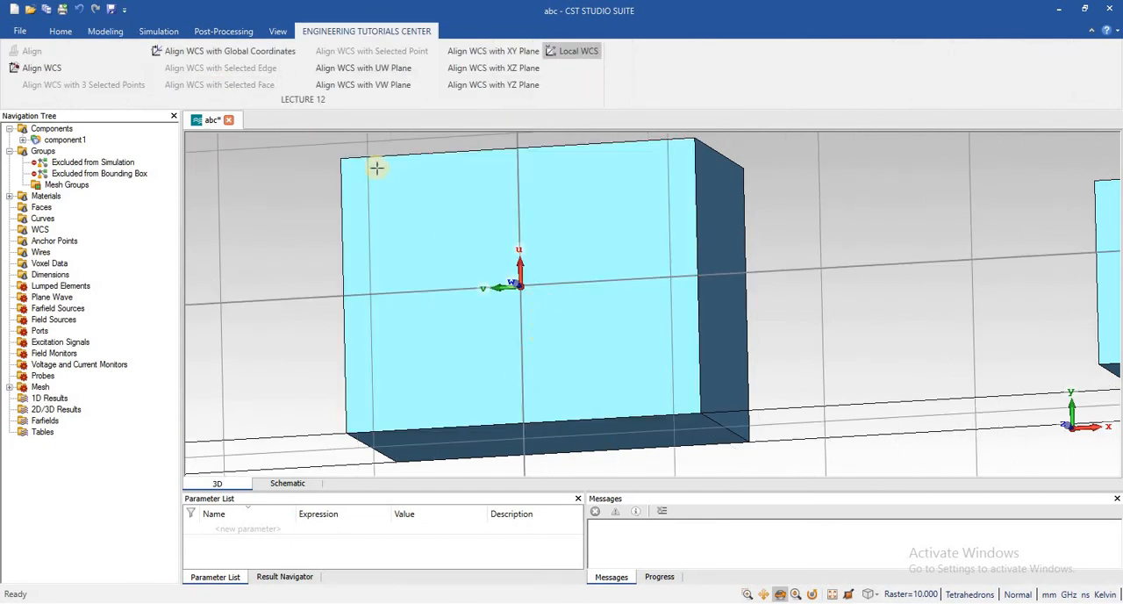
Create a vacuum brick on the middle brick's front face from the WCS origin to U -9, V -11.8, with height 5.9
{"action": "left_click", "coordinate": [103, 31]}
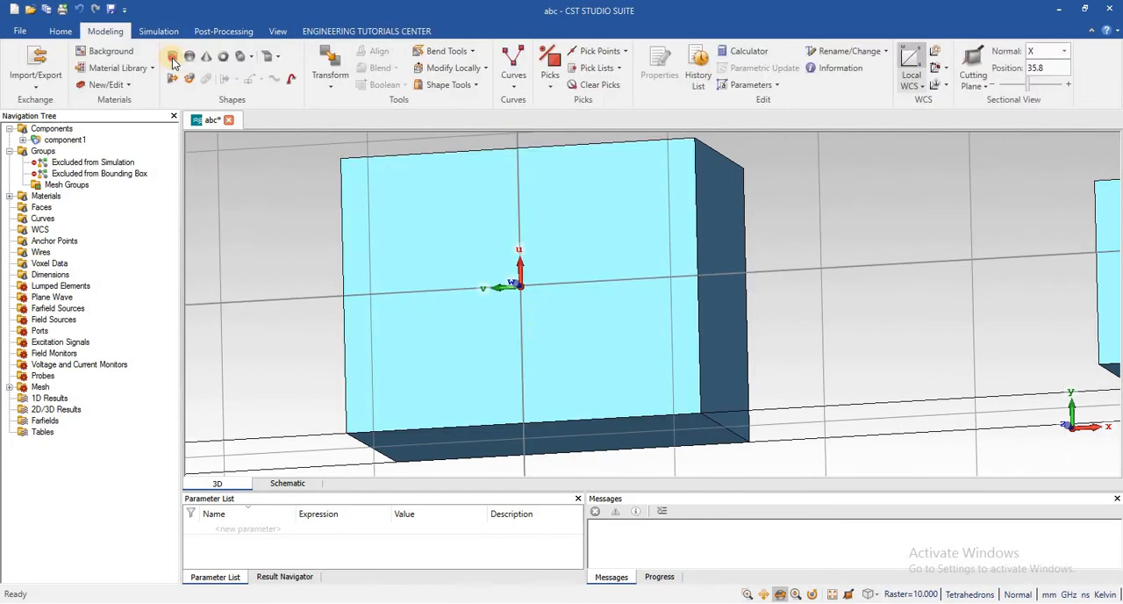
{"action": "left_click", "coordinate": [172, 57]}
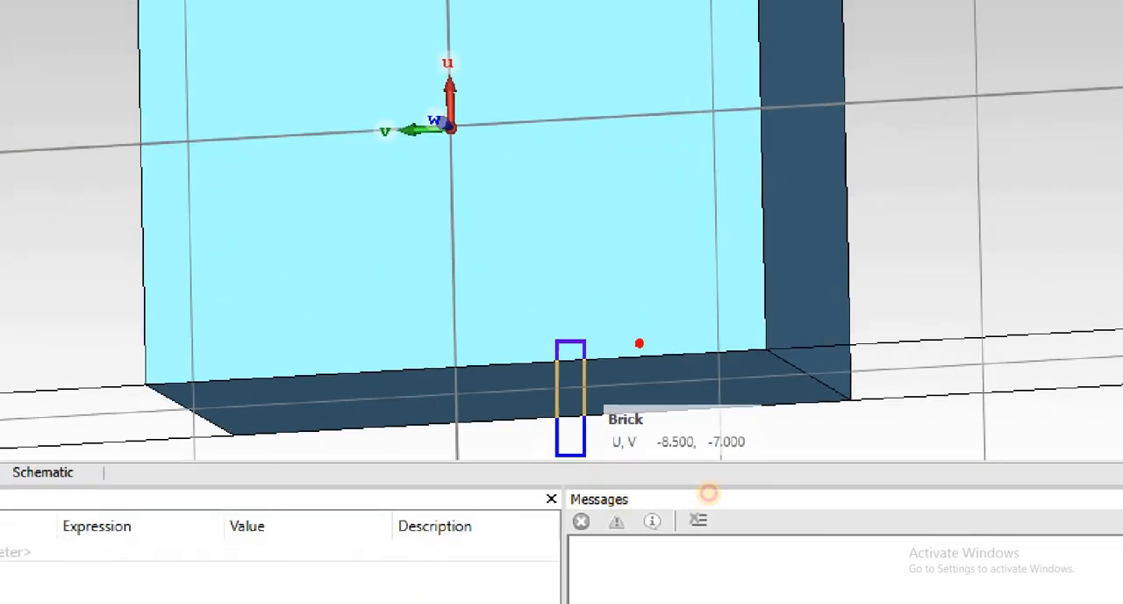
{"action": "right_click", "coordinate": [613, 497]}
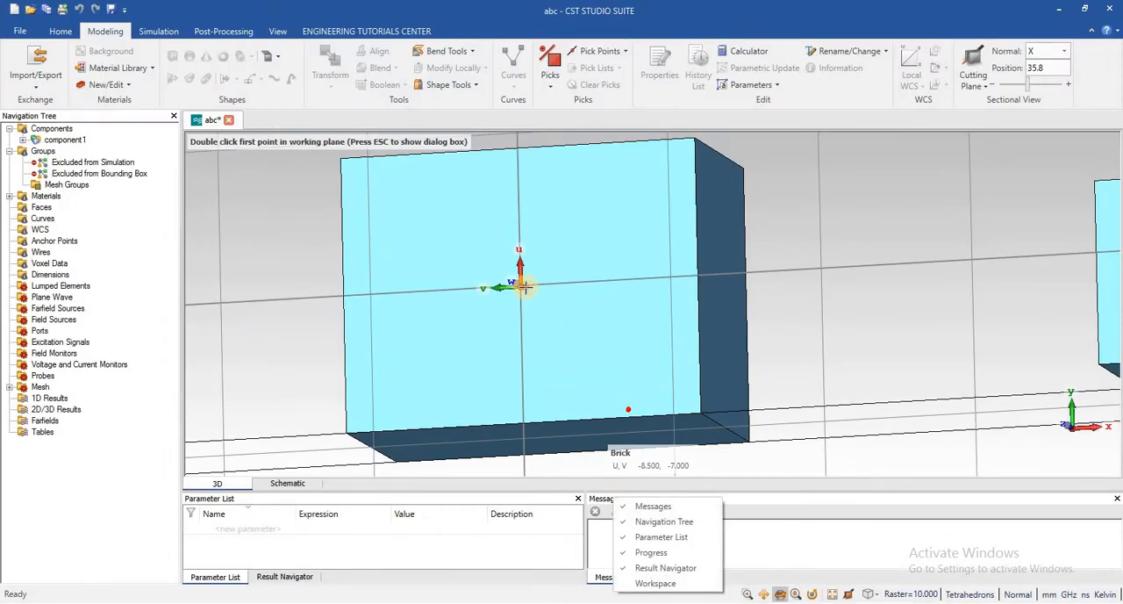
{"action": "left_click", "coordinate": [525, 287]}
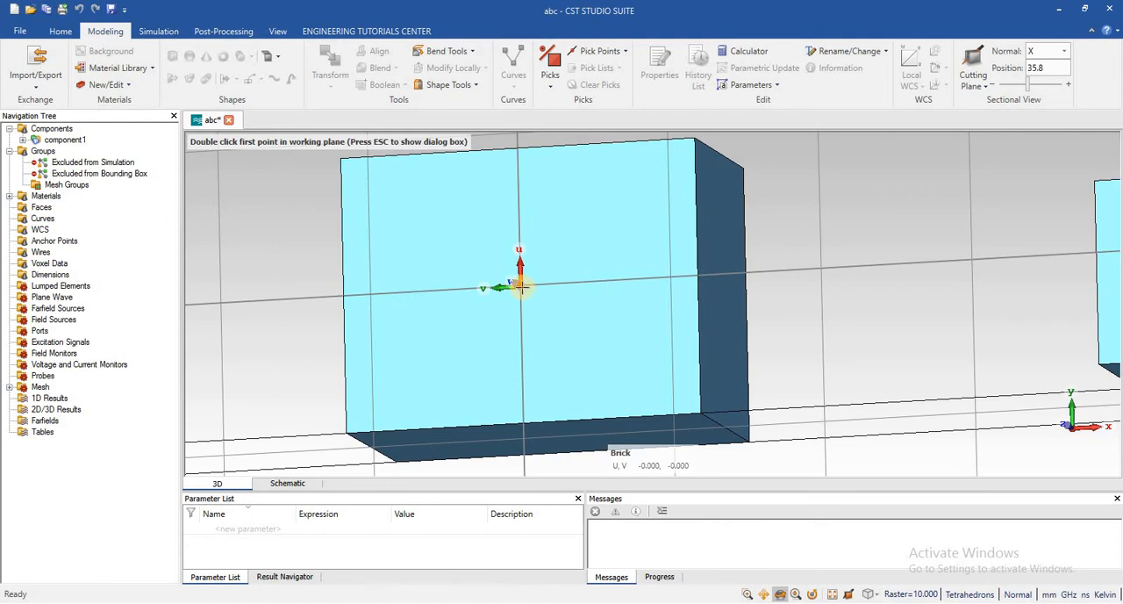
{"action": "double_click", "coordinate": [521, 286]}
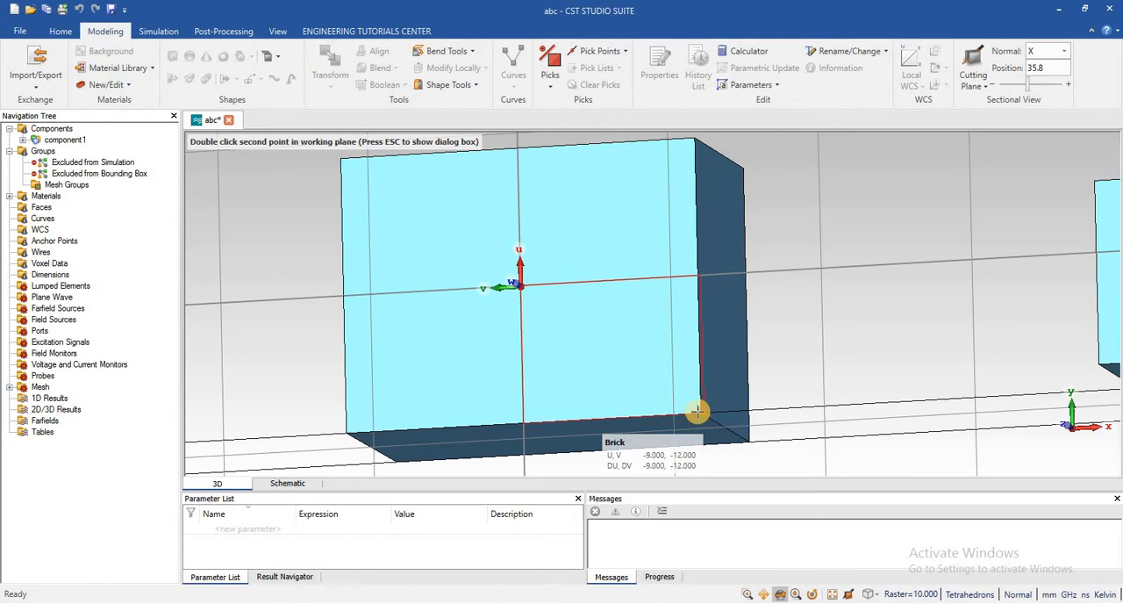
{"action": "scroll", "coordinate": [698, 411], "scroll_direction": "down", "scroll_amount": 3}
{"action": "scroll", "coordinate": [697, 412], "scroll_direction": "up", "scroll_amount": 8}
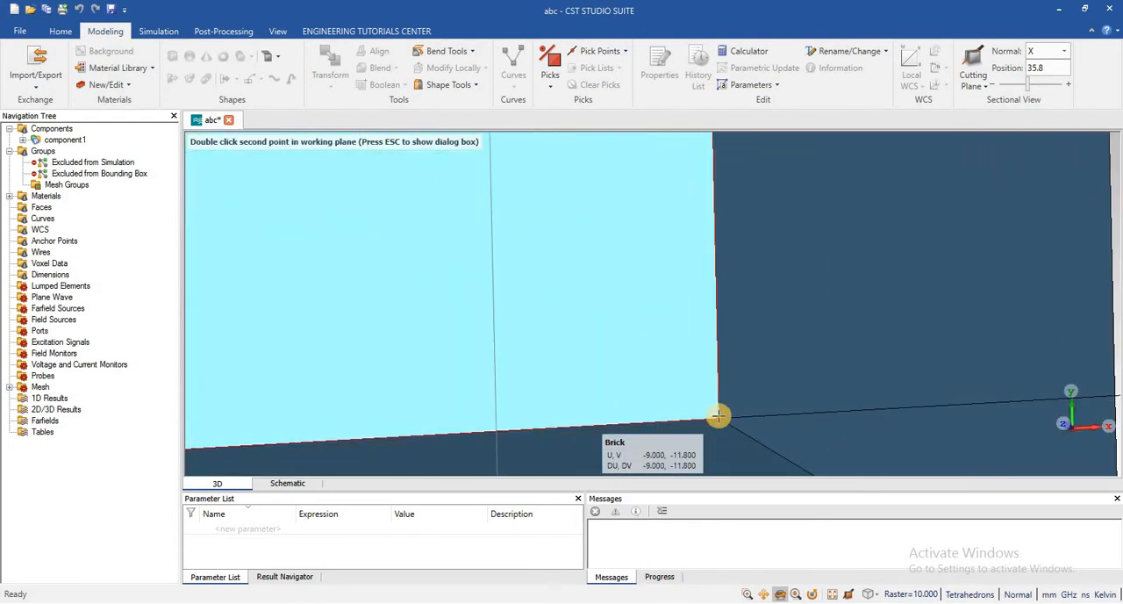
{"action": "double_click", "coordinate": [717, 416]}
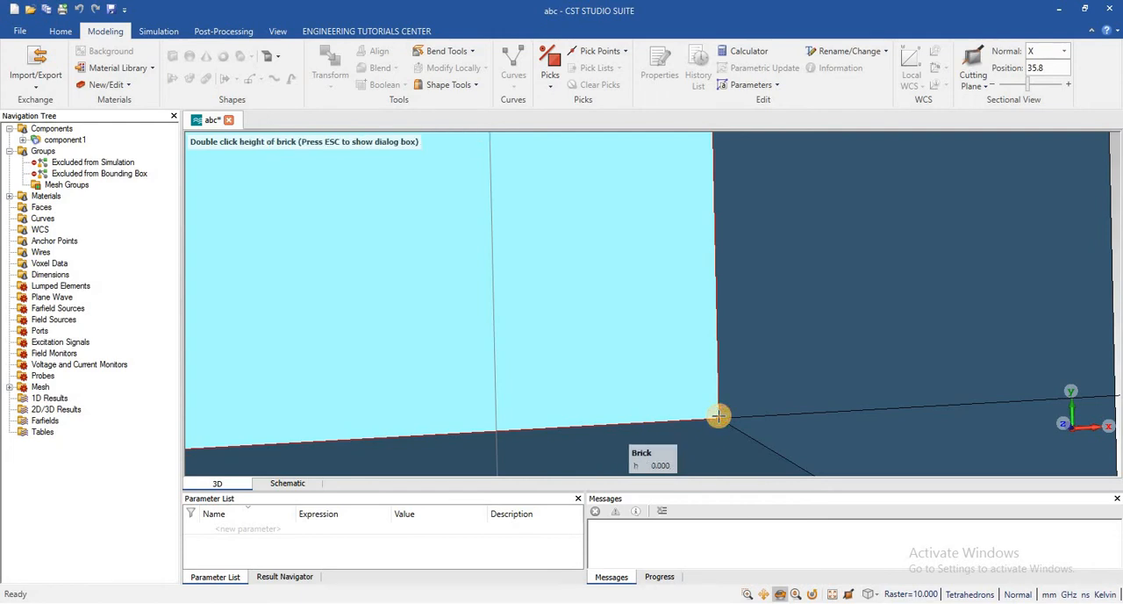
{"action": "double_click", "coordinate": [545, 383]}
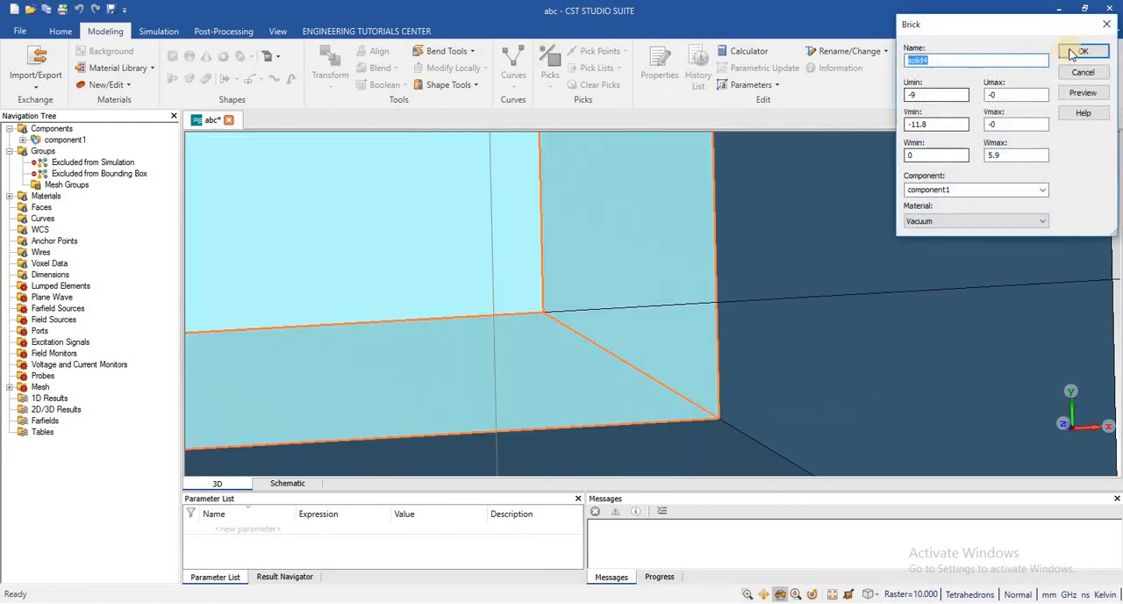
{"action": "left_click", "coordinate": [1083, 53]}
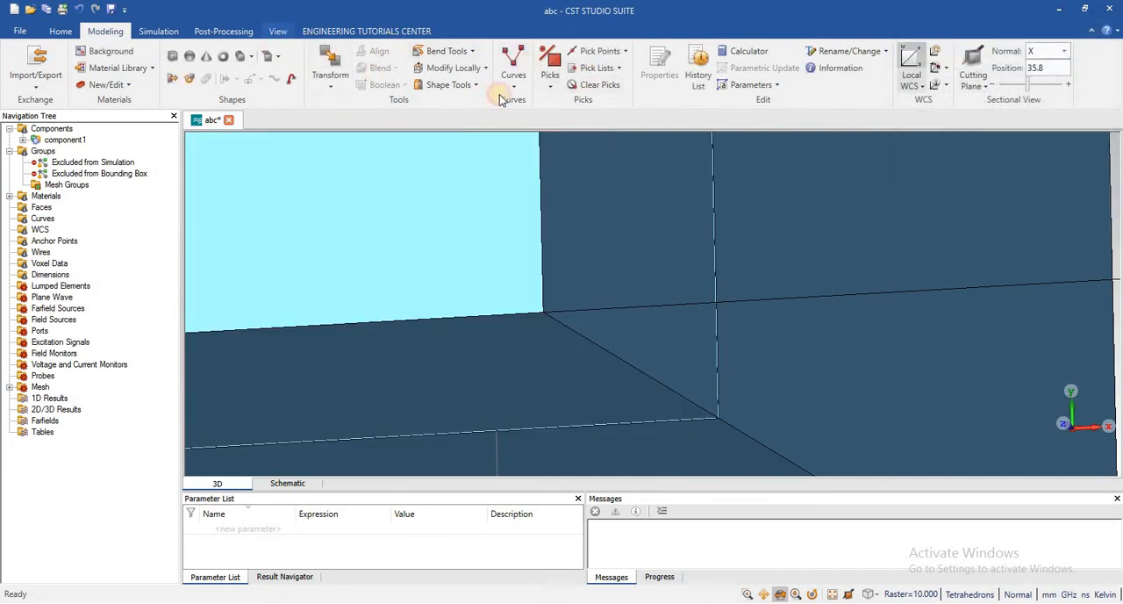
Examine the new brick's position on the middle brick's face and the WCS axes from several angles and distances
{"action": "left_click", "coordinate": [278, 32]}
{"action": "left_click", "coordinate": [619, 58]}
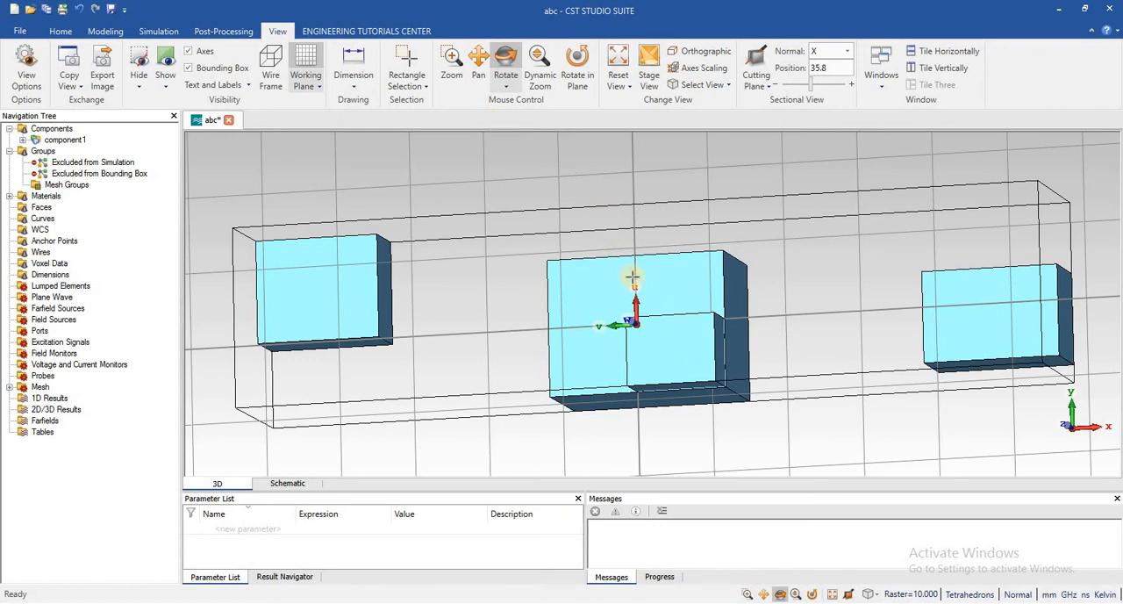
{"action": "left_click", "coordinate": [505, 68]}
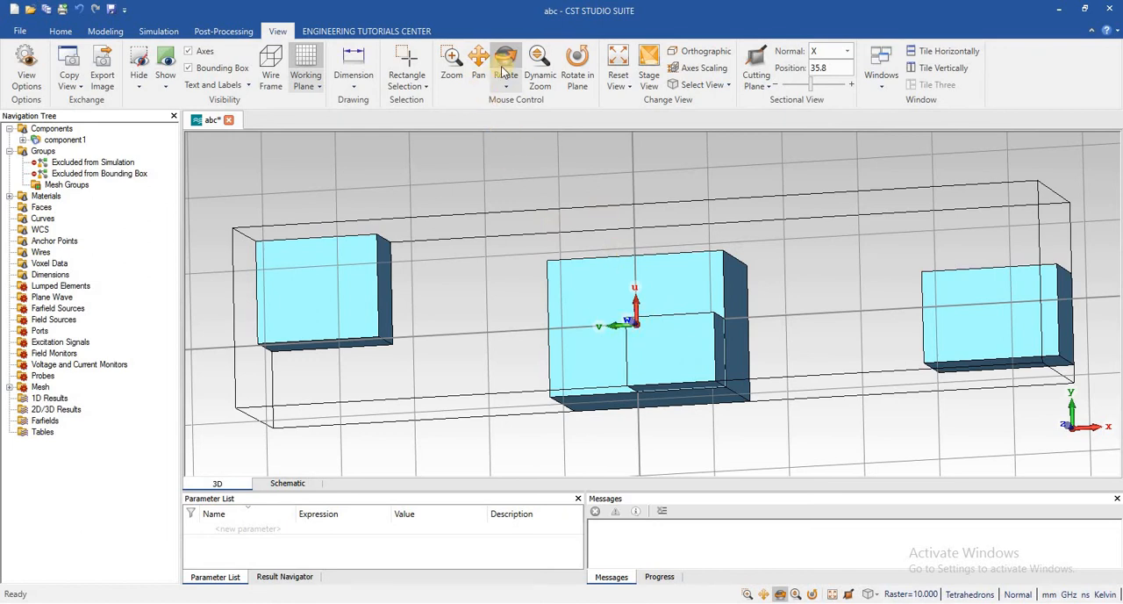
{"action": "left_click_drag", "start_coordinate": [594, 293], "coordinate": [484, 282]}
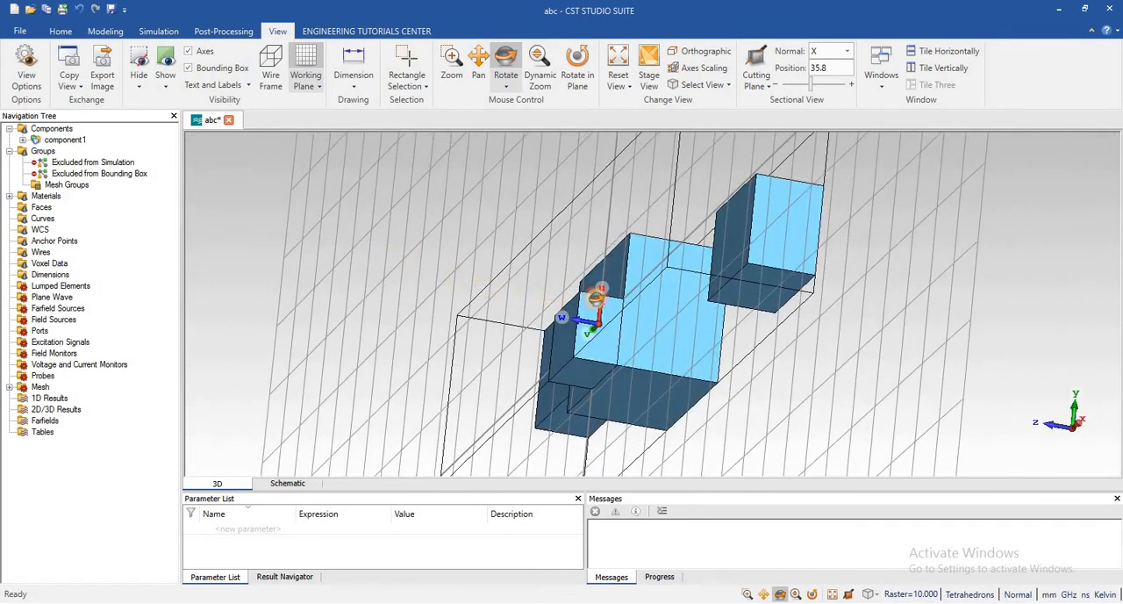
{"action": "left_click_drag", "start_coordinate": [597, 297], "coordinate": [585, 322]}
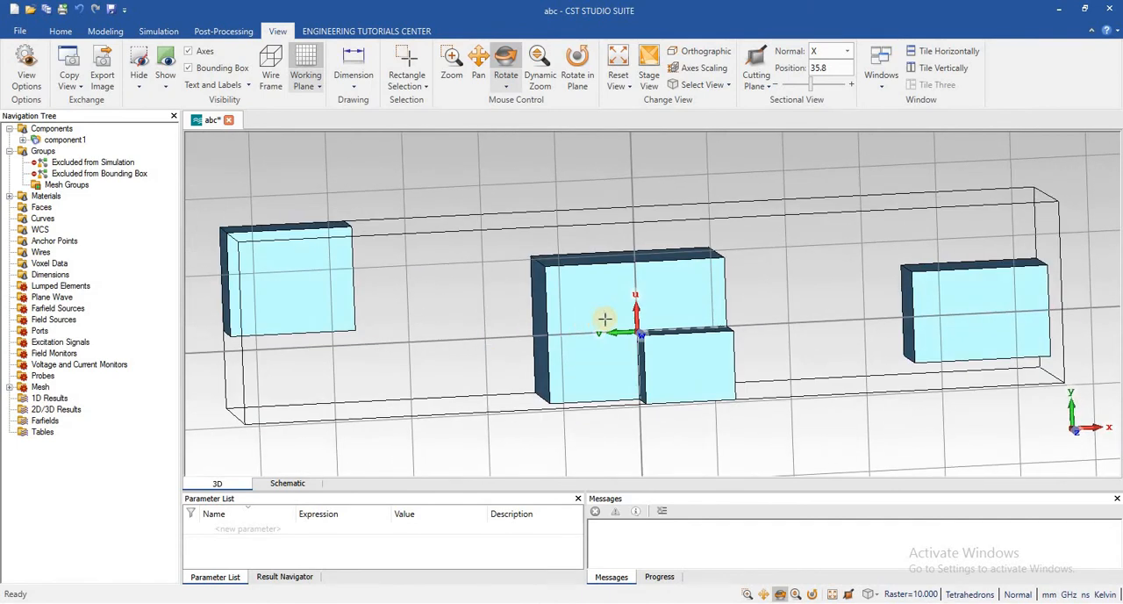
{"action": "scroll", "coordinate": [605, 319], "scroll_direction": "up", "scroll_amount": 5}
{"action": "scroll", "coordinate": [605, 318], "scroll_direction": "down", "scroll_amount": 6}
{"action": "scroll", "coordinate": [604, 318], "scroll_direction": "up", "scroll_amount": 4}
{"action": "scroll", "coordinate": [605, 318], "scroll_direction": "down", "scroll_amount": 4}
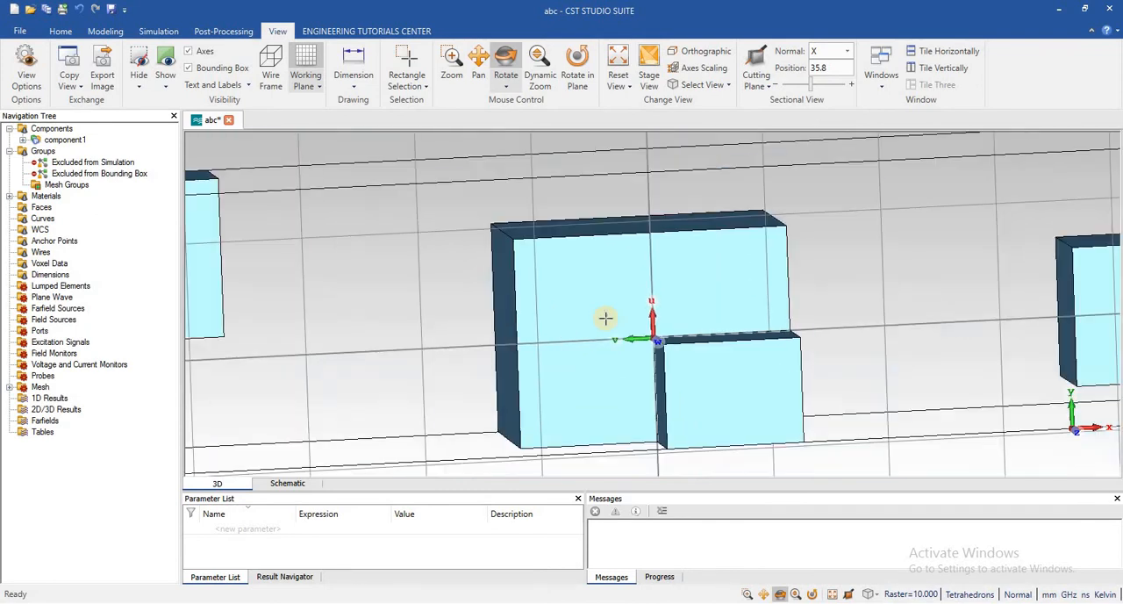
{"action": "scroll", "coordinate": [597, 283], "scroll_direction": "down", "scroll_amount": 4}
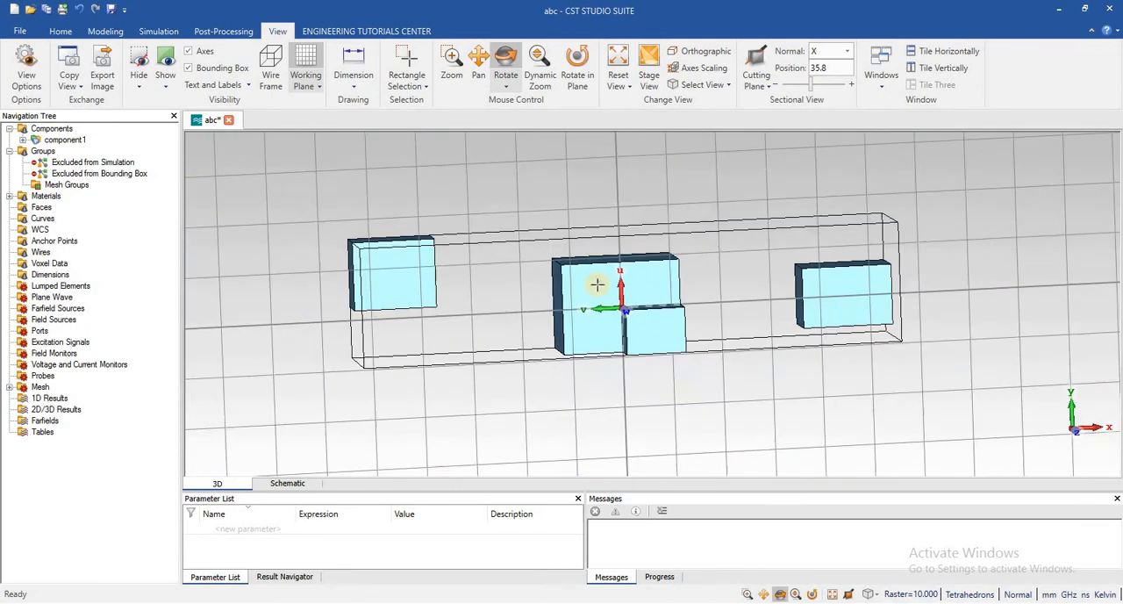
{"action": "scroll", "coordinate": [597, 283], "scroll_direction": "up", "scroll_amount": 4}
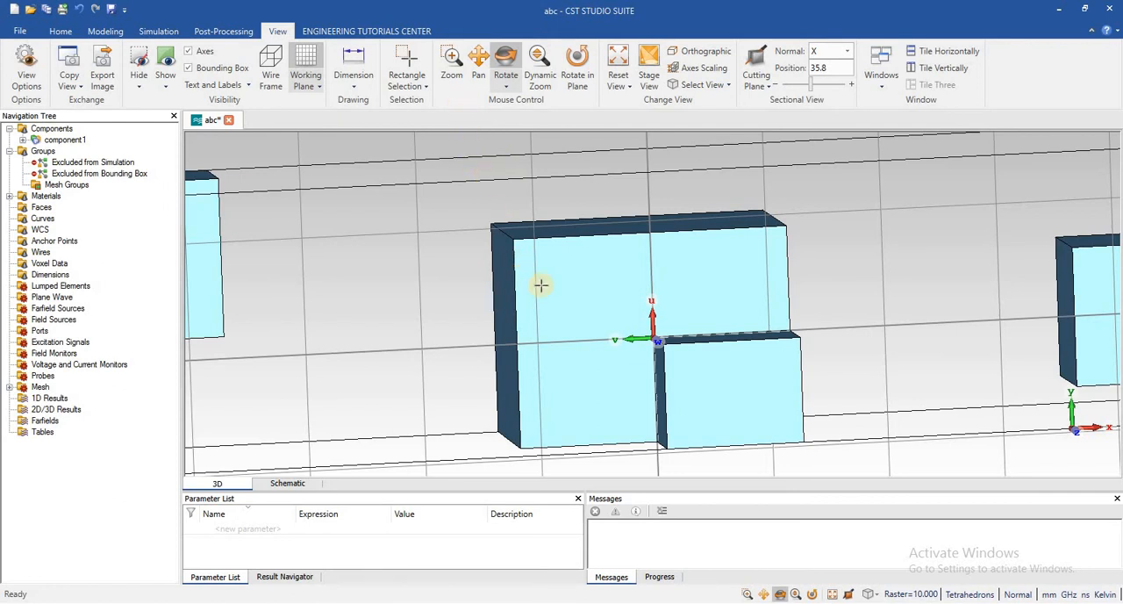
{"action": "scroll", "coordinate": [541, 284], "scroll_direction": "up", "scroll_amount": 3}
{"action": "scroll", "coordinate": [541, 283], "scroll_direction": "down", "scroll_amount": 3}
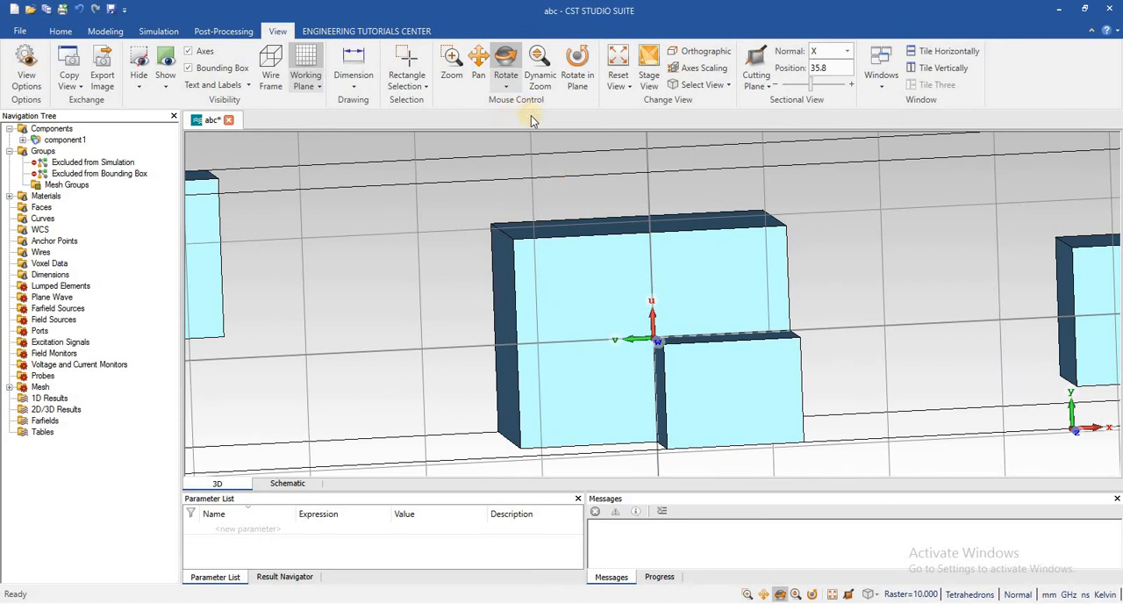
{"action": "scroll", "coordinate": [521, 178], "scroll_direction": "down", "scroll_amount": 3}
{"action": "scroll", "coordinate": [521, 178], "scroll_direction": "up", "scroll_amount": 3}
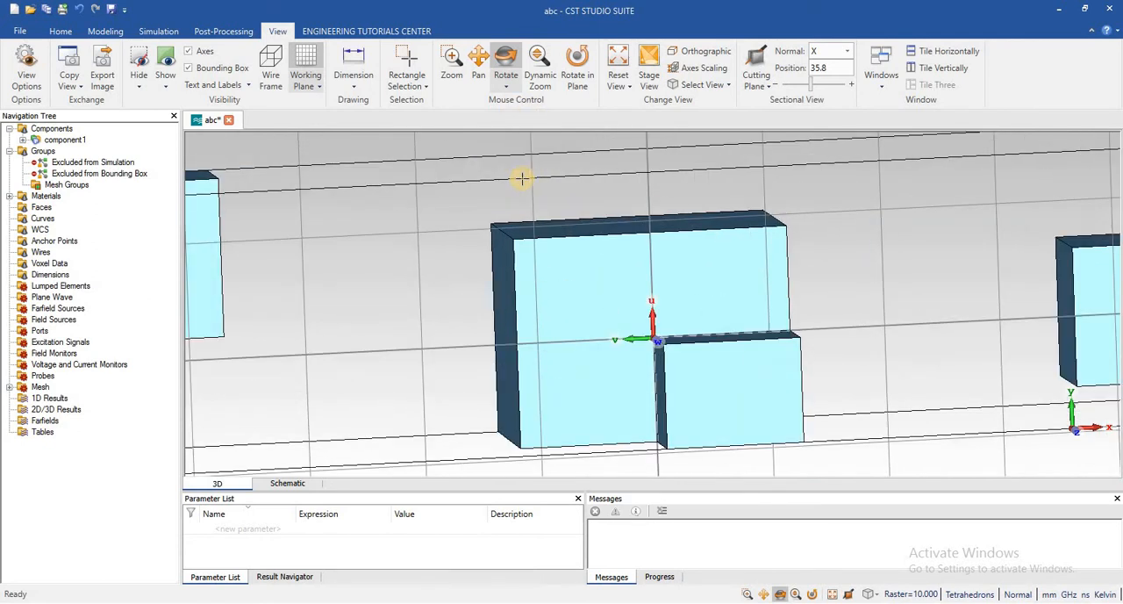
{"action": "scroll", "coordinate": [582, 216], "scroll_direction": "up", "scroll_amount": 3}
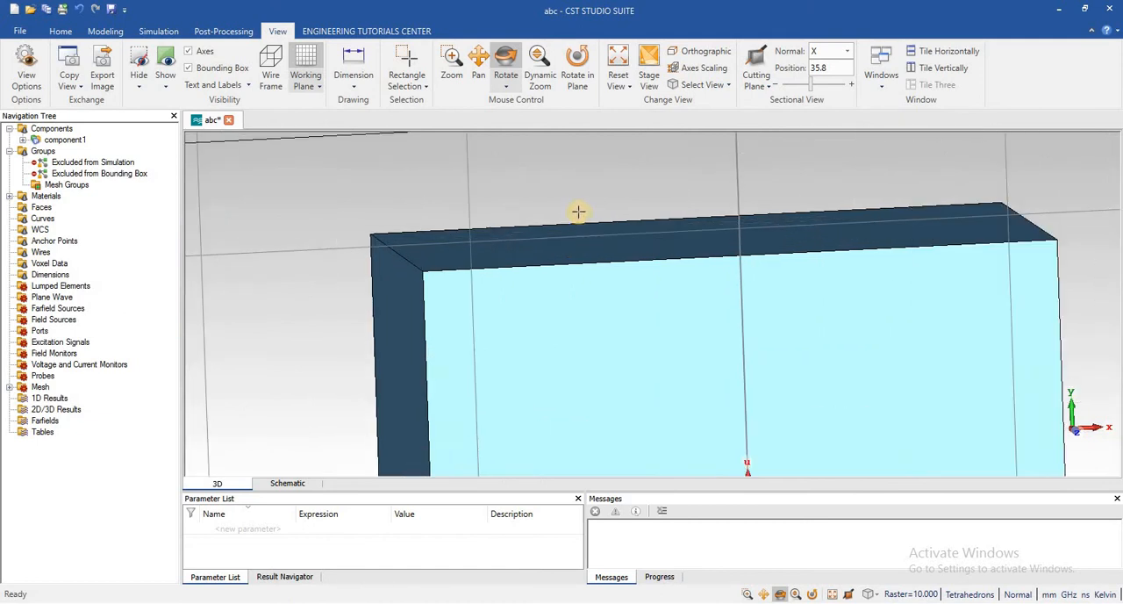
{"action": "scroll", "coordinate": [579, 211], "scroll_direction": "down", "scroll_amount": 5}
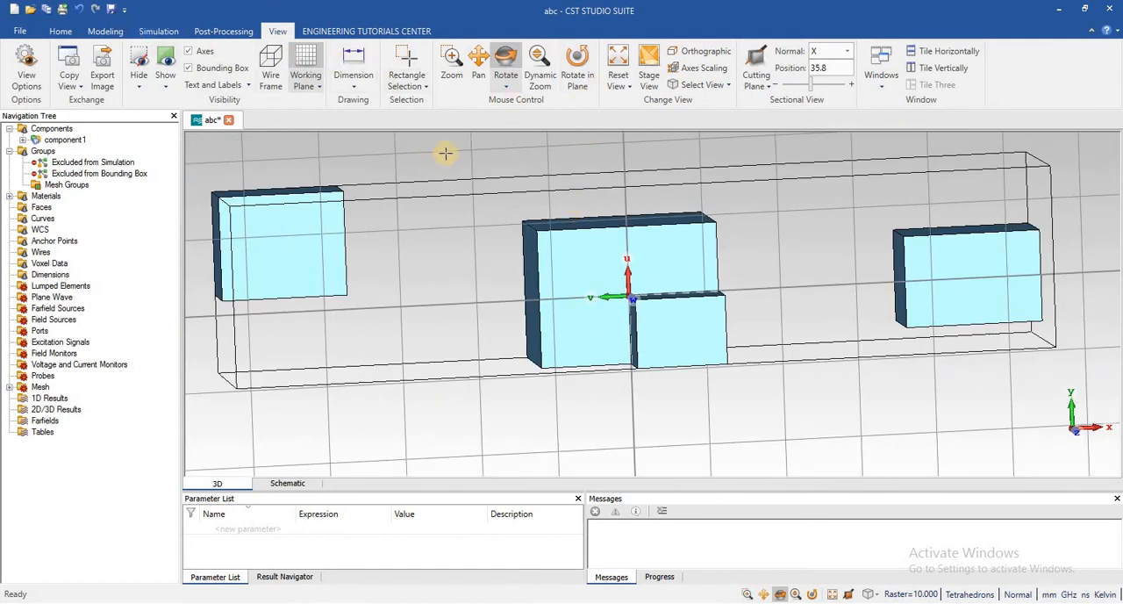
{"action": "scroll", "coordinate": [836, 109], "scroll_direction": "up", "scroll_amount": 3}
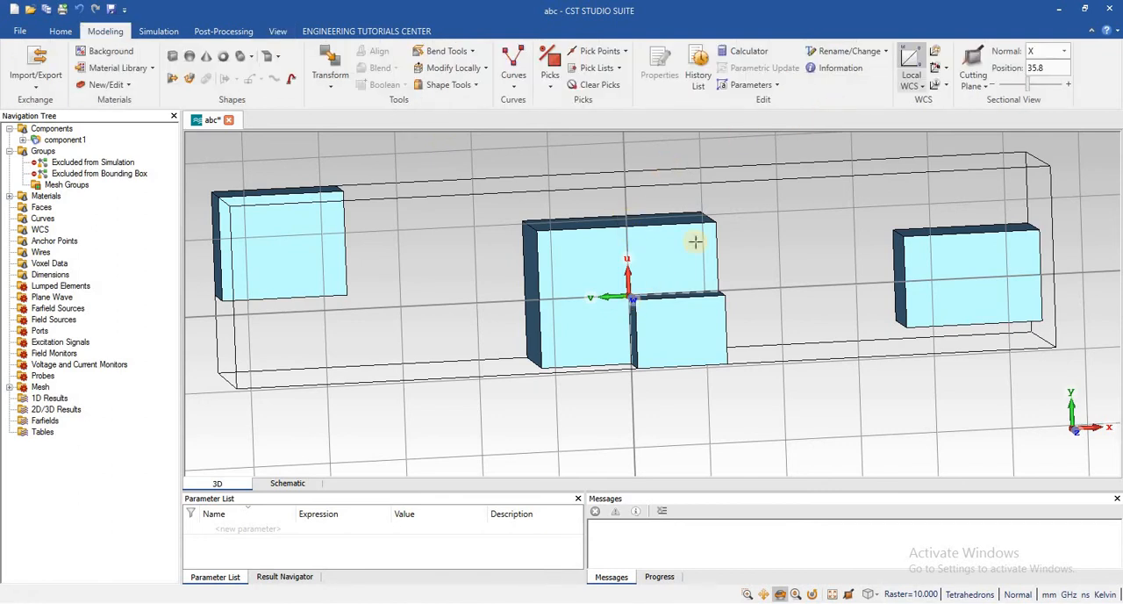
Store the current WCS under the name wcs5
{"action": "left_click", "coordinate": [947, 91]}
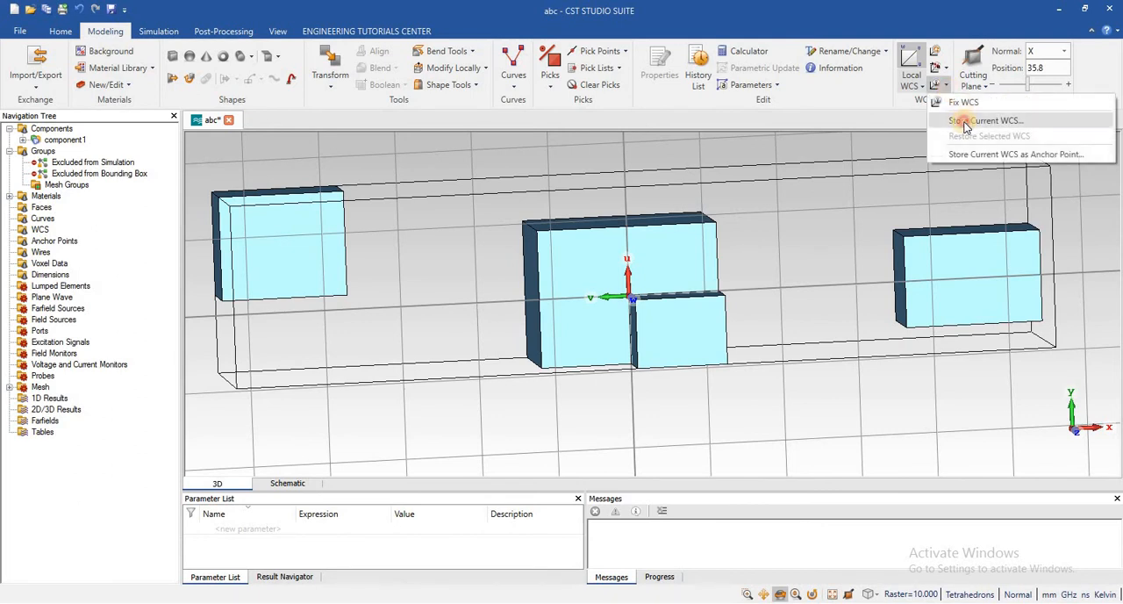
{"action": "left_click", "coordinate": [965, 123]}
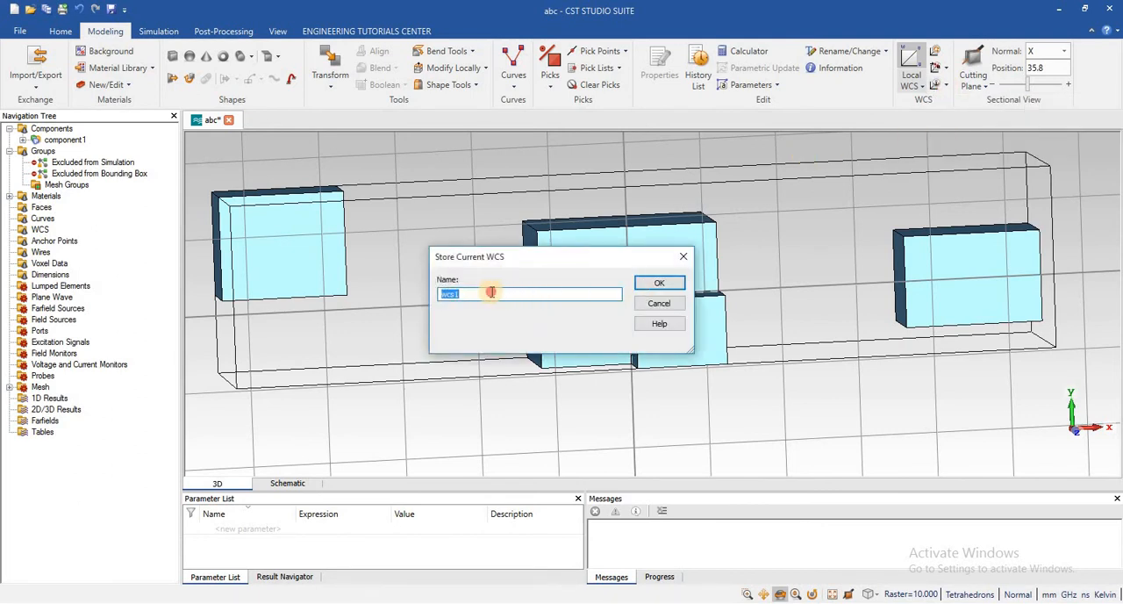
{"action": "left_click", "coordinate": [490, 293]}
{"action": "type", "text": "5"}
{"action": "left_click", "coordinate": [658, 282]}
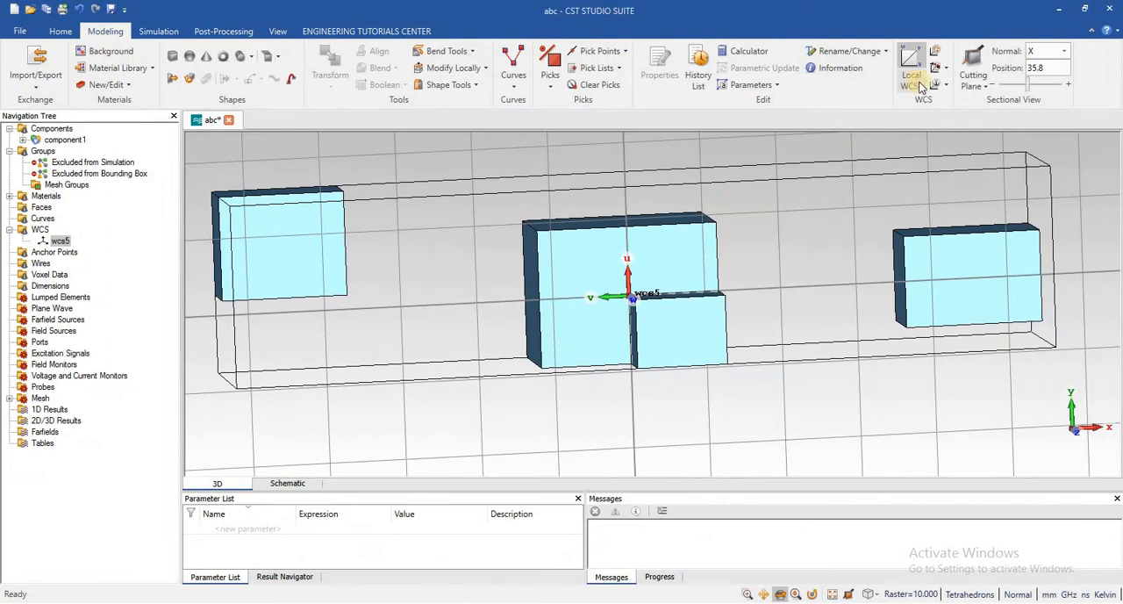
Fix the WCS and look over the working plane around the middle brick
{"action": "left_click", "coordinate": [947, 68]}
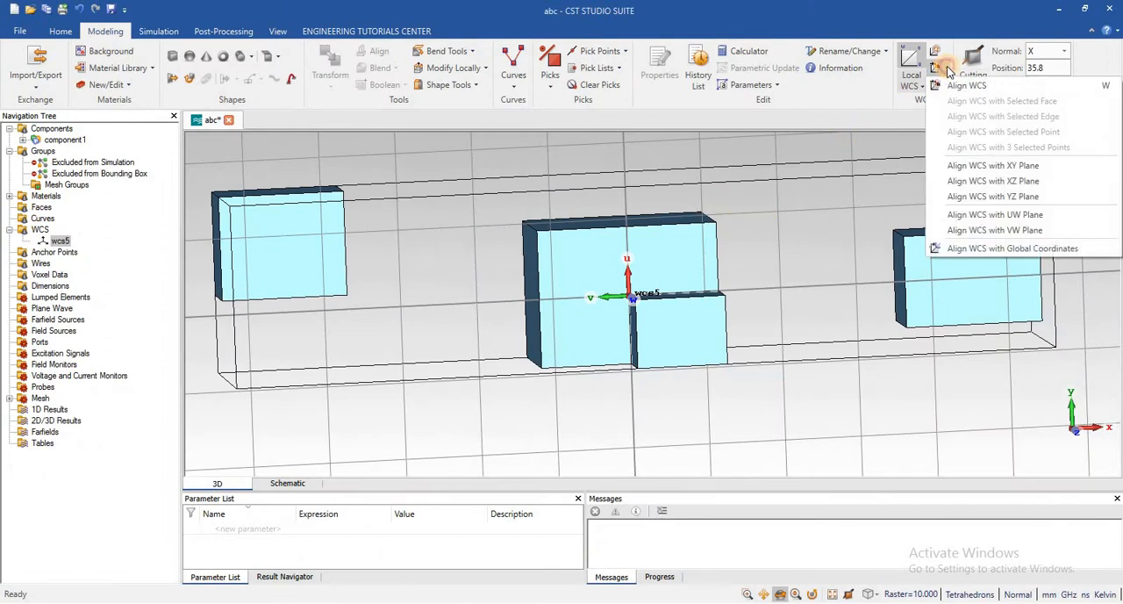
{"action": "left_click", "coordinate": [947, 69]}
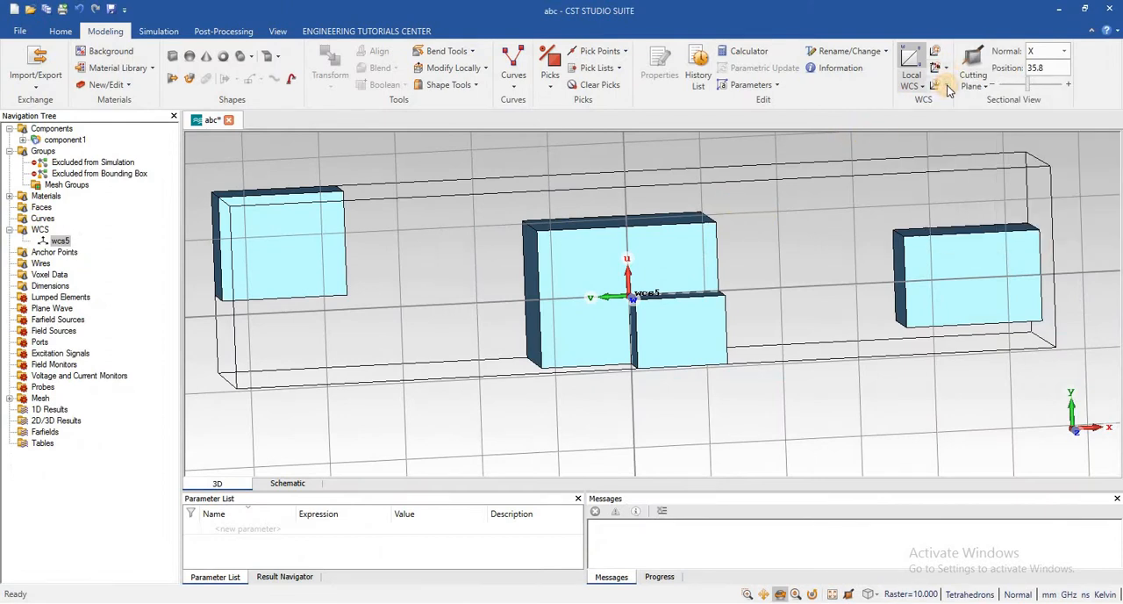
{"action": "left_click", "coordinate": [948, 86]}
{"action": "left_click", "coordinate": [974, 105]}
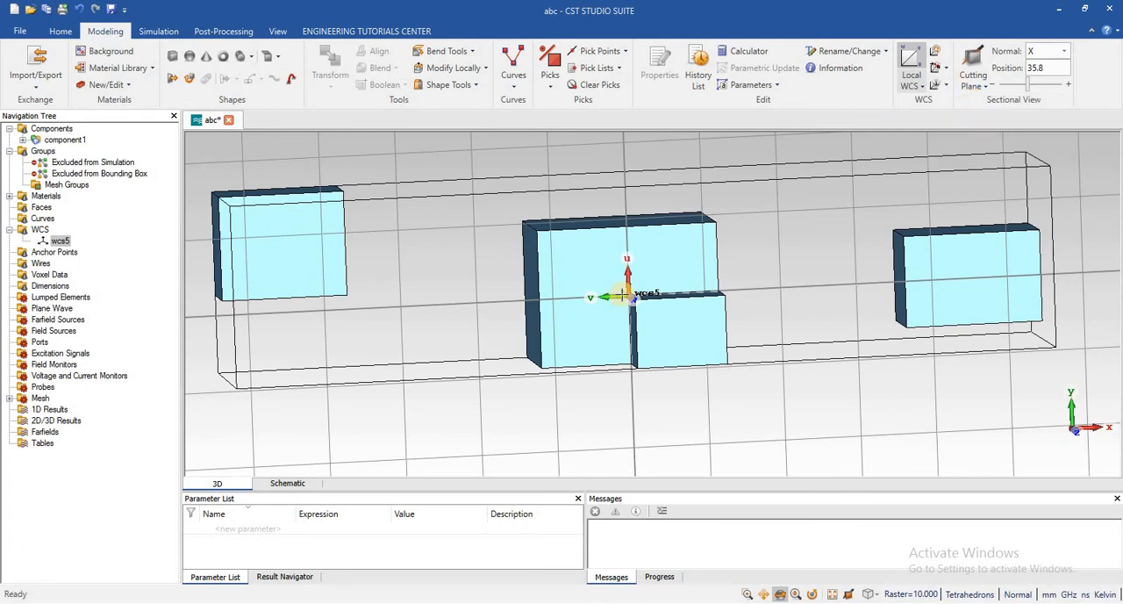
{"action": "scroll", "coordinate": [622, 295], "scroll_direction": "down", "scroll_amount": 2}
{"action": "scroll", "coordinate": [622, 294], "scroll_direction": "up", "scroll_amount": 2}
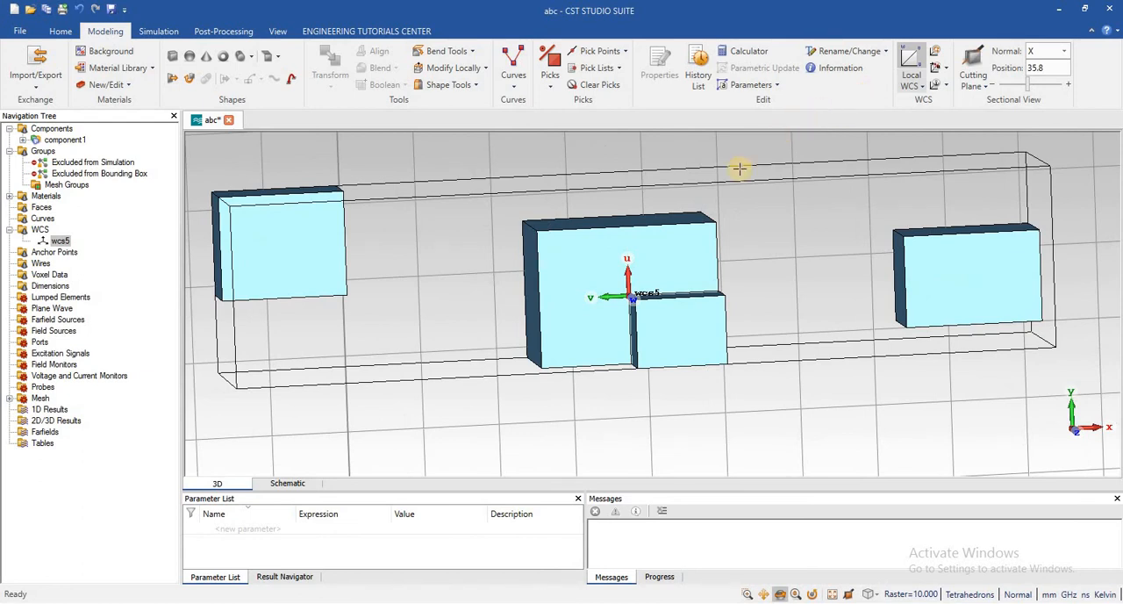
{"action": "left_click", "coordinate": [946, 86]}
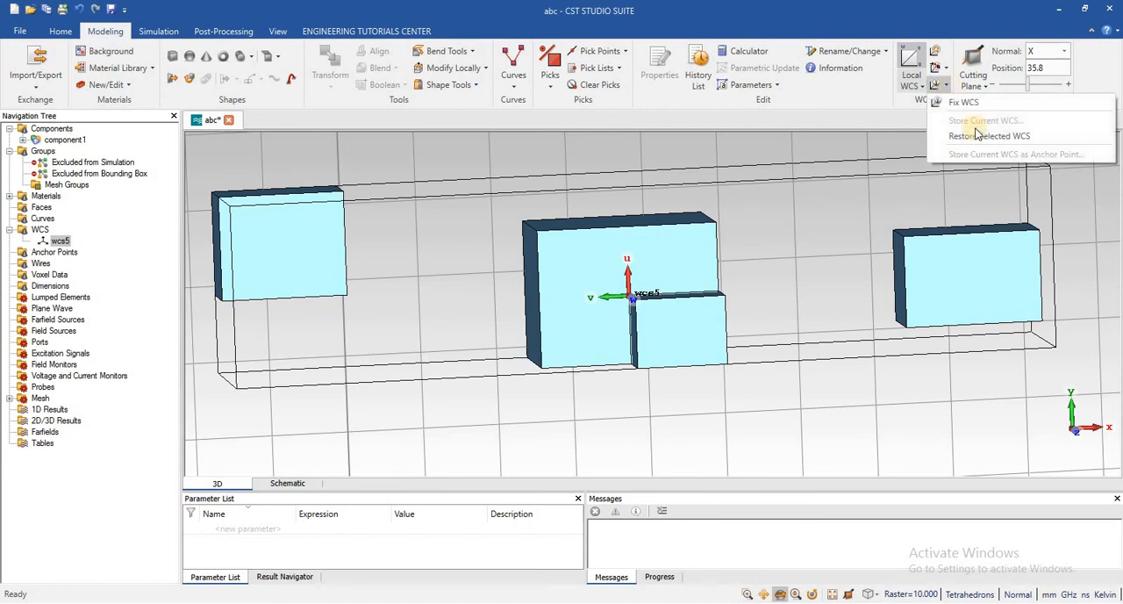
{"action": "left_click", "coordinate": [967, 90]}
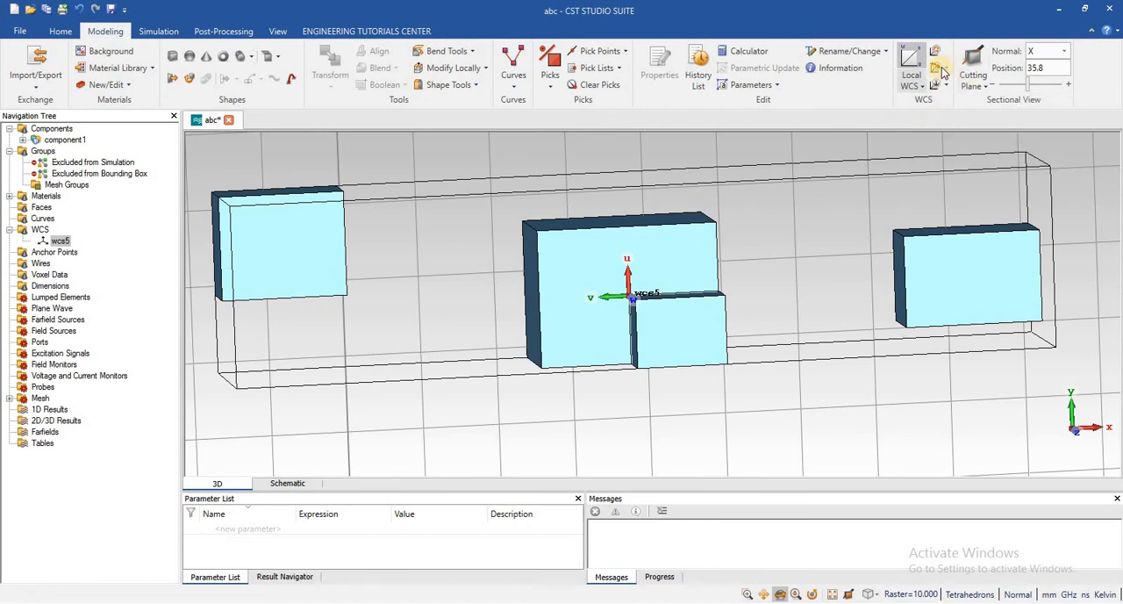
{"action": "left_click", "coordinate": [945, 72]}
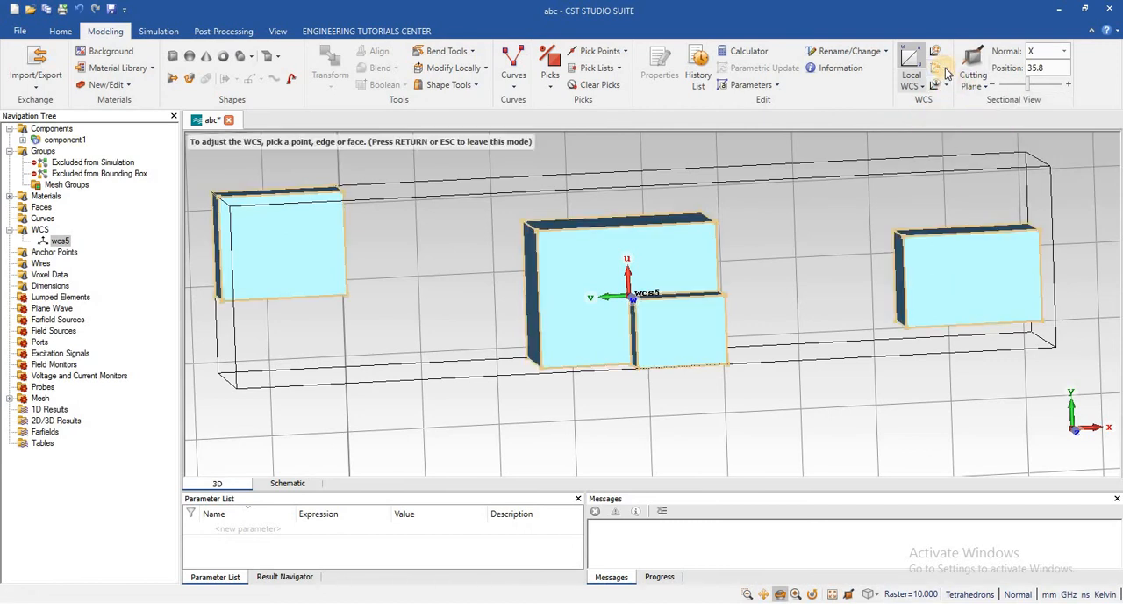
{"action": "right_click", "coordinate": [838, 115]}
{"action": "left_click", "coordinate": [744, 159]}
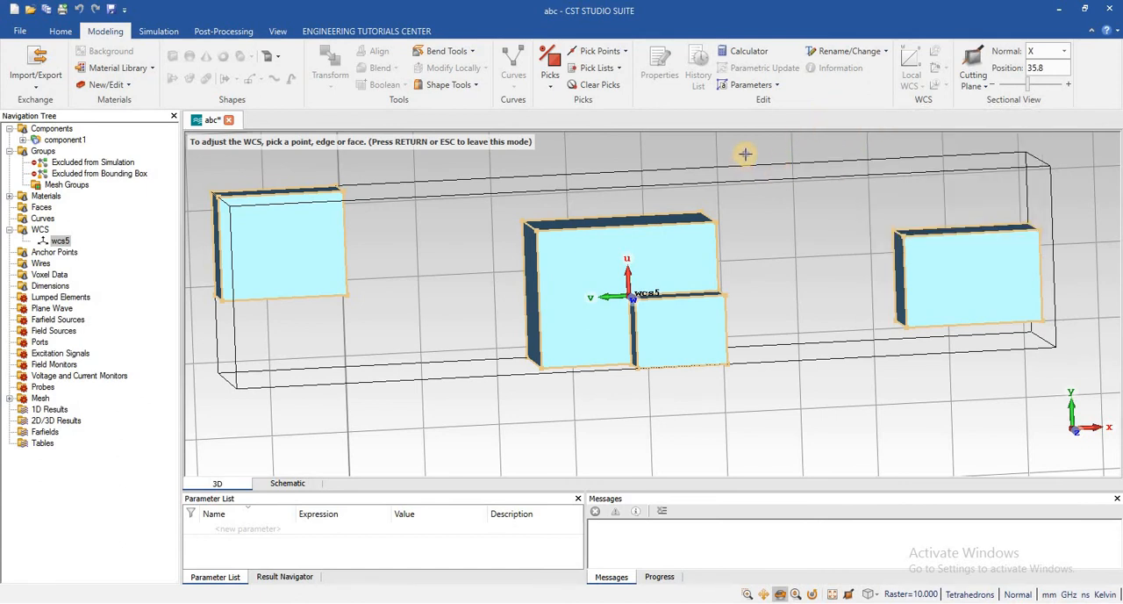
{"action": "right_click", "coordinate": [746, 158]}
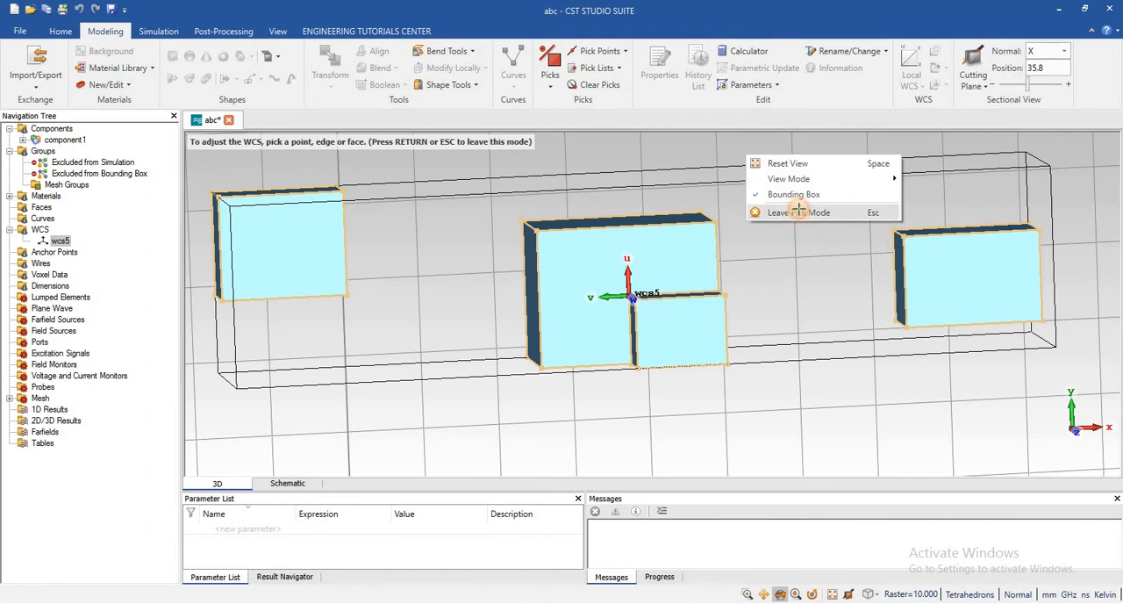
{"action": "left_click", "coordinate": [790, 217]}
{"action": "left_click", "coordinate": [945, 88]}
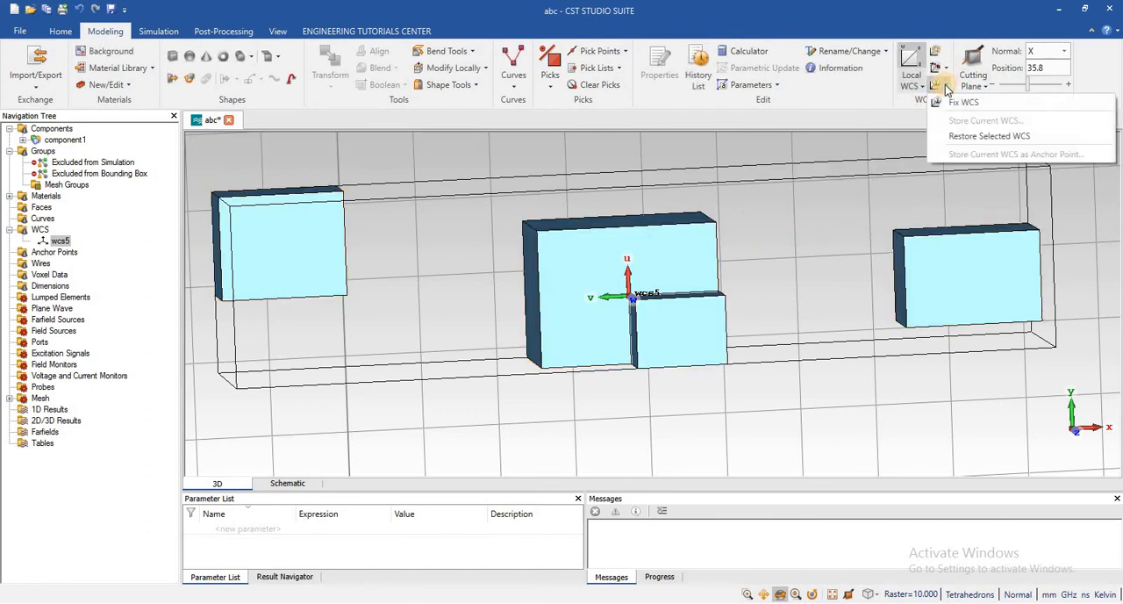
{"action": "left_click", "coordinate": [946, 70]}
{"action": "left_click", "coordinate": [946, 69]}
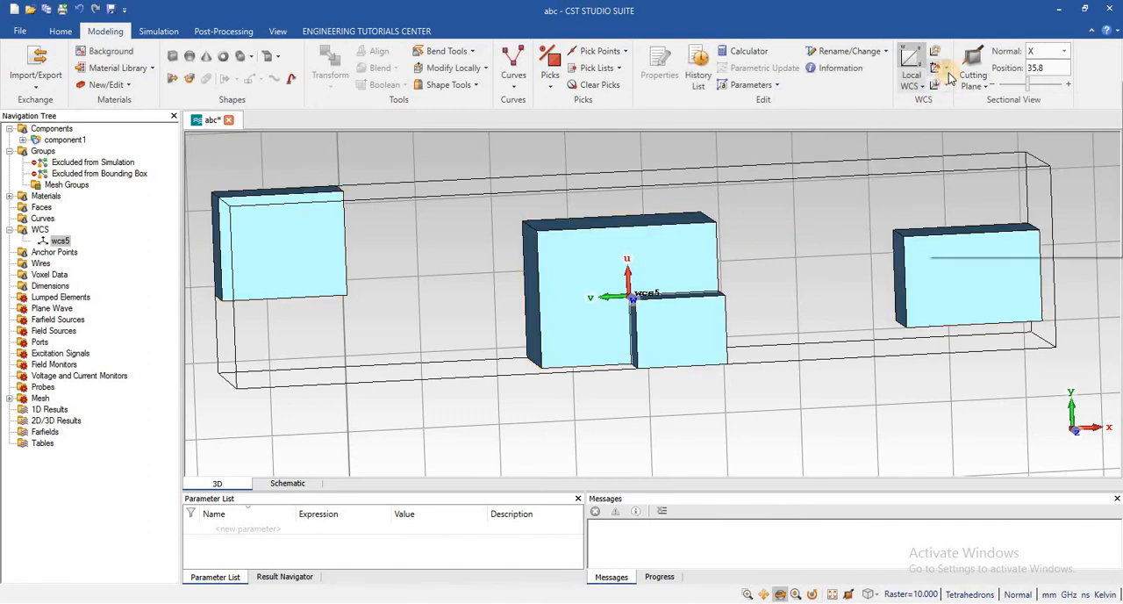
Review the local coordinate system's origin, normal, U-vector and axis angles, and close the properties without changes
{"action": "left_click", "coordinate": [929, 88]}
{"action": "left_click", "coordinate": [924, 91]}
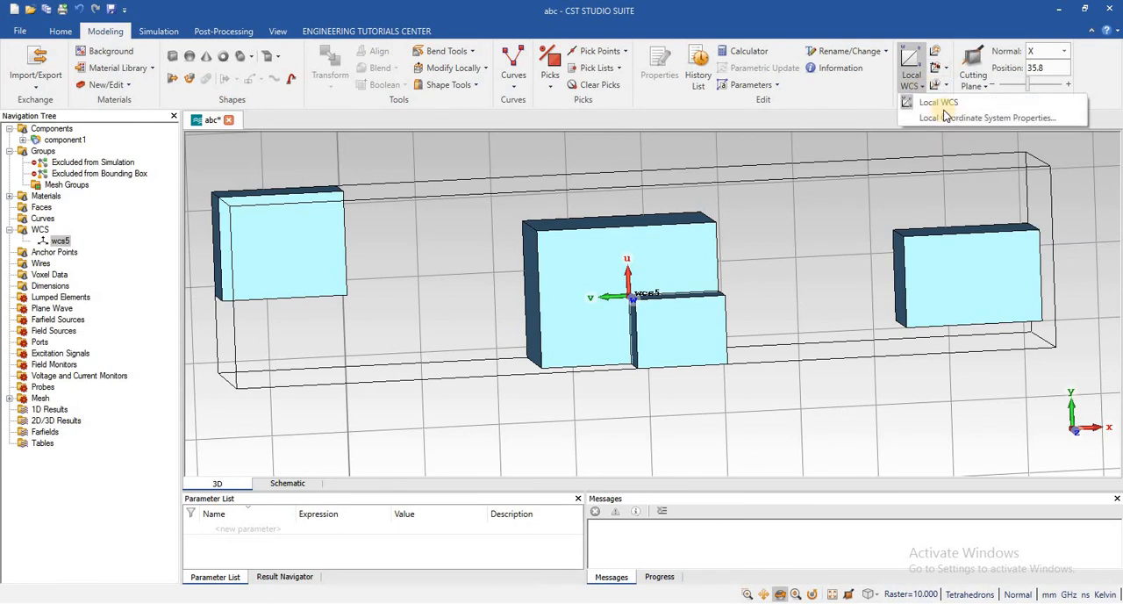
{"action": "left_click", "coordinate": [949, 118]}
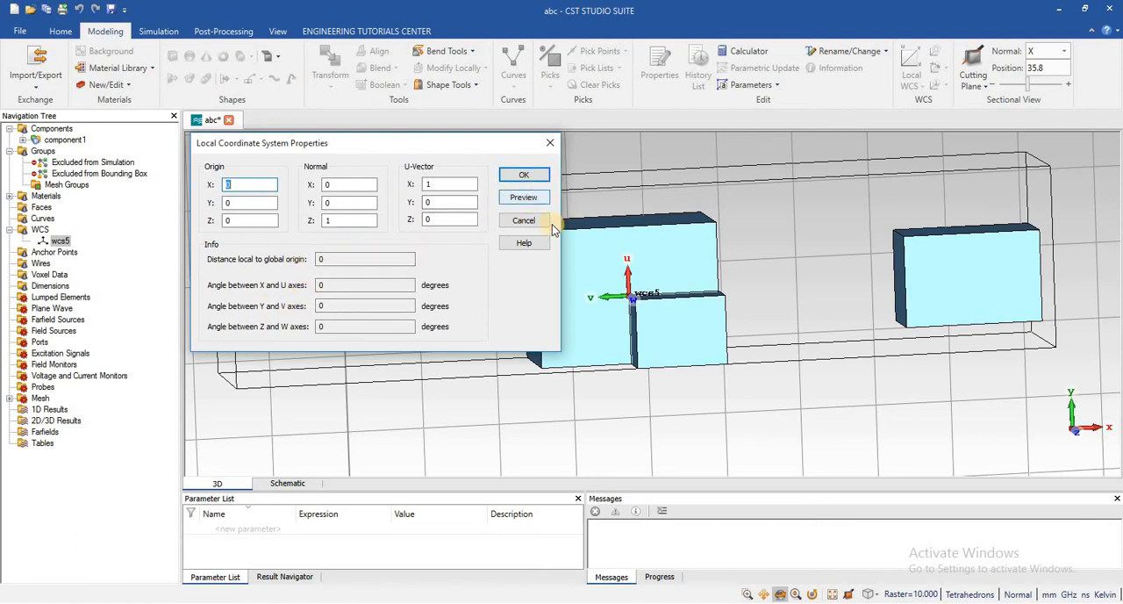
{"action": "left_click", "coordinate": [524, 220]}
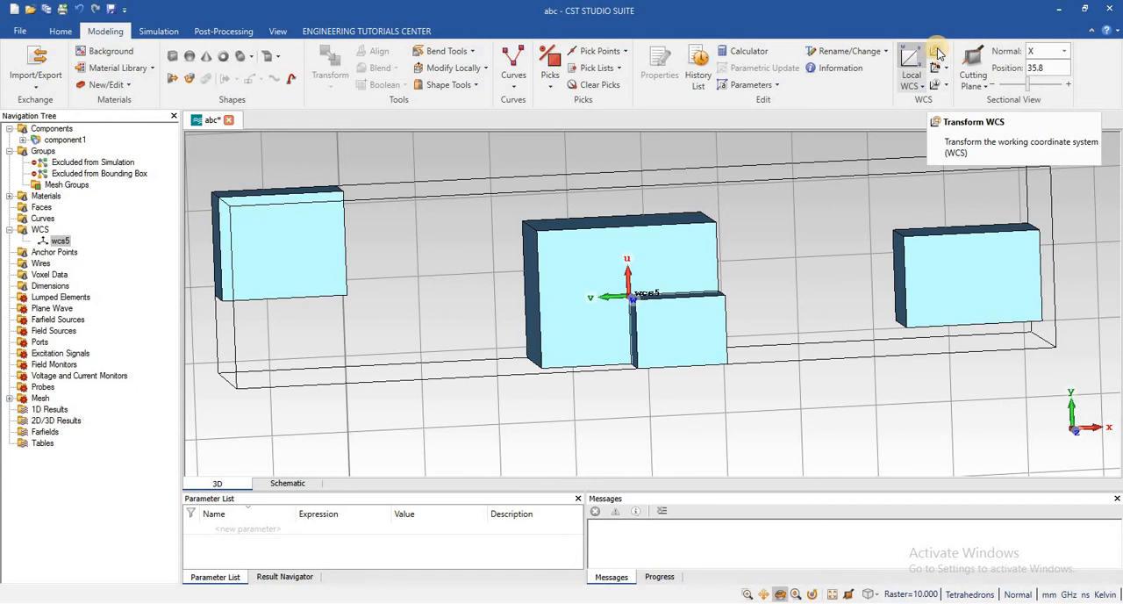
Try previewing a move of the WCS along U with DU offsets of 0.4, 7 and 50
{"action": "left_click", "coordinate": [937, 52]}
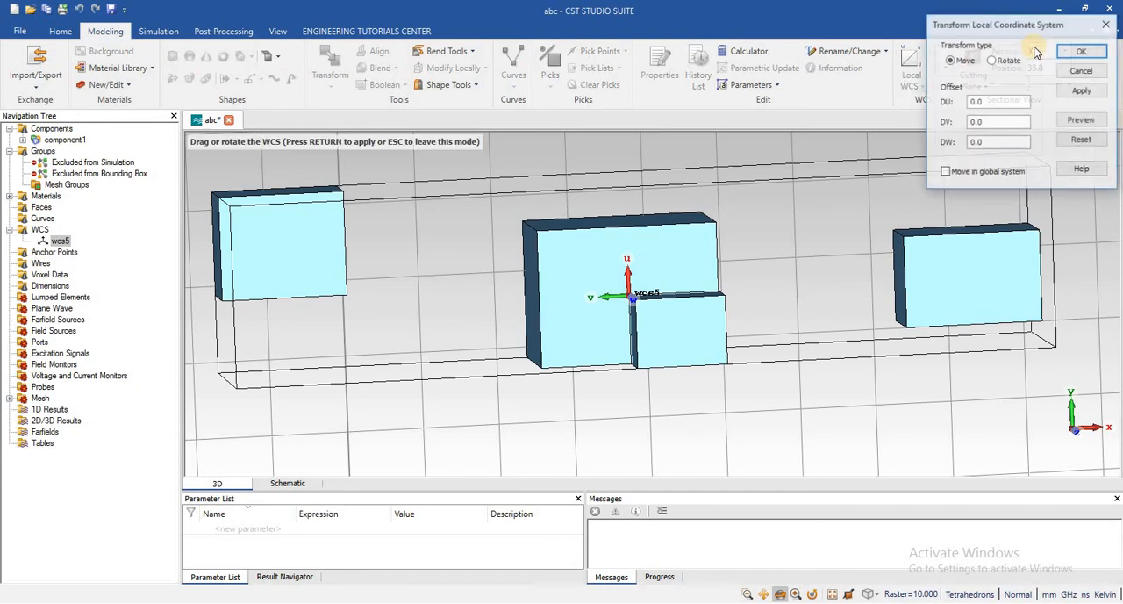
{"action": "left_click_drag", "start_coordinate": [934, 39], "coordinate": [832, 50]}
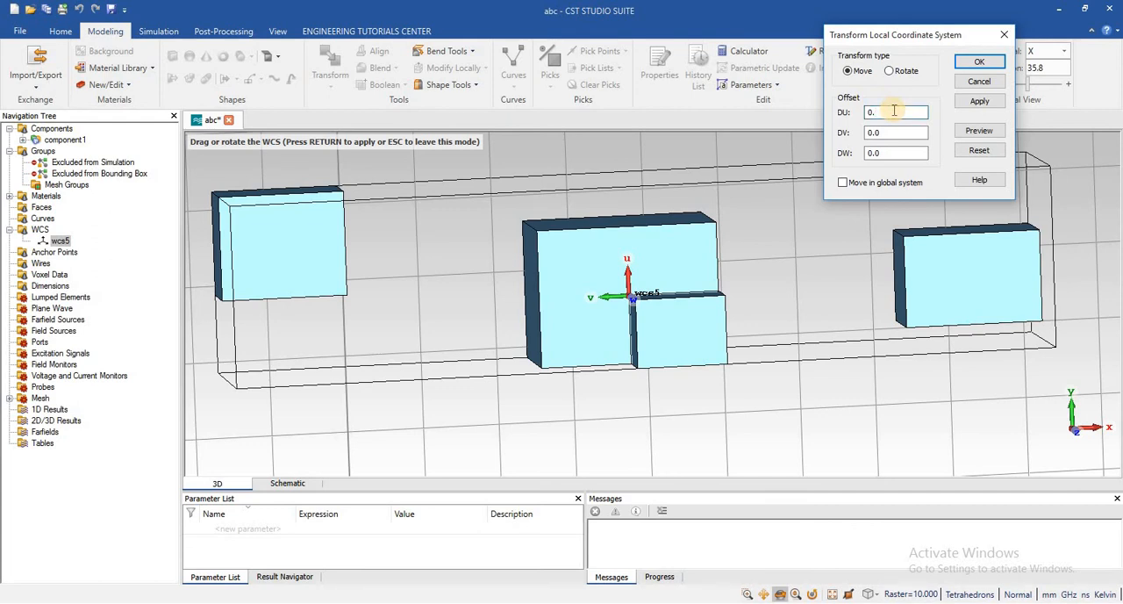
{"action": "type", "text": "4"}
{"action": "left_click", "coordinate": [979, 132]}
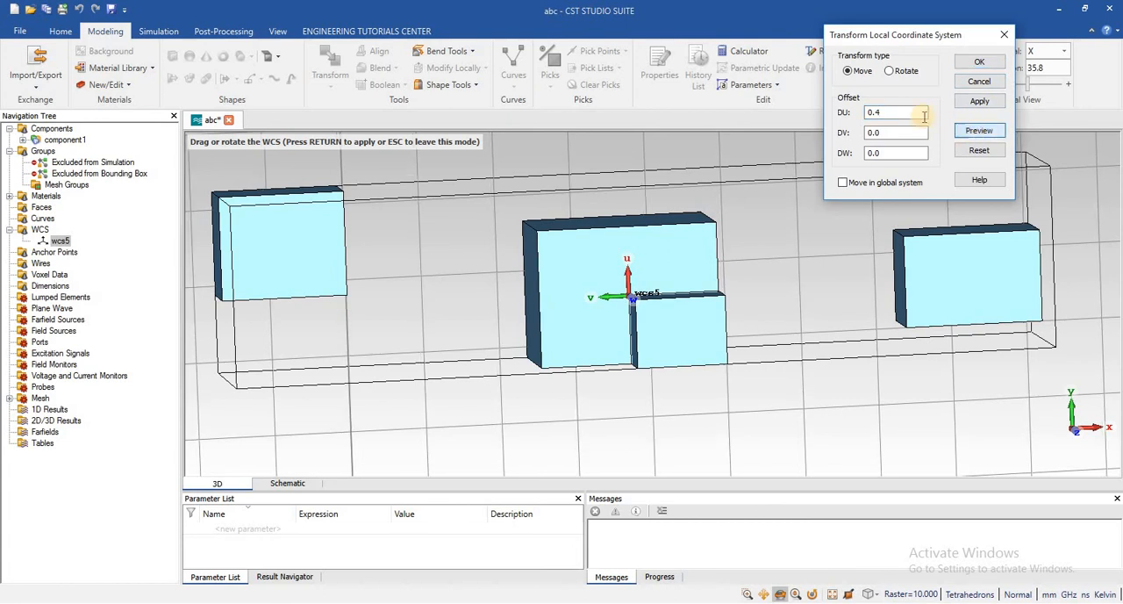
{"action": "left_click", "coordinate": [889, 112]}
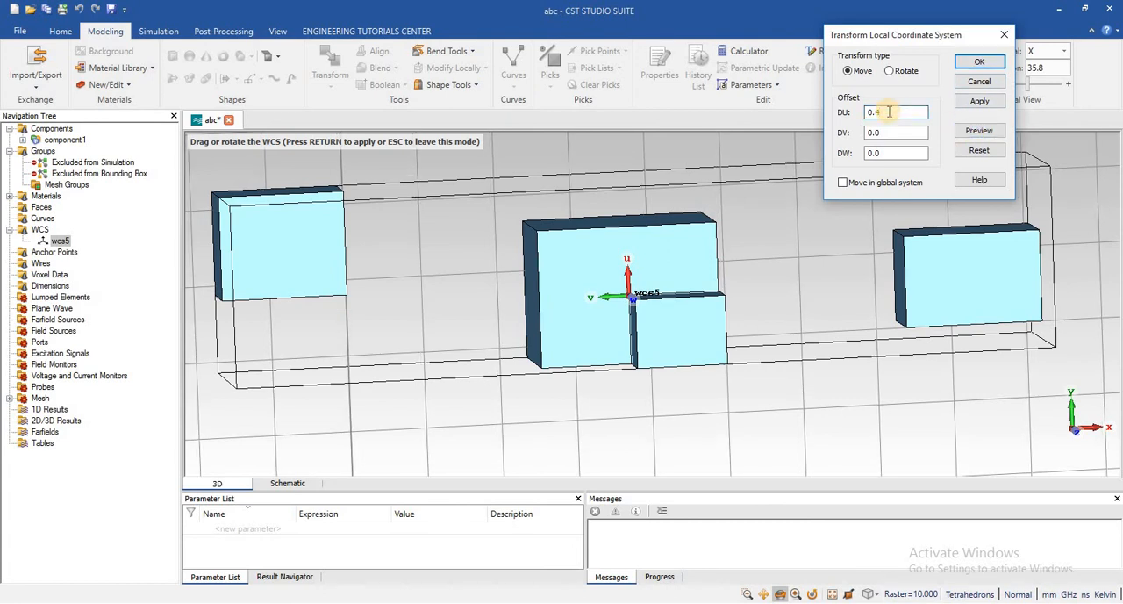
{"action": "type", "text": "7"}
{"action": "left_click", "coordinate": [977, 133]}
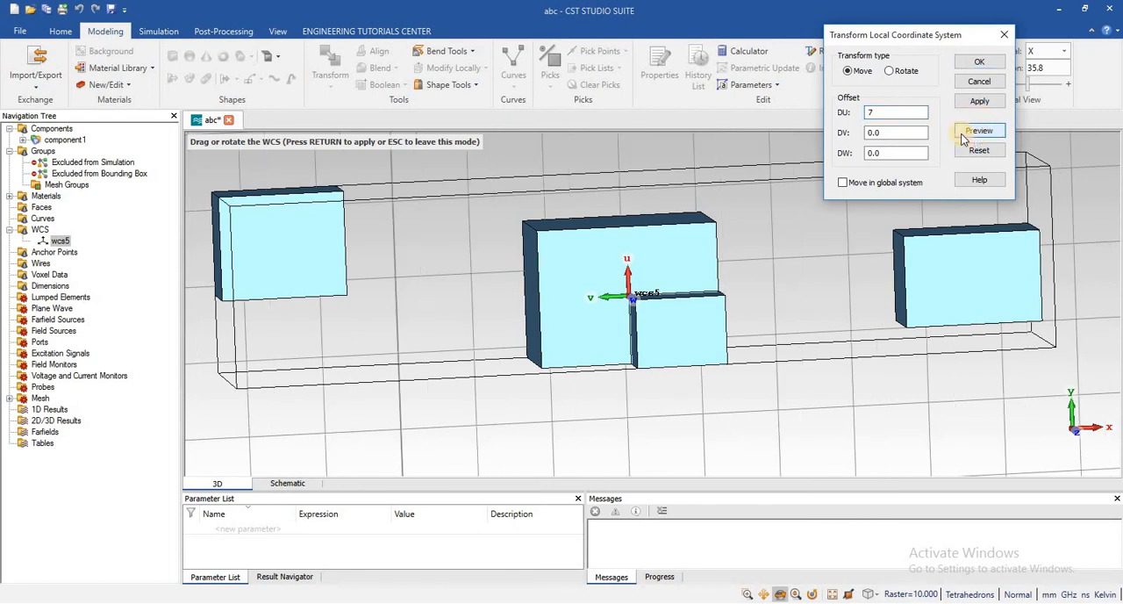
{"action": "double_click", "coordinate": [875, 113]}
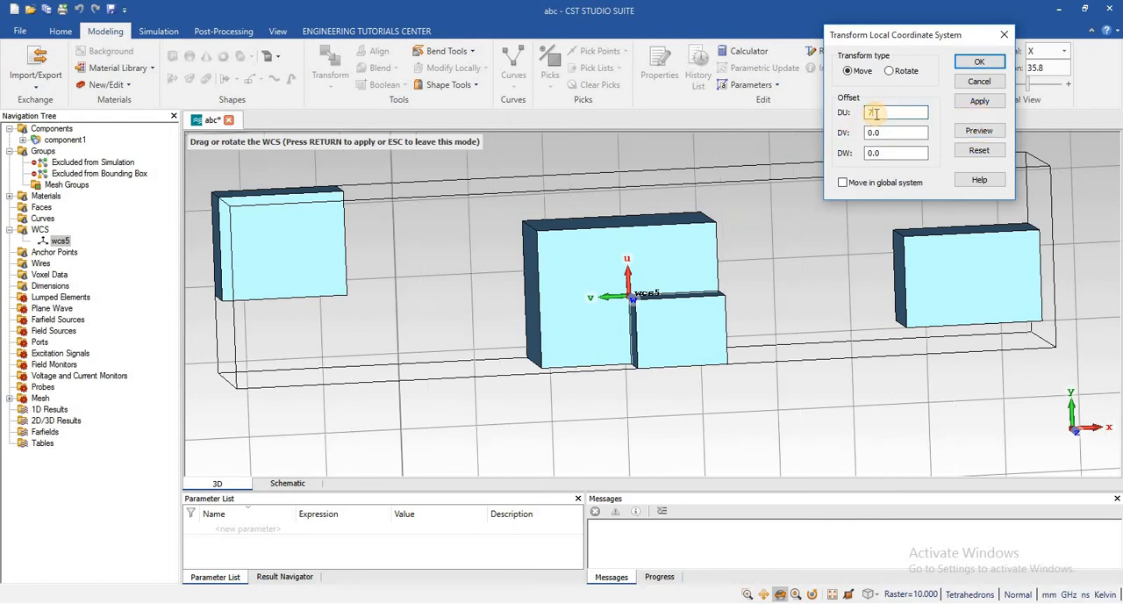
{"action": "type", "text": "50"}
{"action": "left_click", "coordinate": [968, 133]}
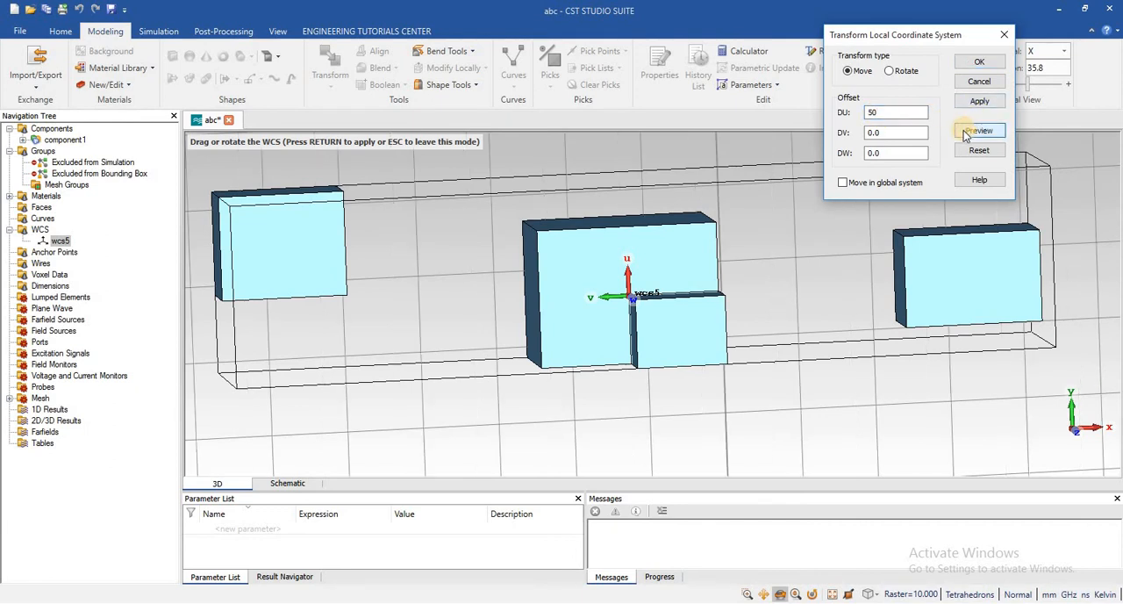
Try previewing a WCS rotation about W by 90 and 180 degrees, enable Clockwise, and cancel the transform
{"action": "left_click", "coordinate": [889, 71]}
{"action": "left_click", "coordinate": [843, 154]}
{"action": "left_click", "coordinate": [880, 155]}
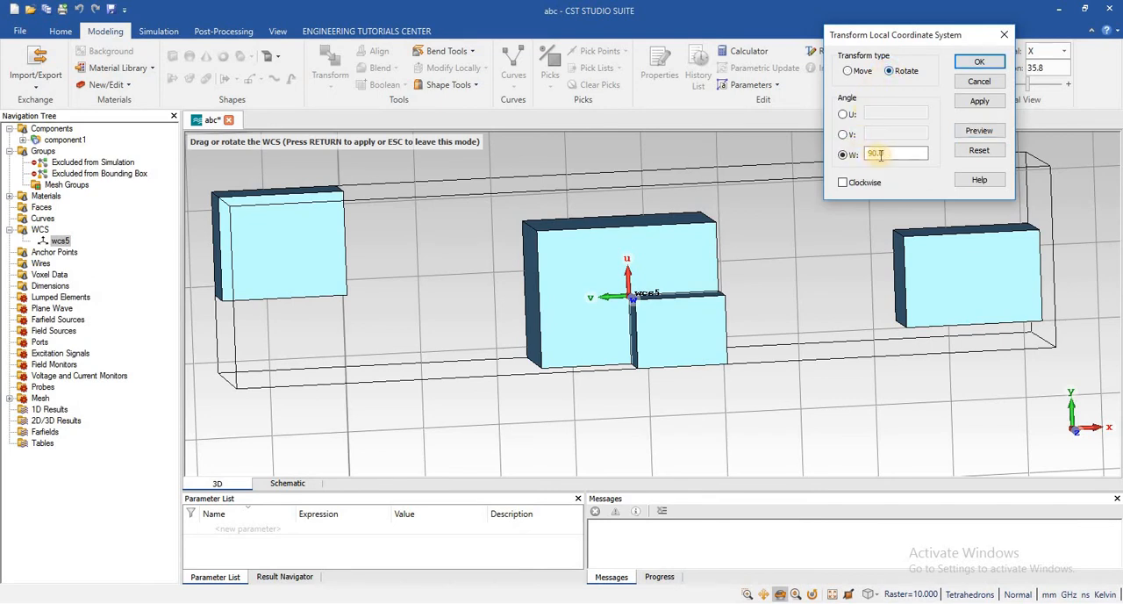
{"action": "left_click", "coordinate": [980, 127]}
{"action": "left_click", "coordinate": [903, 153]}
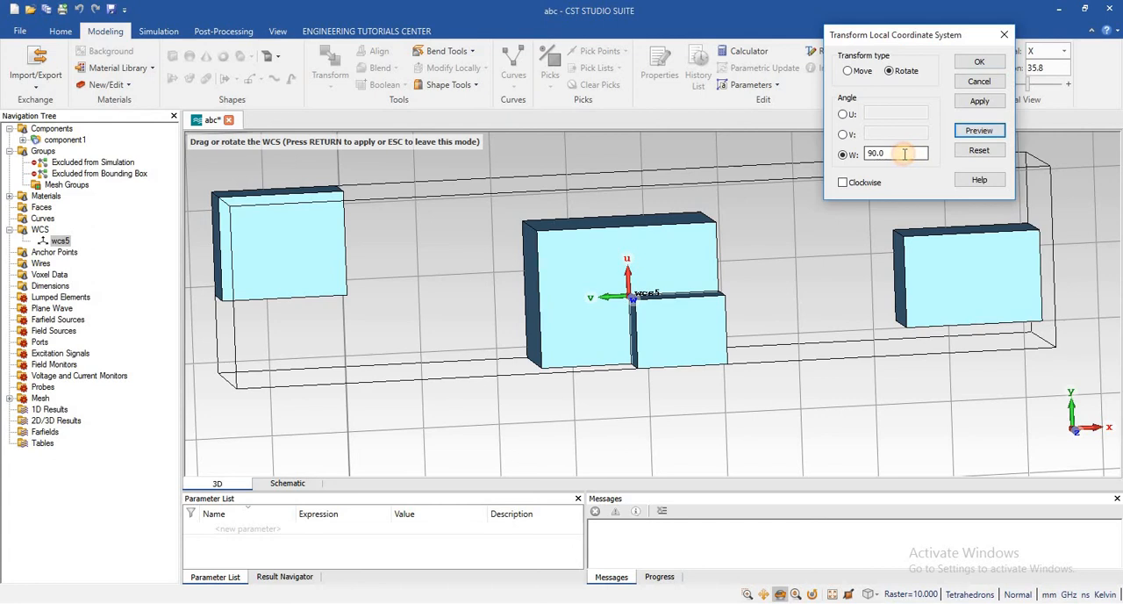
{"action": "key", "text": "BackSpace"}
{"action": "key", "text": "BackSpace"}
{"action": "key", "text": "BackSpace"}
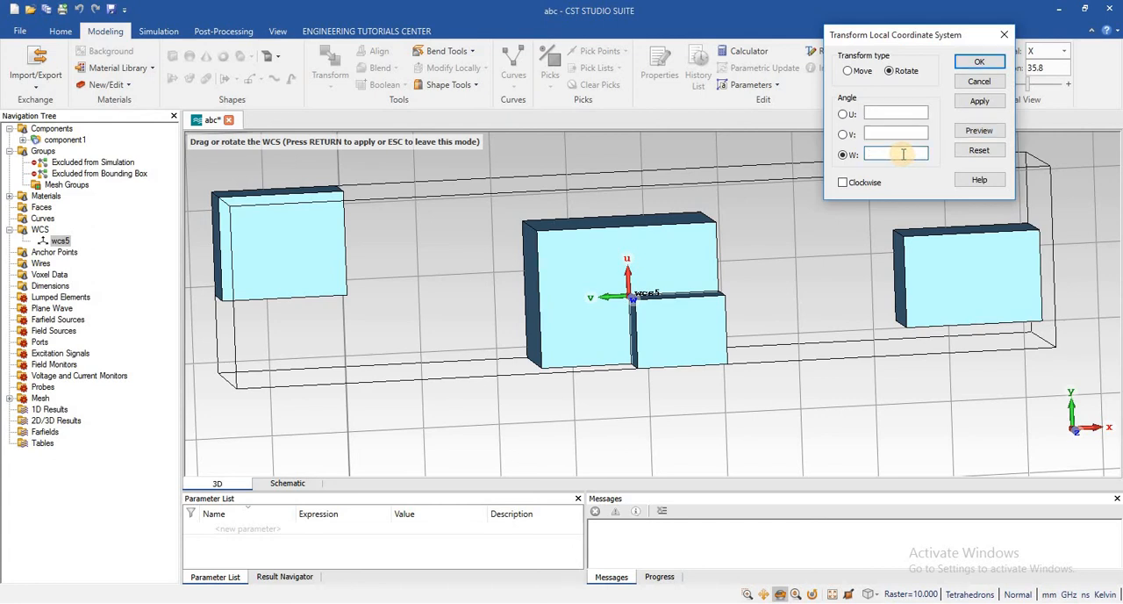
{"action": "type", "text": "180"}
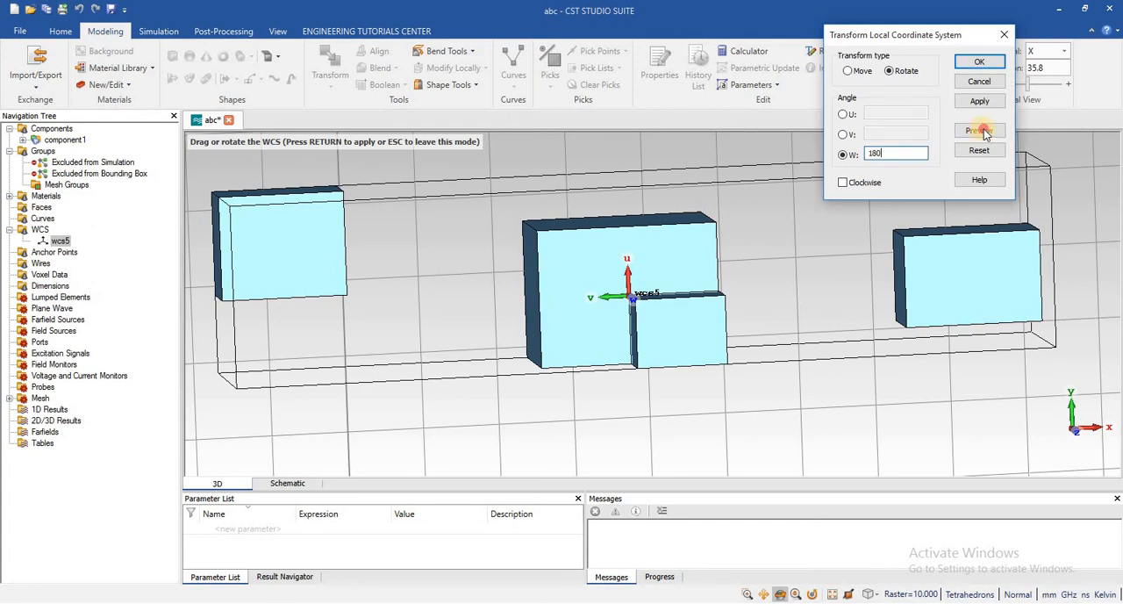
{"action": "left_click", "coordinate": [983, 131]}
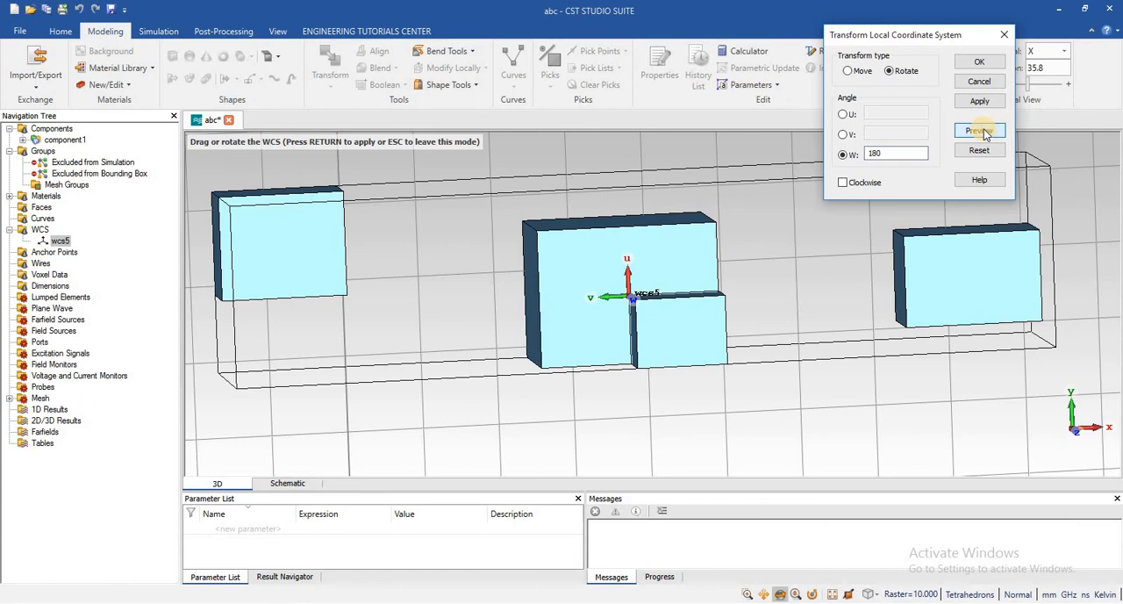
{"action": "left_click", "coordinate": [842, 183]}
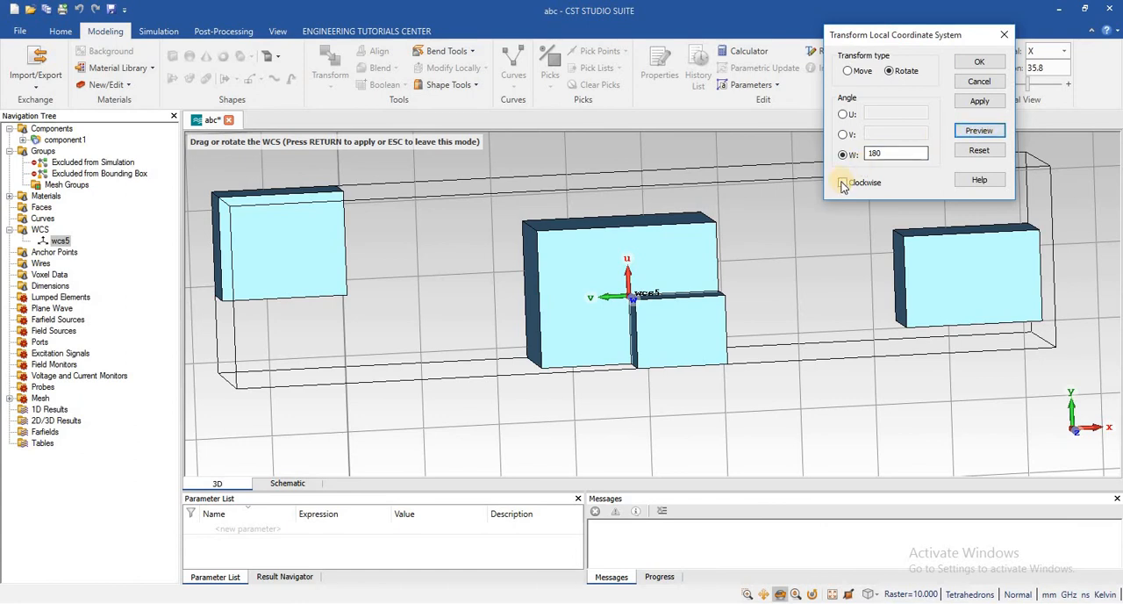
{"action": "left_click", "coordinate": [842, 182]}
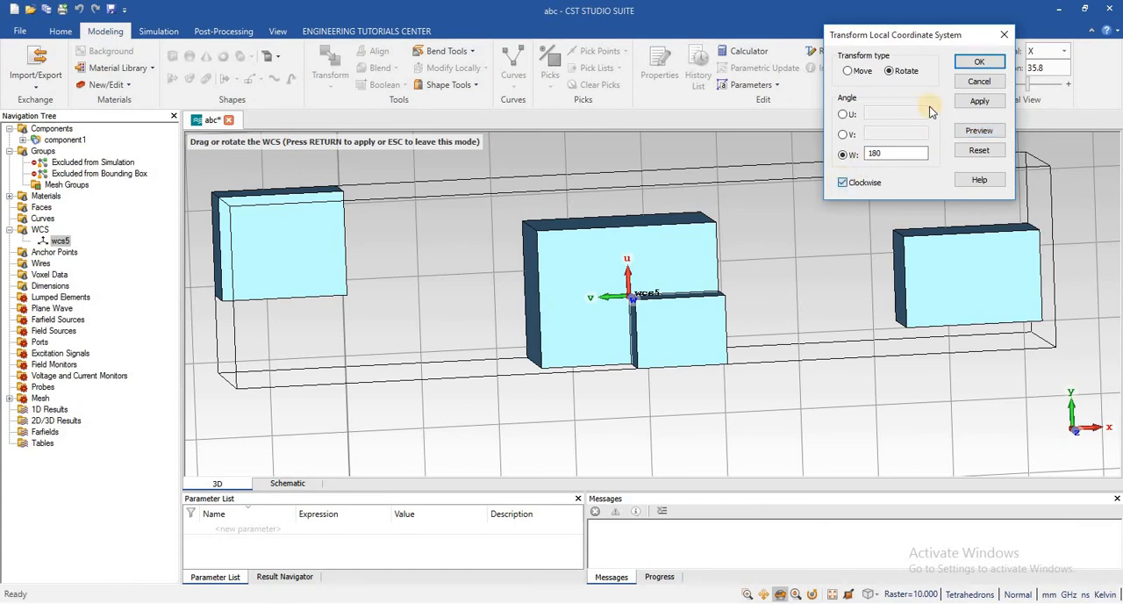
{"action": "left_click", "coordinate": [976, 86]}
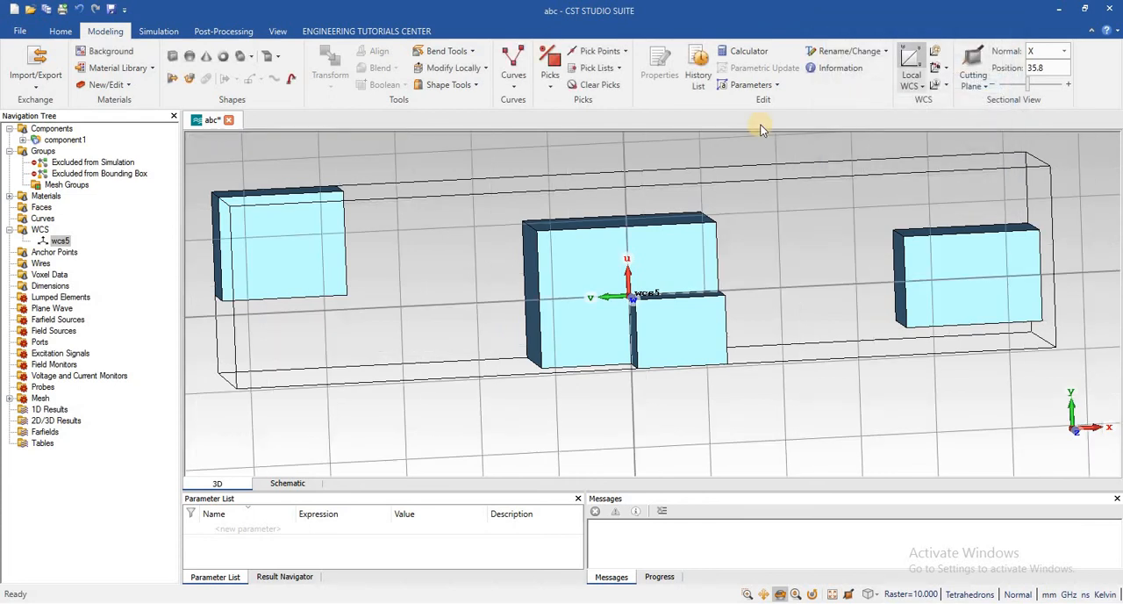
{"action": "left_click", "coordinate": [946, 71]}
{"action": "left_click", "coordinate": [948, 82]}
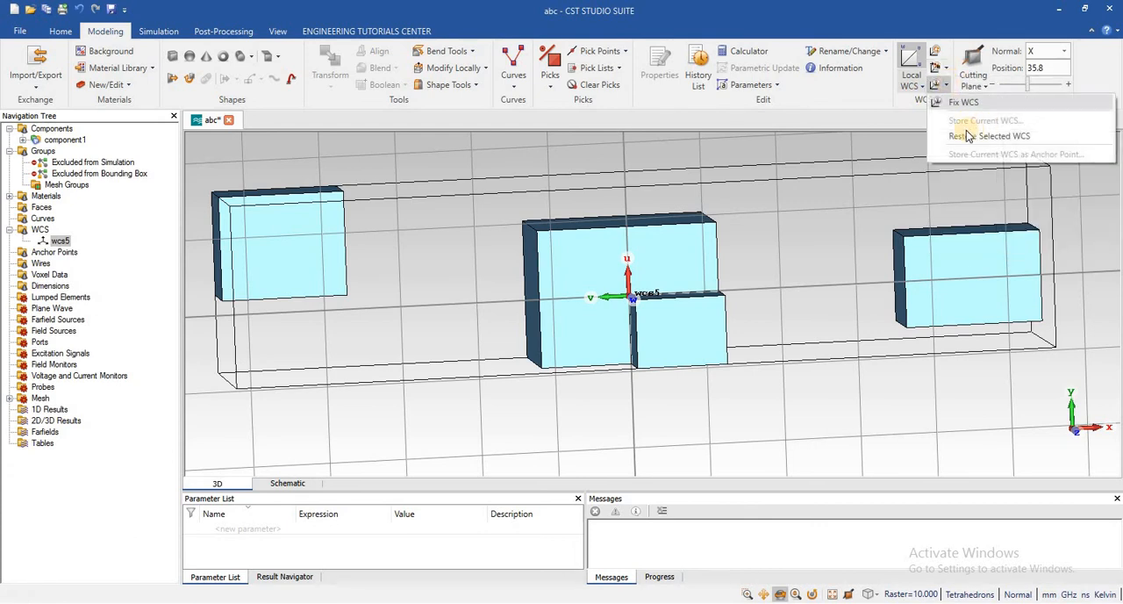
{"action": "left_click", "coordinate": [836, 117]}
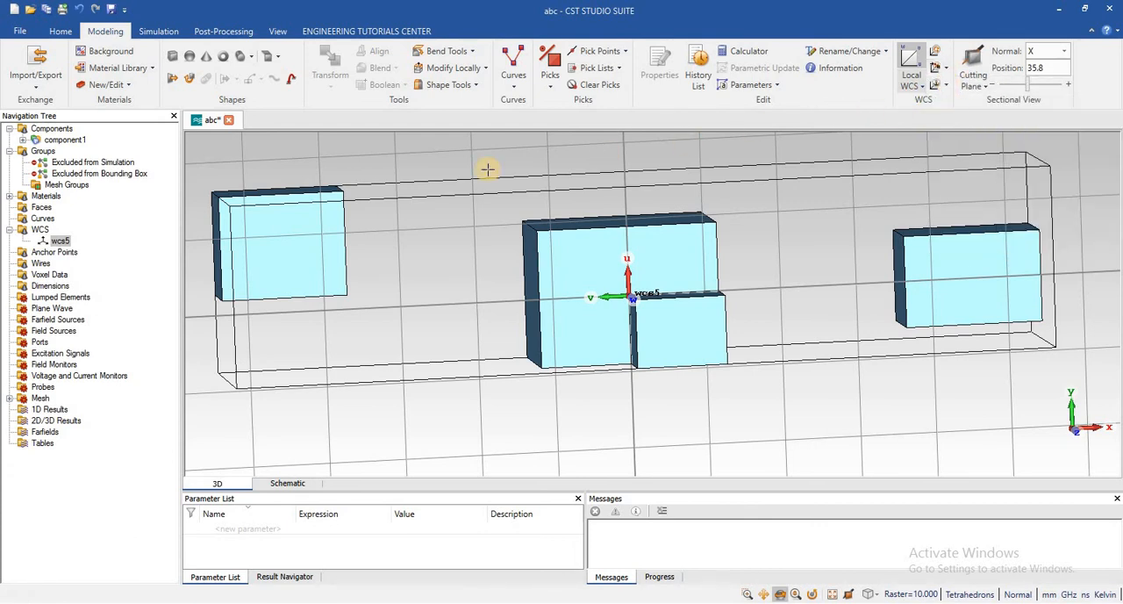
Select wcs5, start a WCS transform of type Move, and preview DU offsets of 3 and 6
{"action": "left_click", "coordinate": [58, 241]}
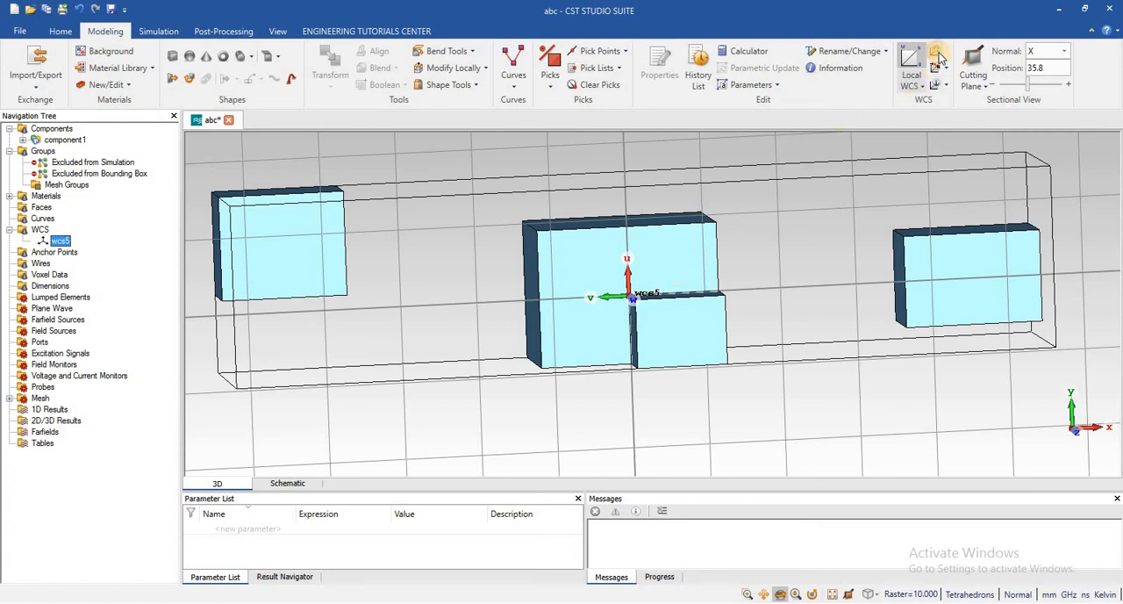
{"action": "left_click", "coordinate": [938, 53]}
{"action": "left_click_drag", "start_coordinate": [997, 22], "coordinate": [774, 120]}
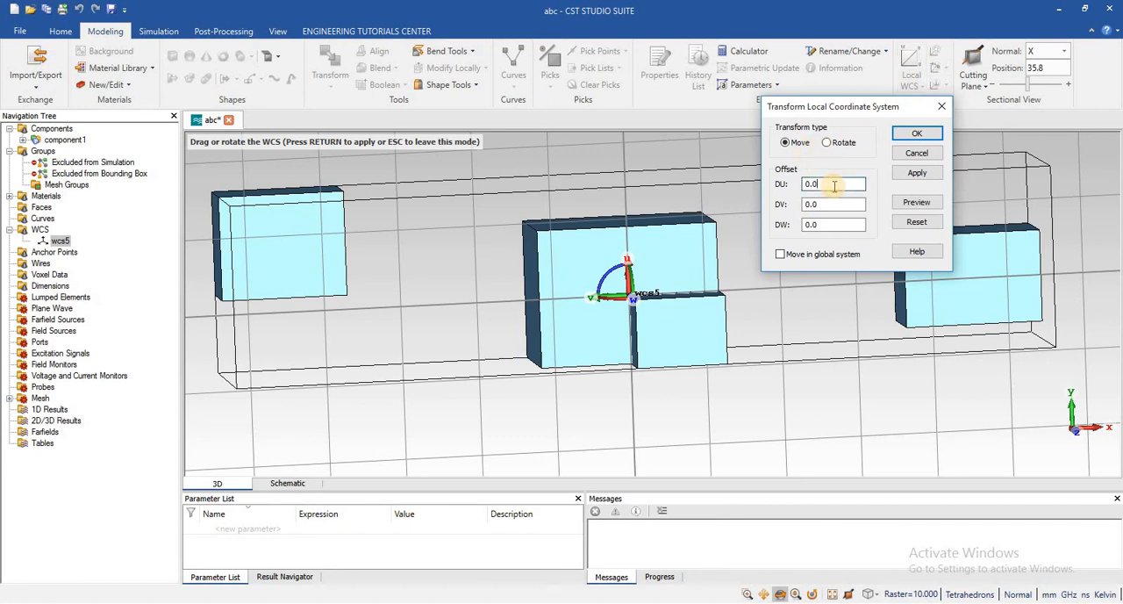
{"action": "type", "text": "3"}
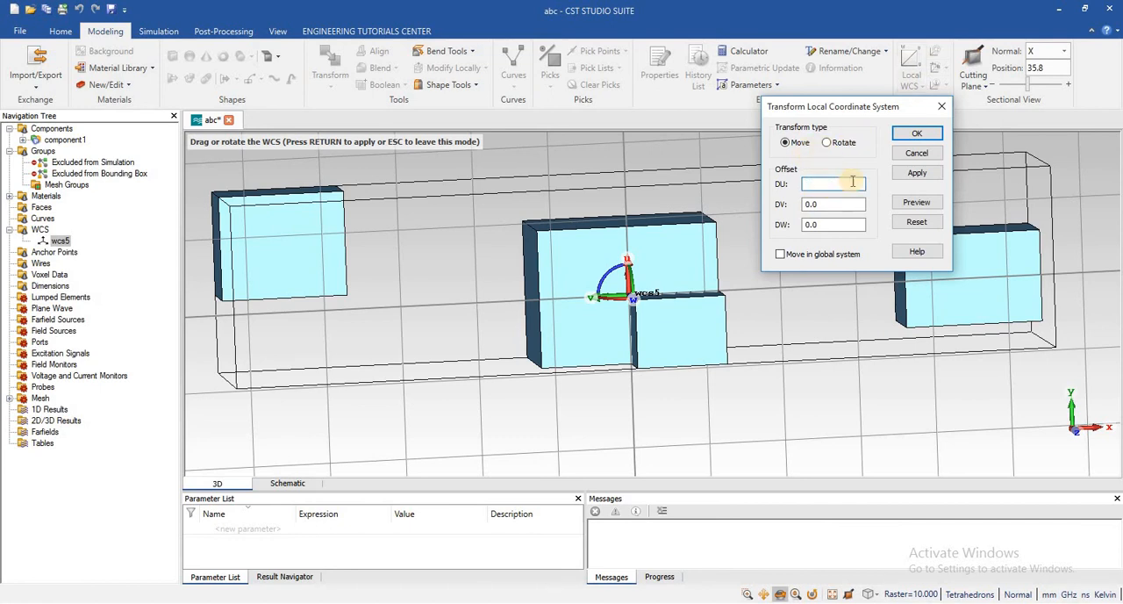
{"action": "left_click", "coordinate": [914, 204]}
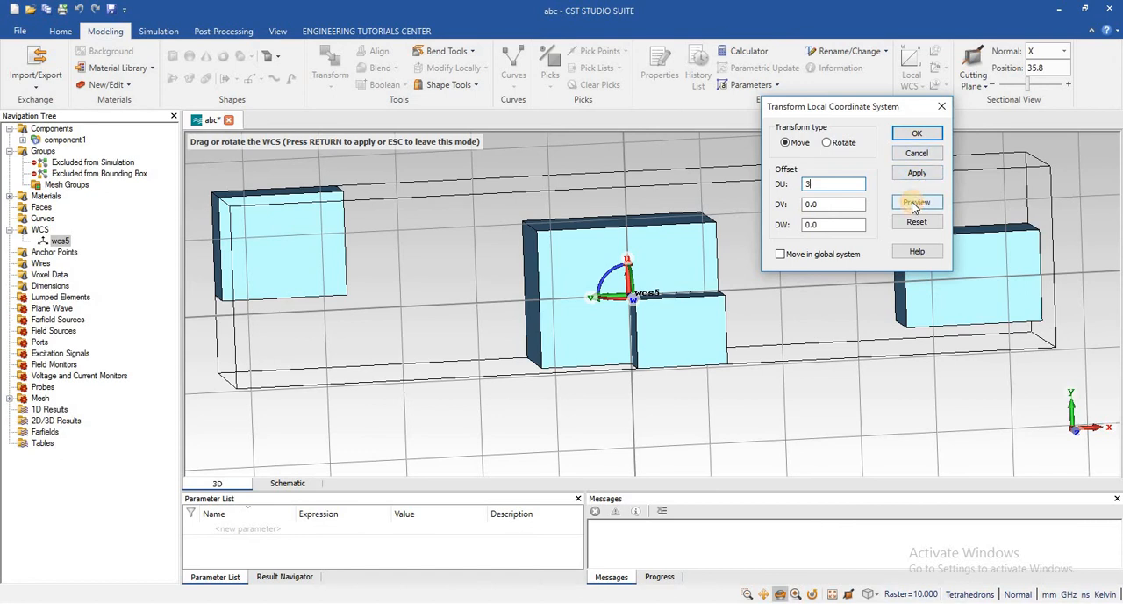
{"action": "left_click", "coordinate": [818, 187]}
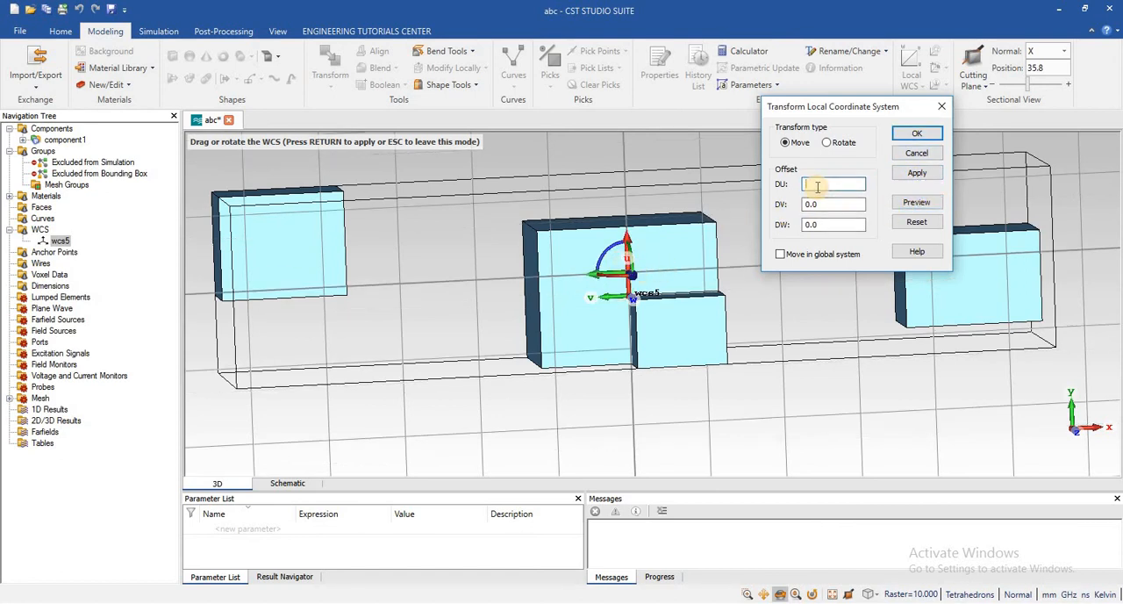
{"action": "type", "text": "6"}
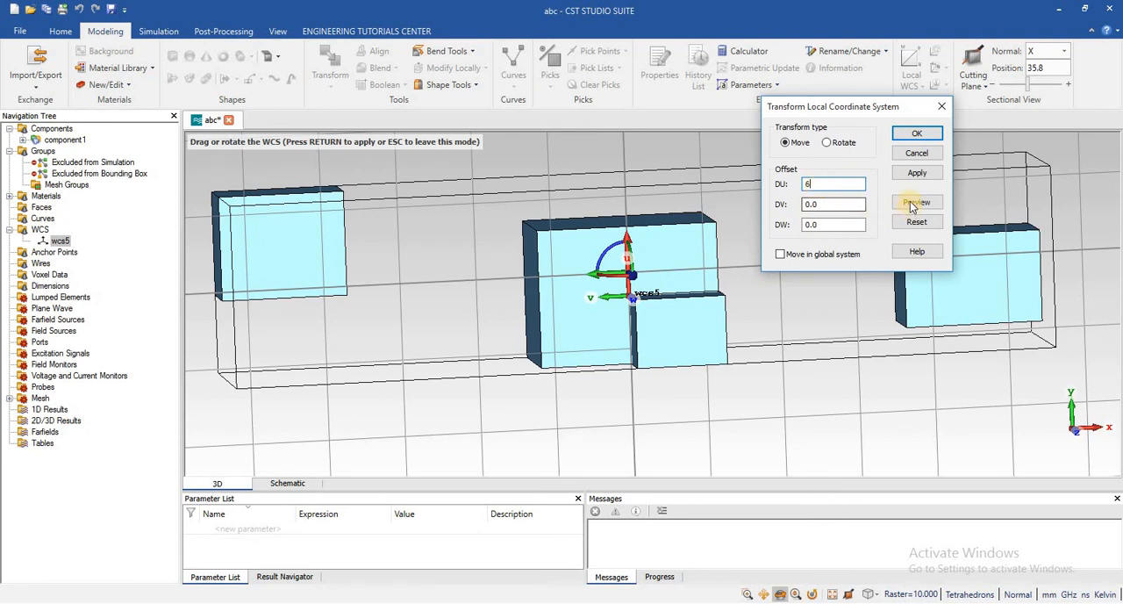
{"action": "left_click", "coordinate": [914, 203]}
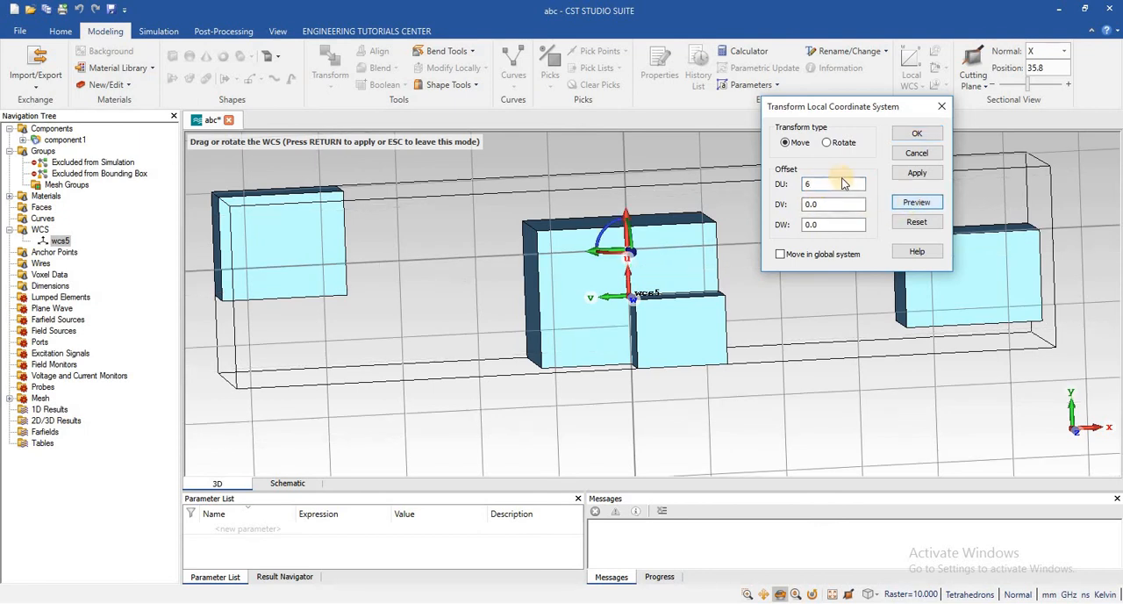
Preview the WCS move with the DV offset set to 5 and the DW offset also set to 5
{"action": "left_click", "coordinate": [828, 208]}
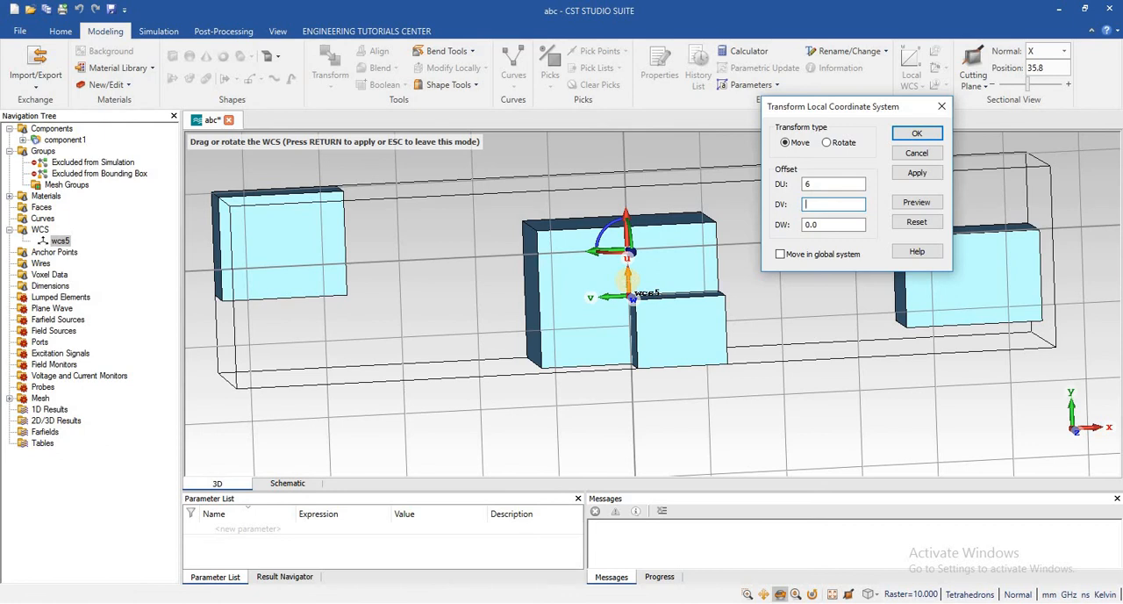
{"action": "left_click", "coordinate": [914, 202]}
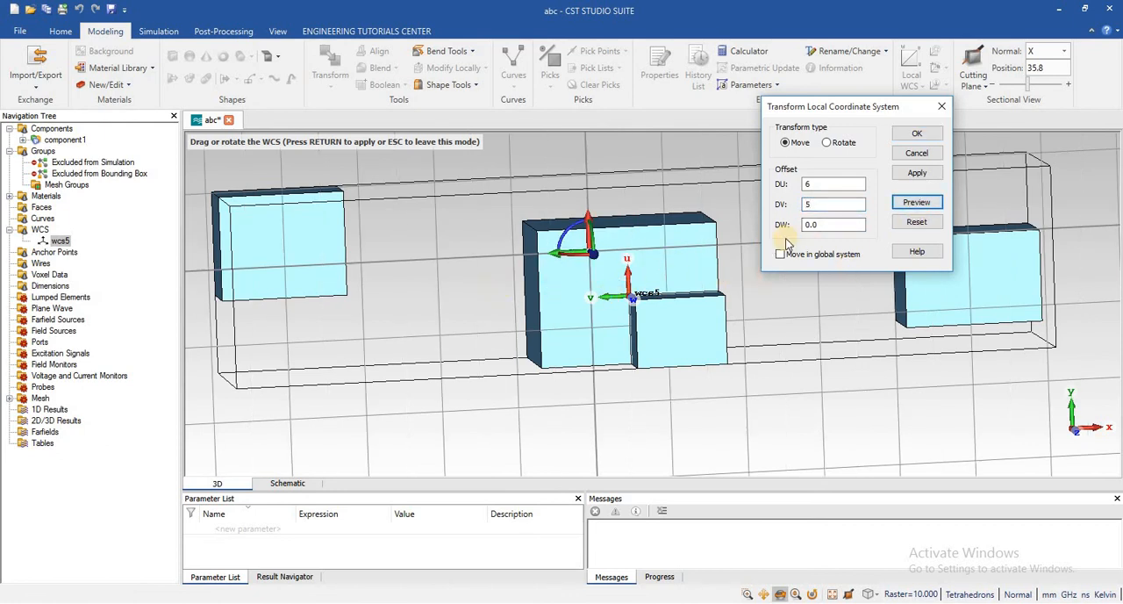
{"action": "left_click", "coordinate": [820, 225]}
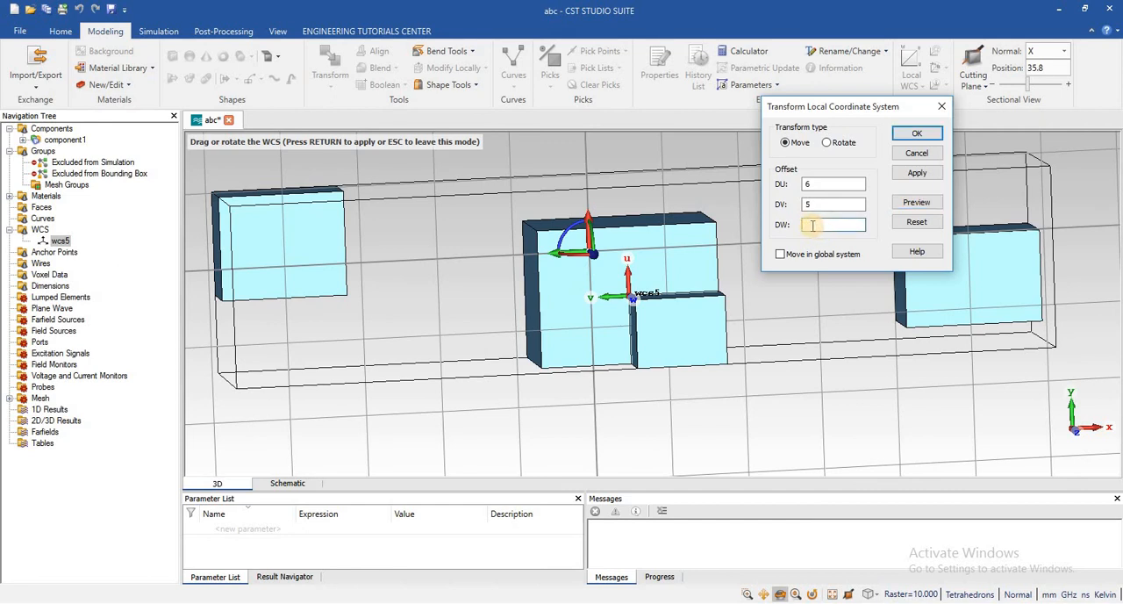
{"action": "type", "text": "5"}
{"action": "left_click", "coordinate": [916, 203]}
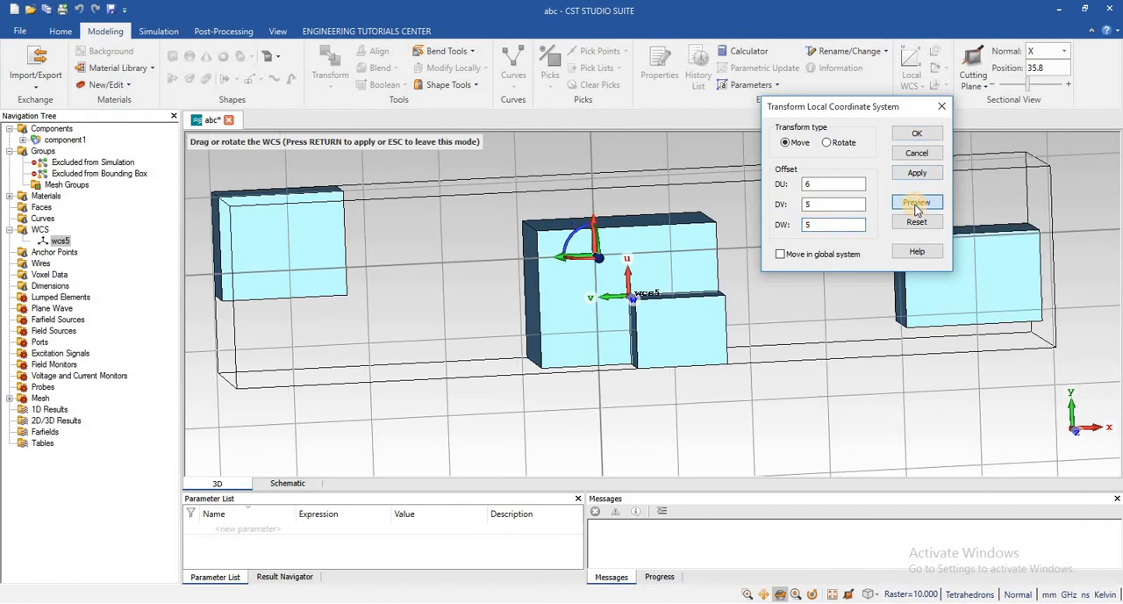
Rotate the WCS by 180 degrees about its W axis, previewing the rotation before accepting it
{"action": "left_click", "coordinate": [829, 142]}
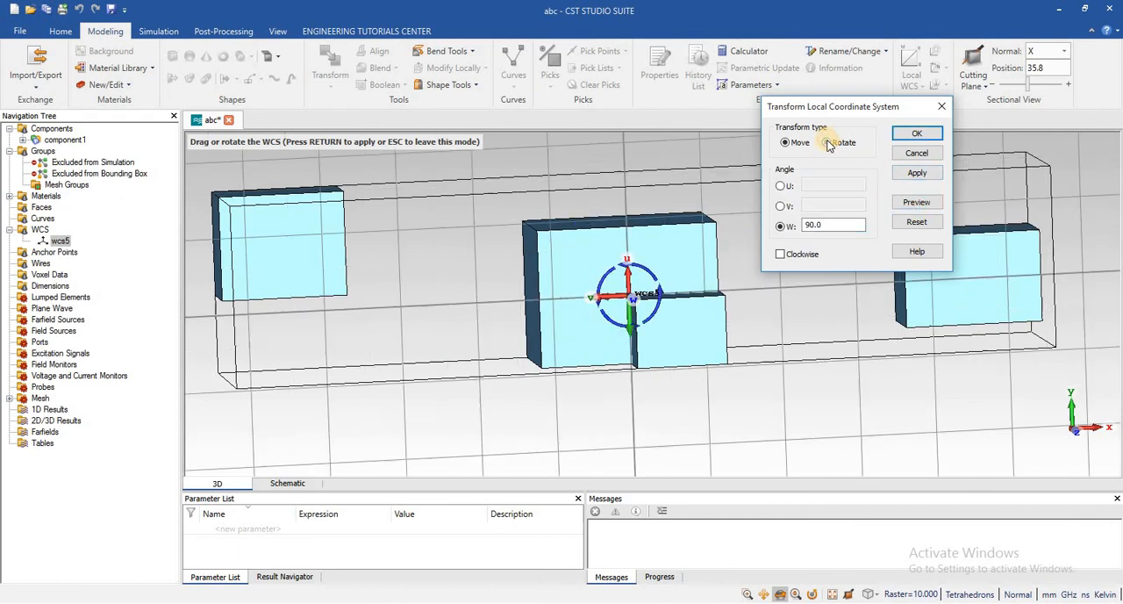
{"action": "left_click", "coordinate": [833, 224]}
{"action": "key", "text": "BackSpace"}
{"action": "key", "text": "BackSpace"}
{"action": "key", "text": "BackSpace"}
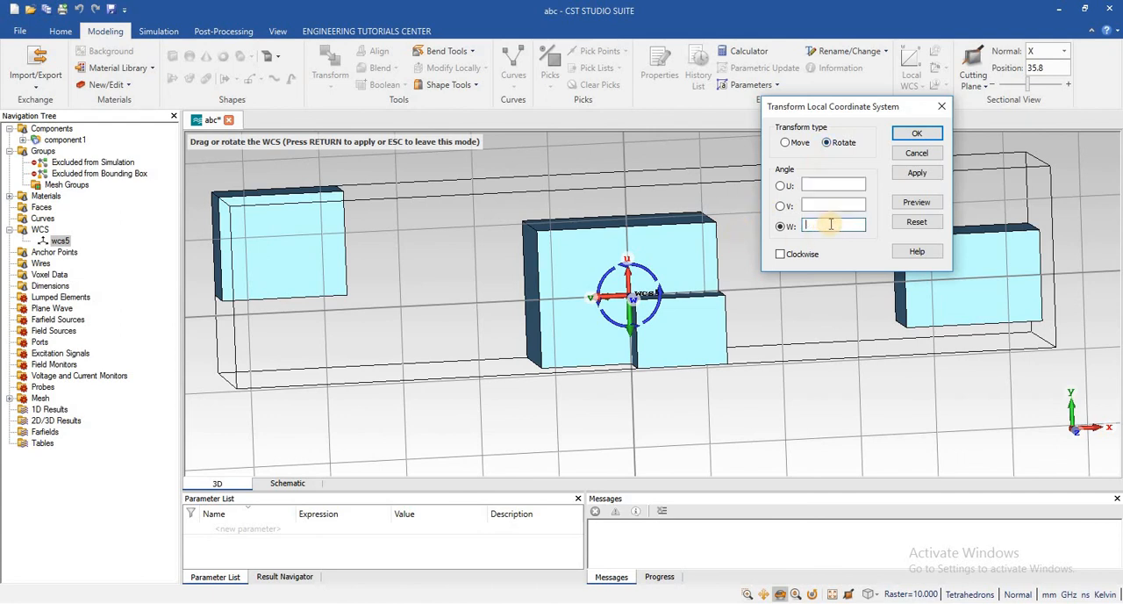
{"action": "type", "text": "1"}
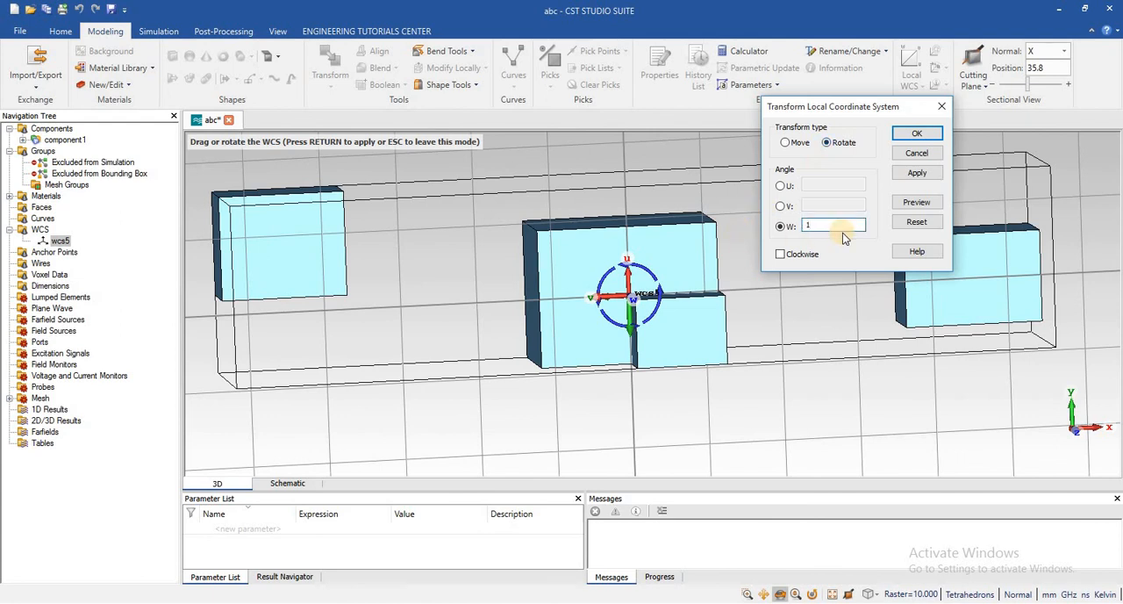
{"action": "type", "text": "80"}
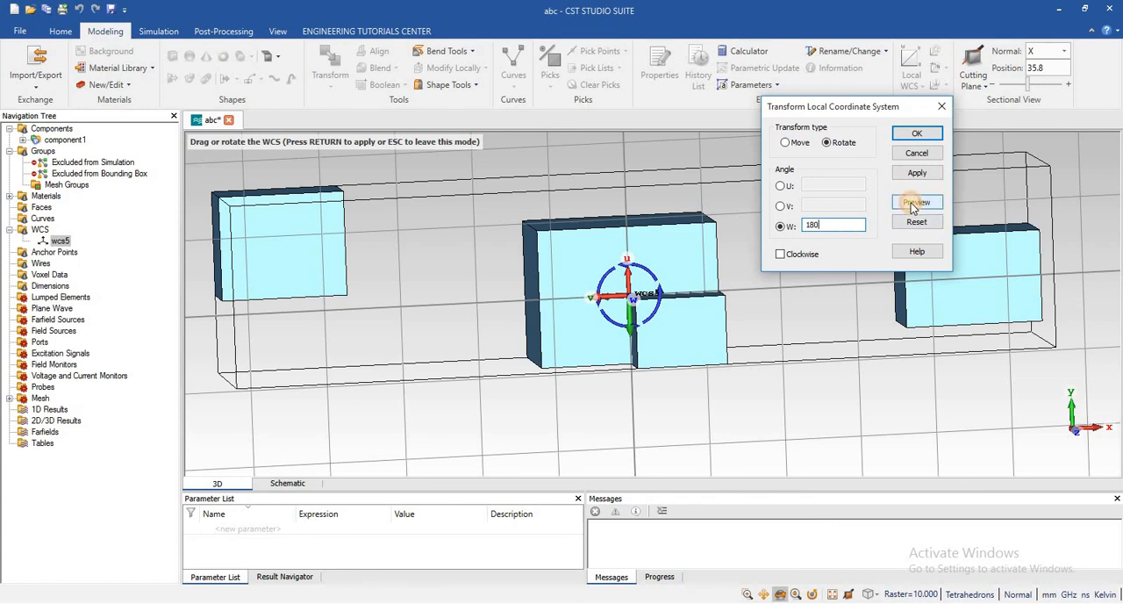
{"action": "left_click", "coordinate": [915, 204]}
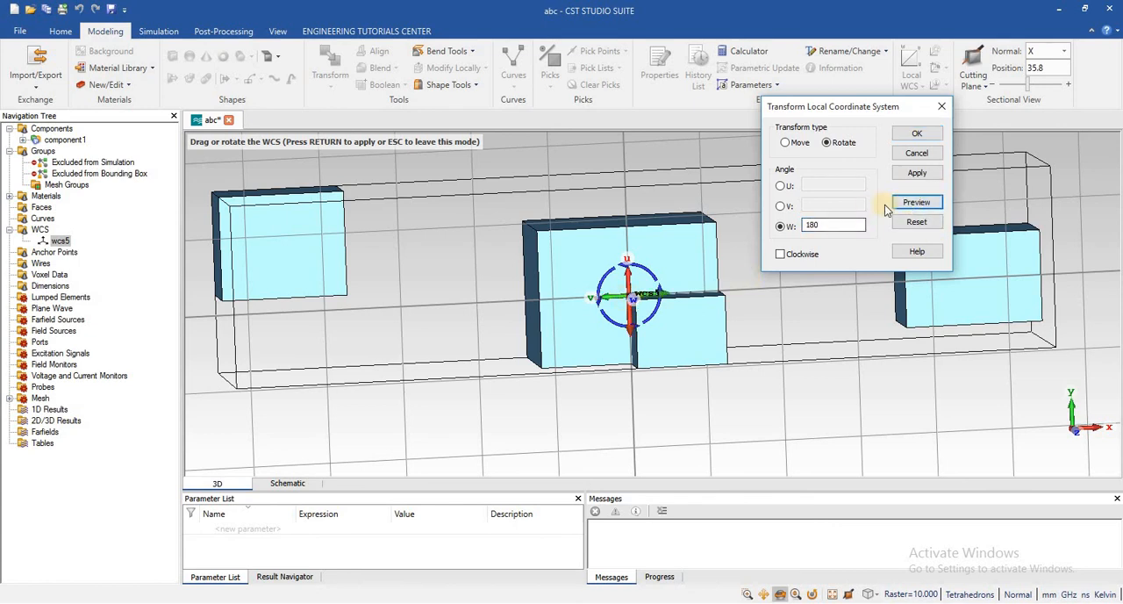
{"action": "left_click", "coordinate": [917, 136]}
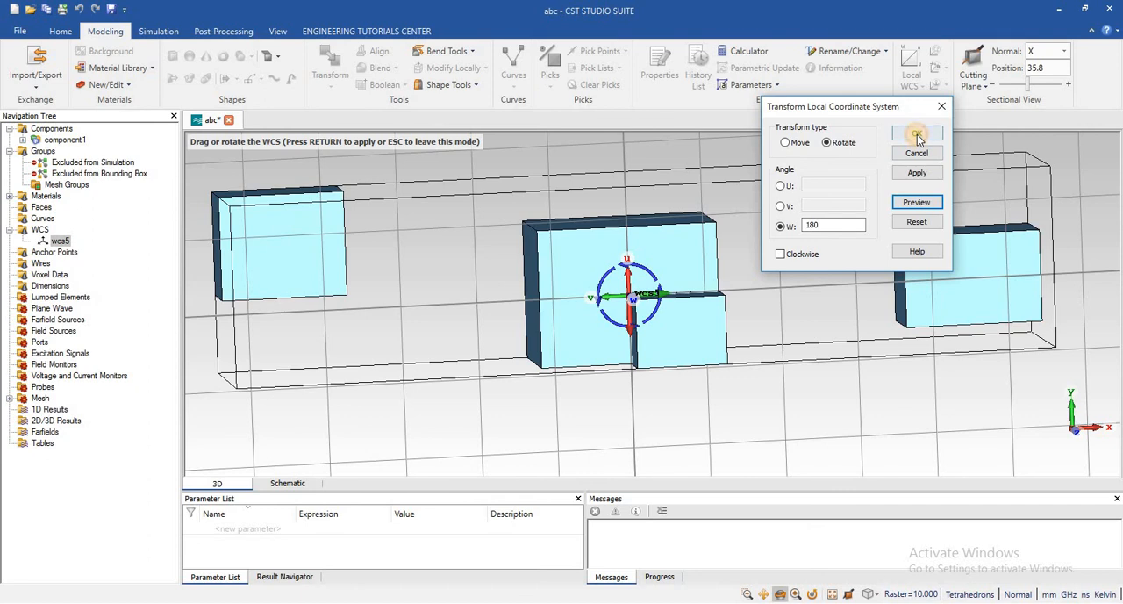
{"action": "left_click", "coordinate": [916, 134]}
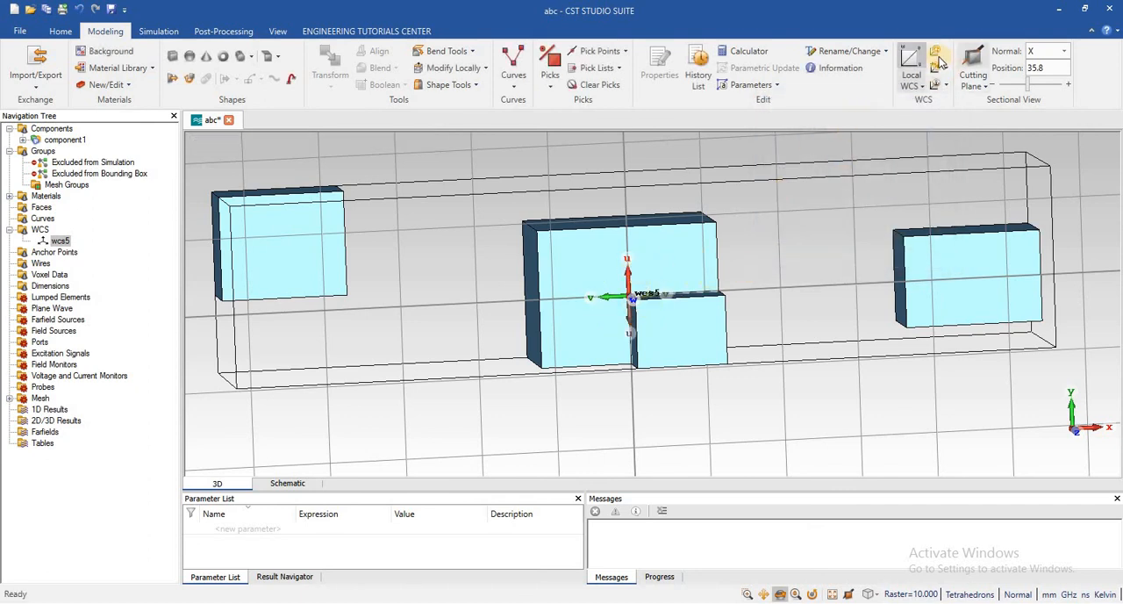
Start a WCS transform of type Rotate and preview a rotation of 90 degrees about the W axis
{"action": "left_click", "coordinate": [936, 57]}
{"action": "left_click", "coordinate": [992, 59]}
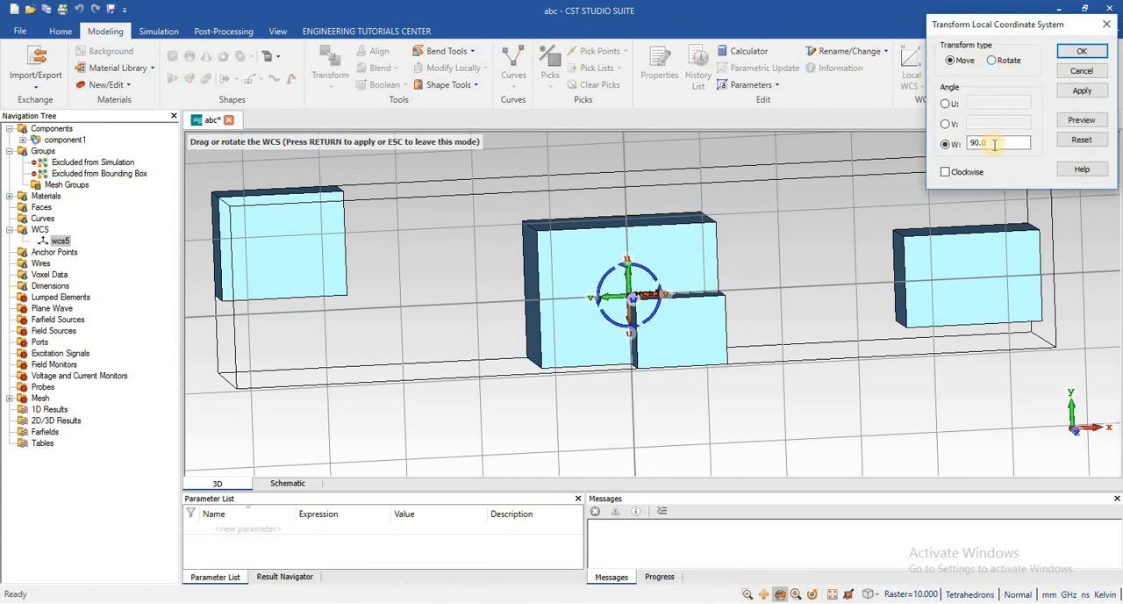
{"action": "left_click", "coordinate": [994, 145]}
{"action": "double_click", "coordinate": [980, 145]}
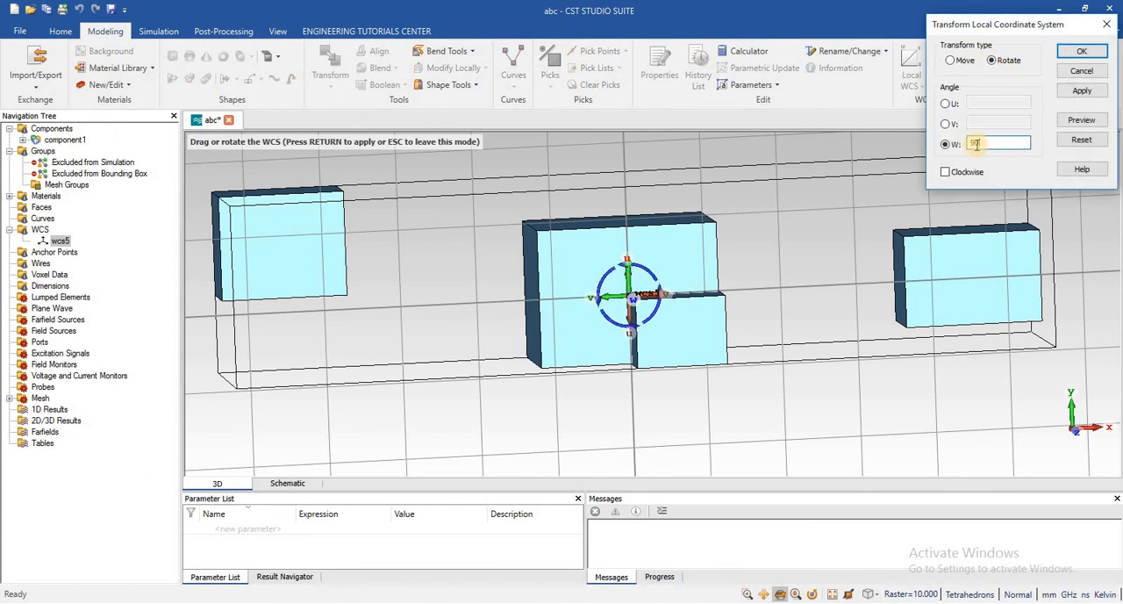
{"action": "key", "text": "BackSpace"}
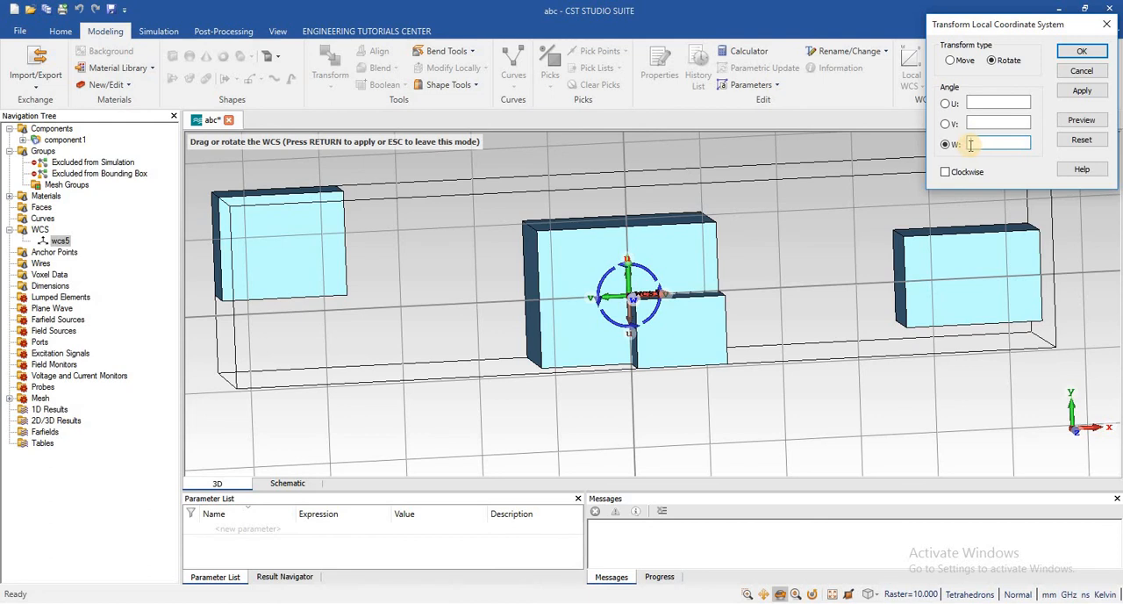
{"action": "type", "text": "90"}
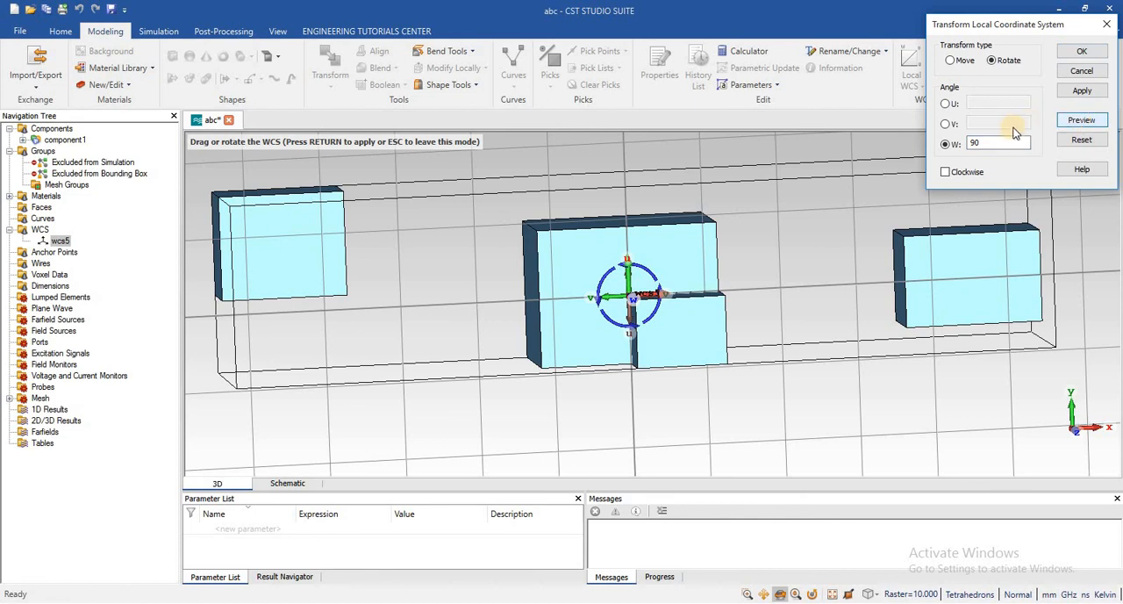
Change the W rotation angle to 270 degrees, preview the rotation and accept the transform
{"action": "double_click", "coordinate": [986, 145]}
{"action": "left_click", "coordinate": [987, 145]}
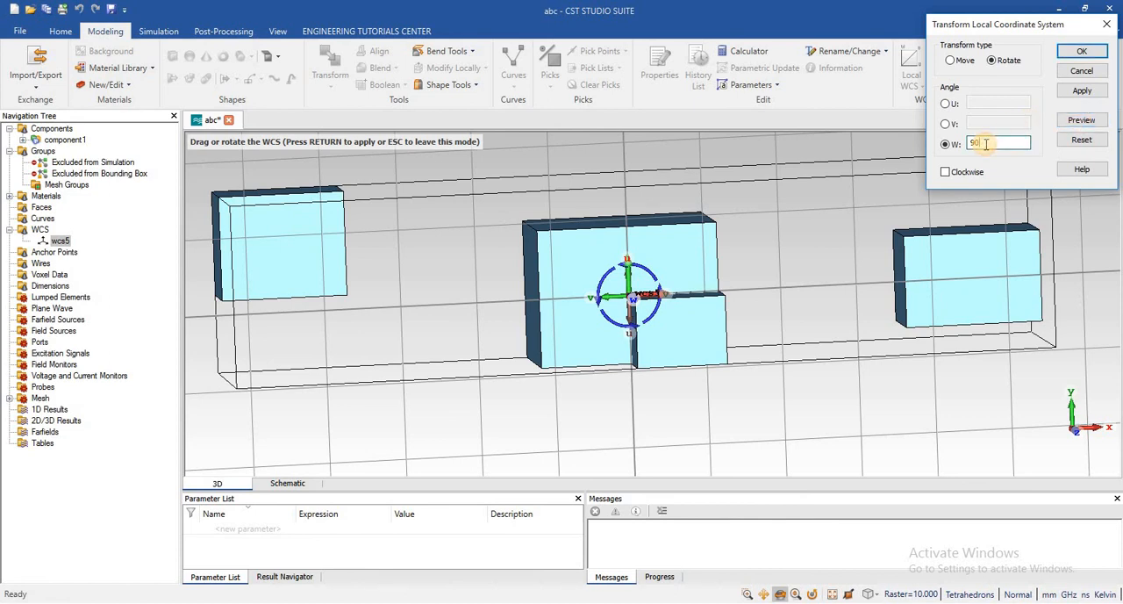
{"action": "key", "text": "BackSpace"}
{"action": "key", "text": "BackSpace"}
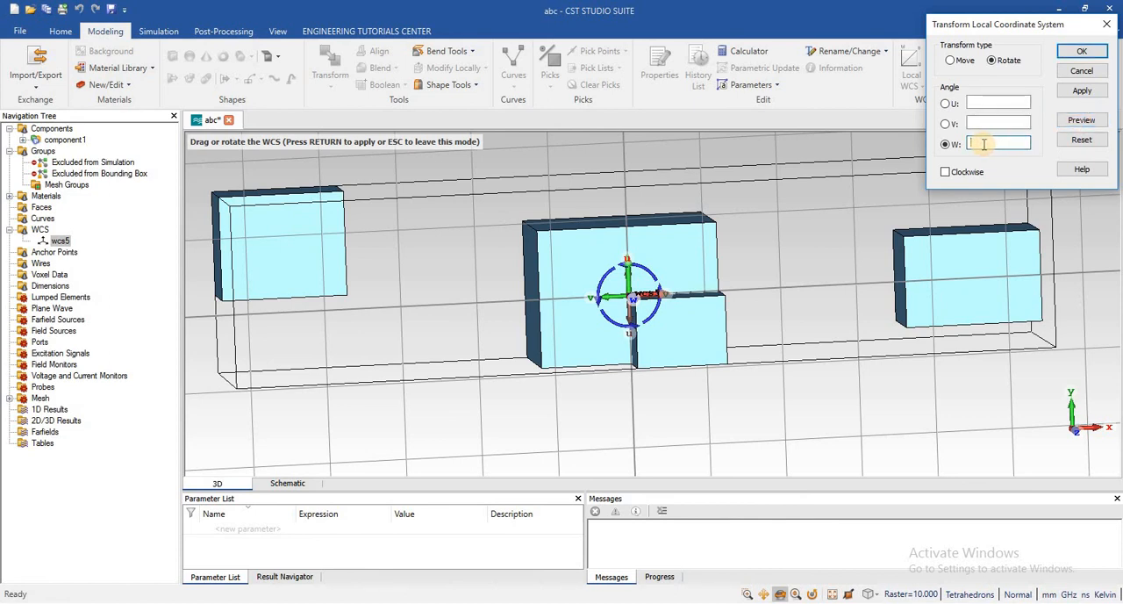
{"action": "type", "text": "270"}
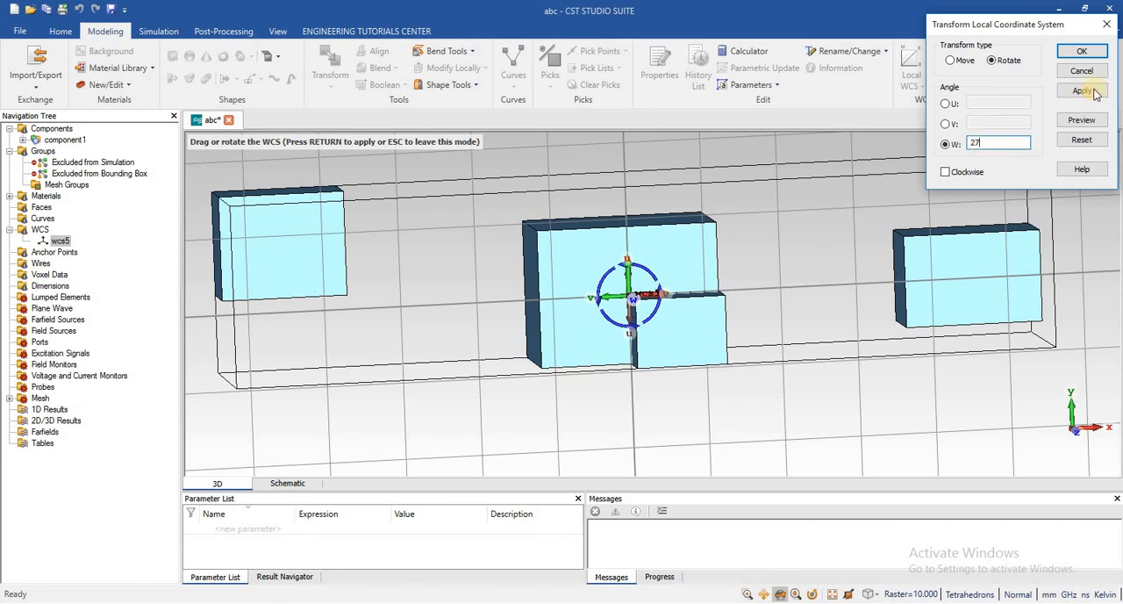
{"action": "left_click", "coordinate": [1082, 120]}
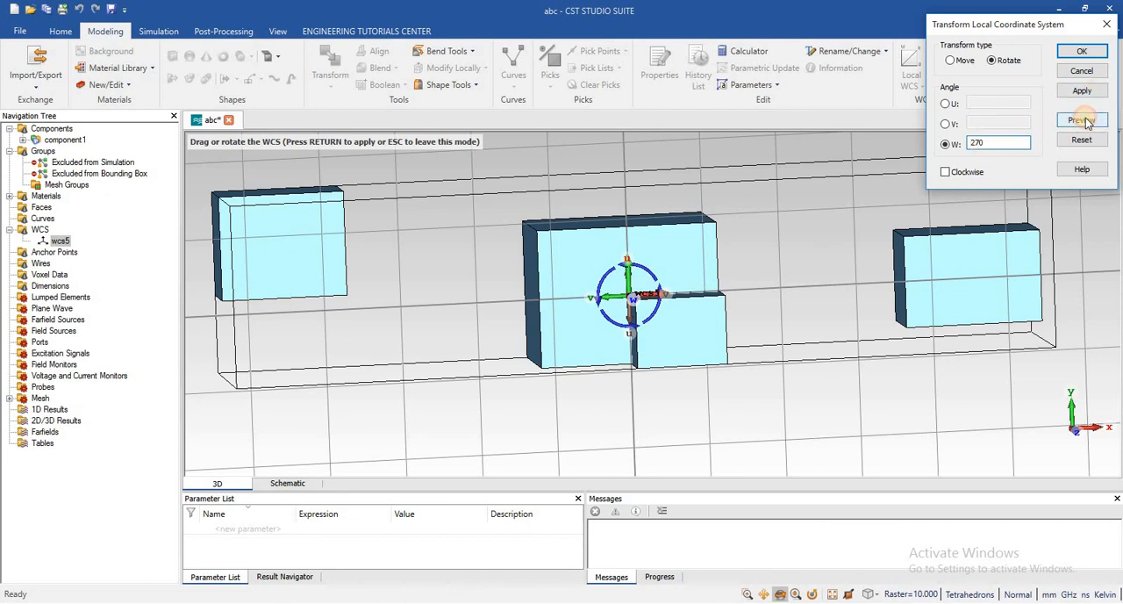
{"action": "left_click", "coordinate": [1082, 51]}
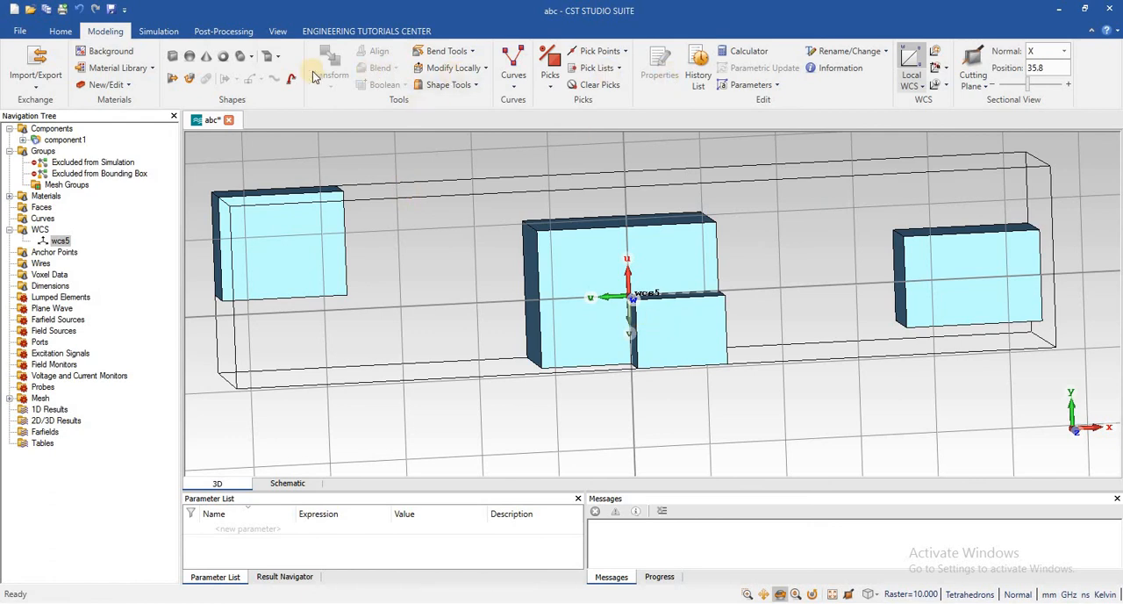
Examine the rotated local WCS axes against the stored wcs5 axes up close on the central block from an angled view
{"action": "right_click", "coordinate": [616, 186]}
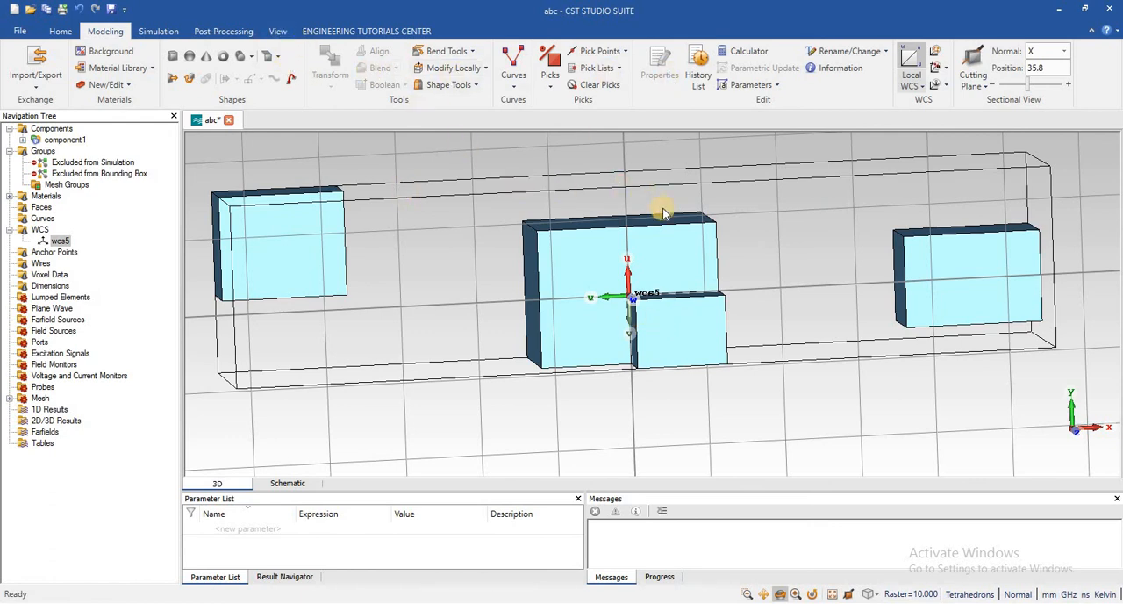
{"action": "mouse_move", "coordinate": [800, 242]}
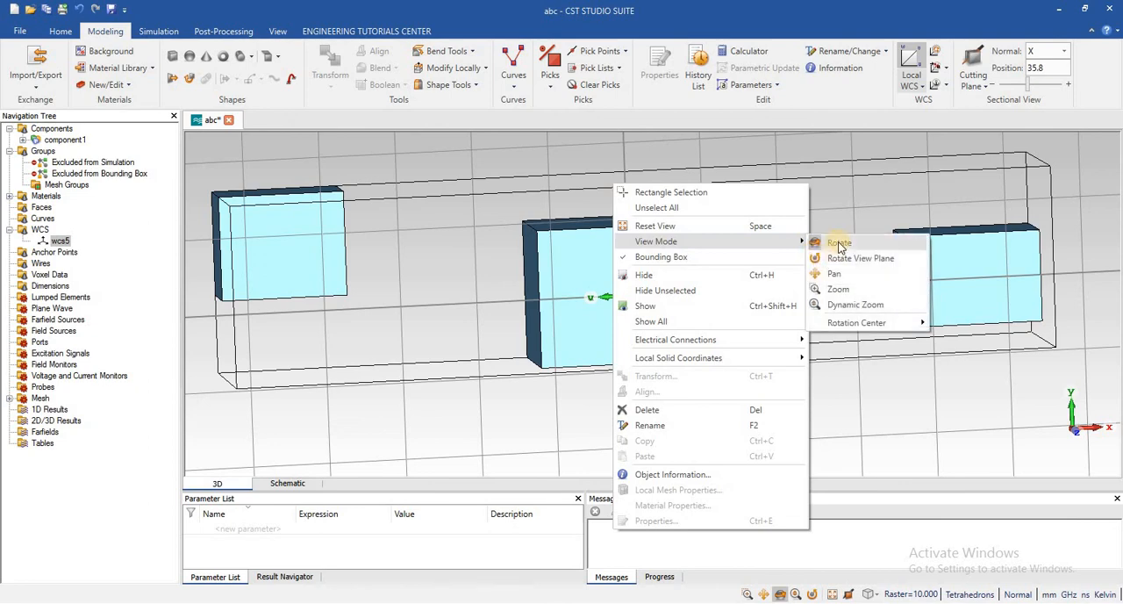
{"action": "left_click", "coordinate": [838, 243]}
{"action": "mouse_move", "coordinate": [682, 261]}
{"action": "left_mouse_down"}
{"action": "mouse_move", "coordinate": [791, 260]}
{"action": "mouse_move", "coordinate": [701, 269]}
{"action": "mouse_move", "coordinate": [621, 347]}
{"action": "mouse_move", "coordinate": [632, 436]}
{"action": "mouse_move", "coordinate": [617, 386]}
{"action": "mouse_move", "coordinate": [723, 180]}
{"action": "mouse_move", "coordinate": [768, 142]}
{"action": "mouse_move", "coordinate": [742, 103]}
{"action": "mouse_move", "coordinate": [602, 143]}
{"action": "mouse_move", "coordinate": [696, 173]}
{"action": "mouse_move", "coordinate": [625, 280]}
{"action": "left_mouse_up"}
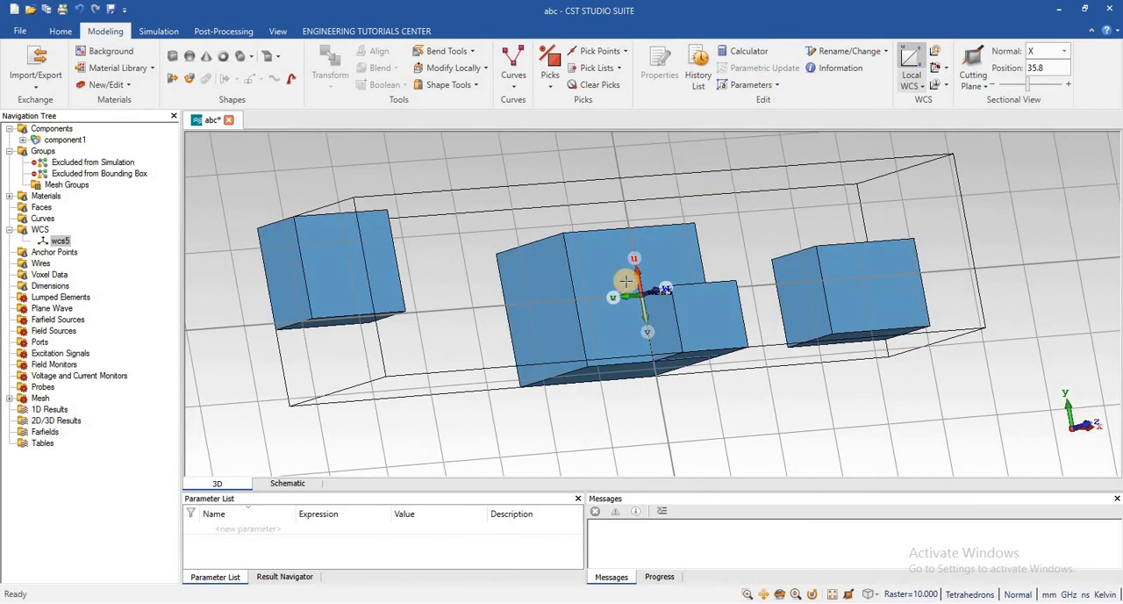
{"action": "scroll", "coordinate": [626, 281], "scroll_direction": "down", "scroll_amount": 5}
{"action": "scroll", "coordinate": [626, 281], "scroll_direction": "up", "scroll_amount": 10}
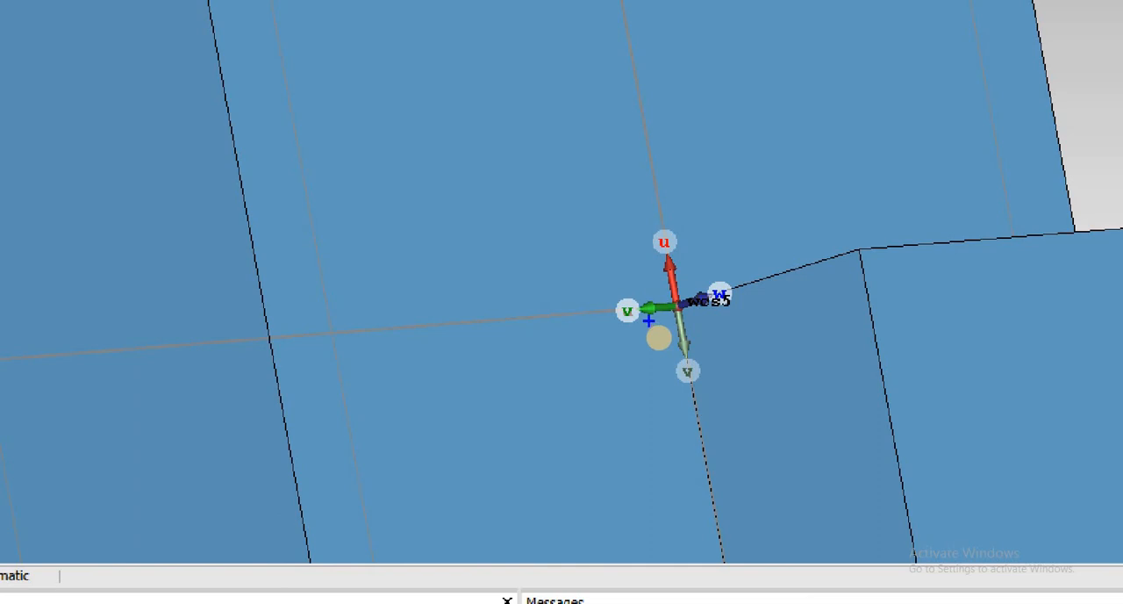
{"action": "mouse_move", "coordinate": [649, 319]}
{"action": "left_mouse_down", "text": "ctrl"}
{"action": "mouse_move", "coordinate": [677, 378]}
{"action": "mouse_move", "coordinate": [805, 424]}
{"action": "left_mouse_up", "text": "ctrl"}
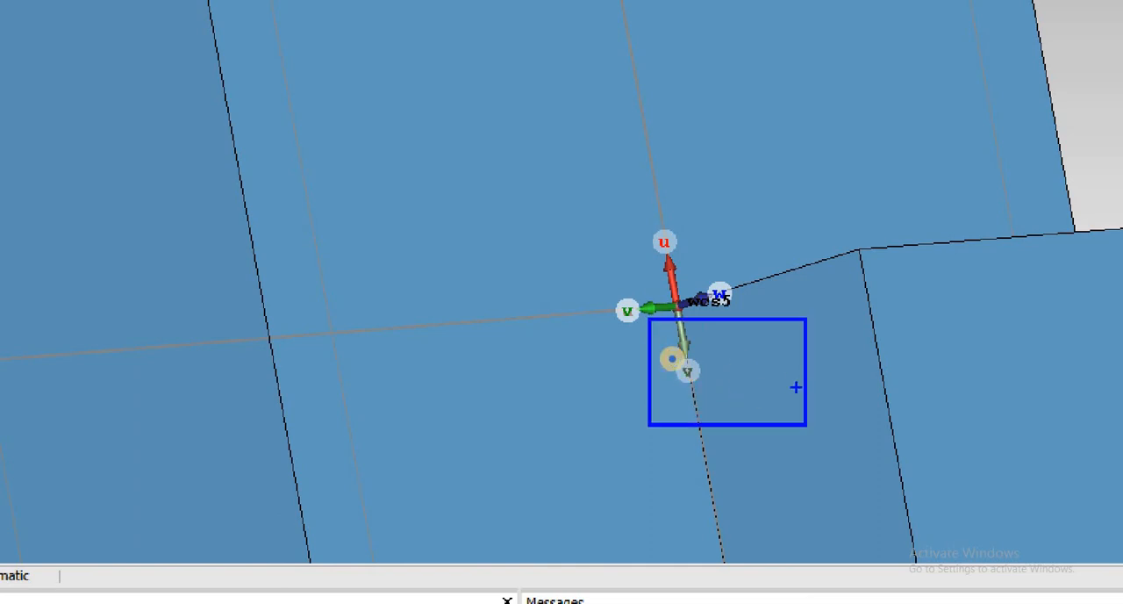
{"action": "right_click", "coordinate": [673, 358]}
{"action": "left_click", "coordinate": [593, 243]}
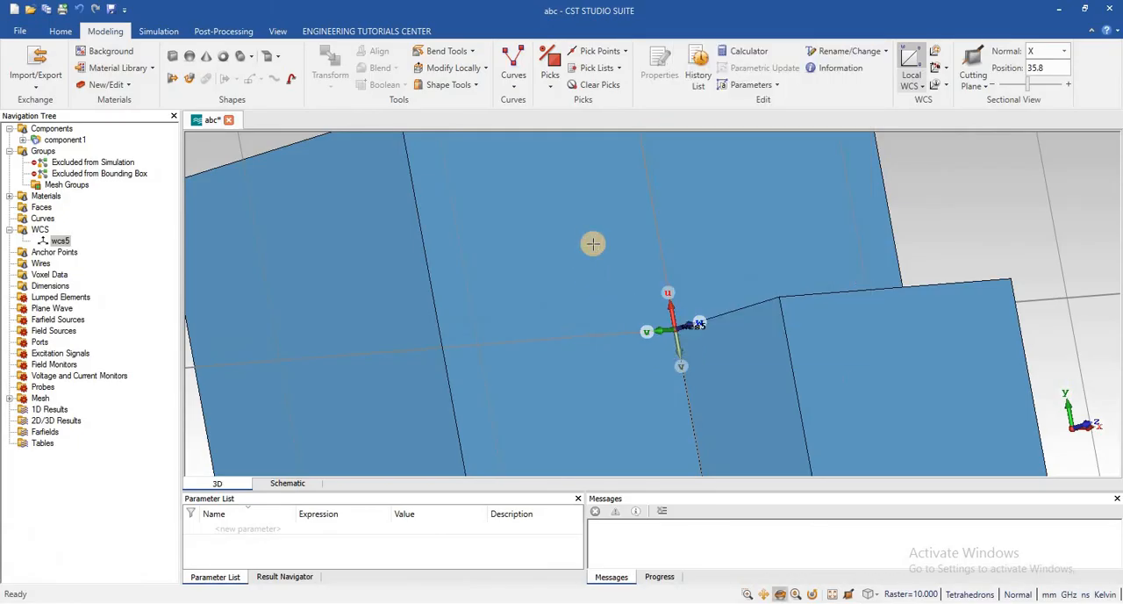